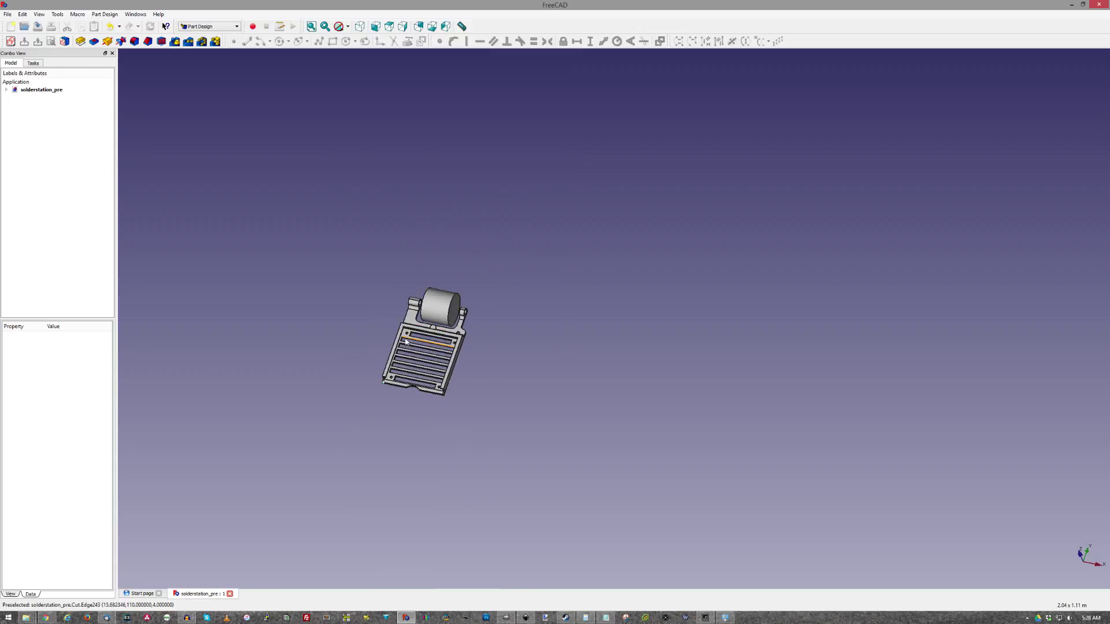
- Orbit and zoom around the solderstation_pre model to inspect it from several angles
{"action": "scroll", "coordinate": [383, 340], "scroll_direction": "up", "scroll_amount": 3}
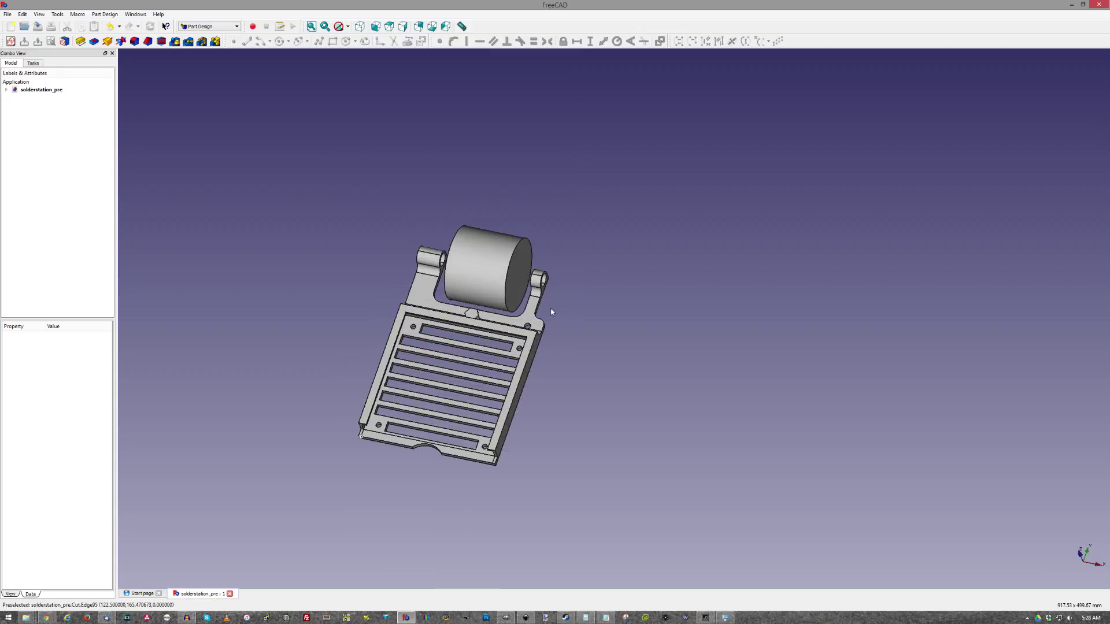
{"action": "middle_click_drag", "start_coordinate": [576, 305], "coordinate": [555, 329]}
{"action": "scroll", "coordinate": [533, 290], "scroll_direction": "up", "scroll_amount": 1}
{"action": "scroll", "coordinate": [520, 292], "scroll_direction": "down", "scroll_amount": 5}
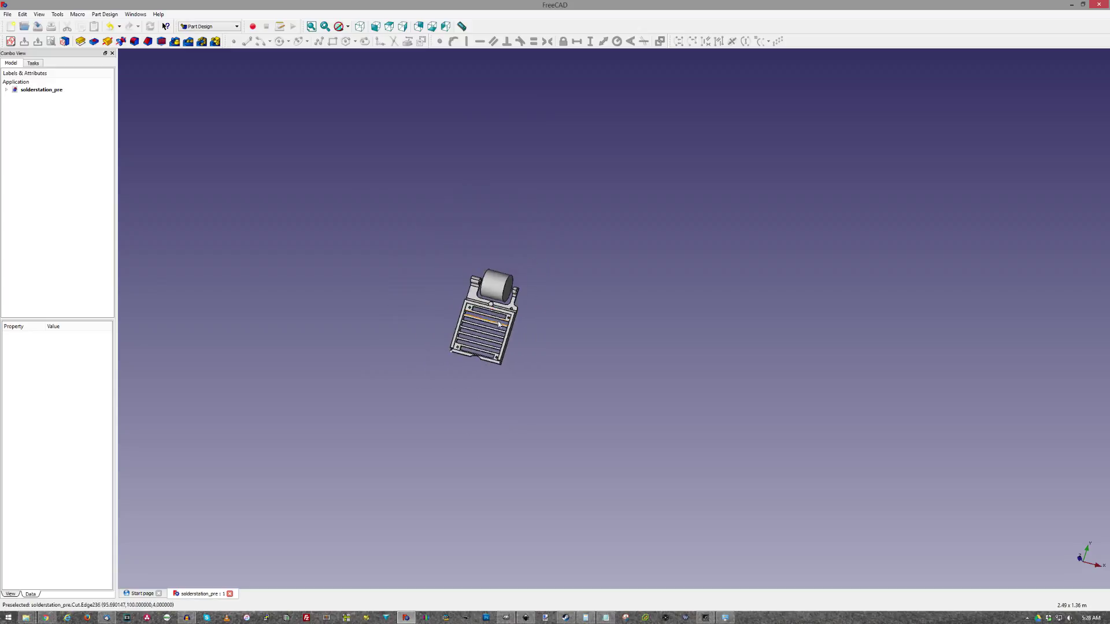
{"action": "scroll", "coordinate": [463, 293], "scroll_direction": "up", "scroll_amount": 5}
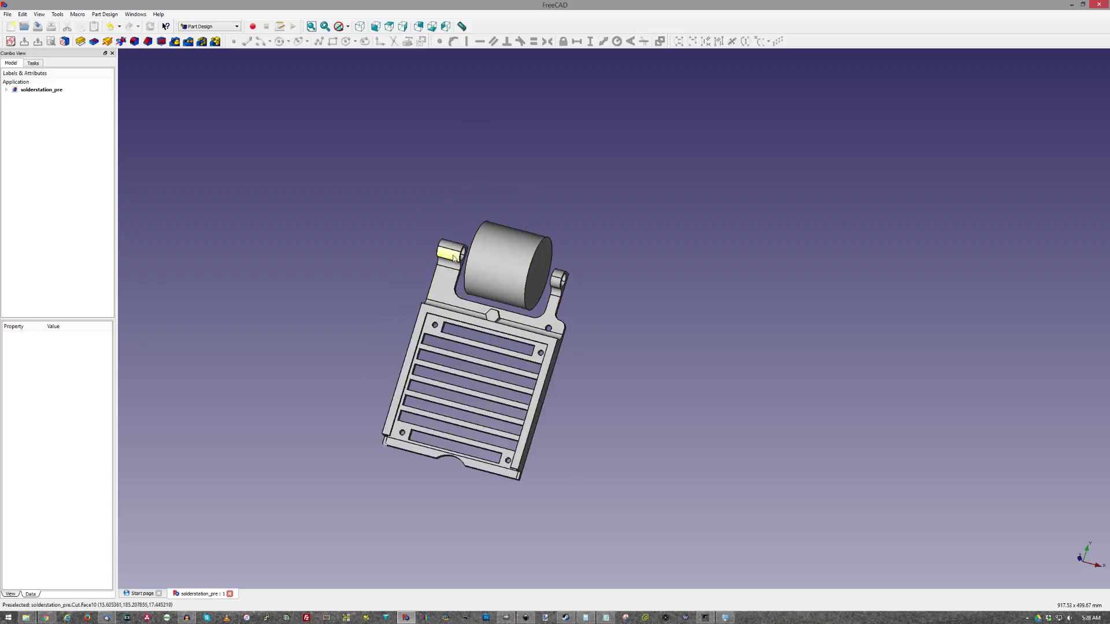
{"action": "scroll", "coordinate": [421, 311], "scroll_direction": "up", "scroll_amount": 1}
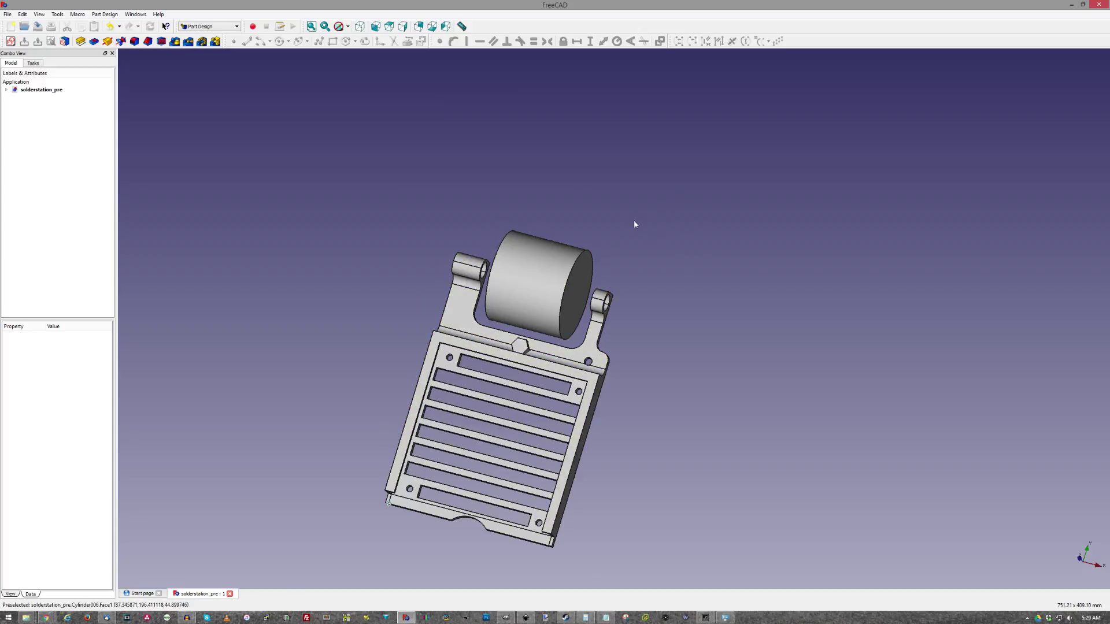
{"action": "scroll", "coordinate": [522, 321], "scroll_direction": "up", "scroll_amount": 5}
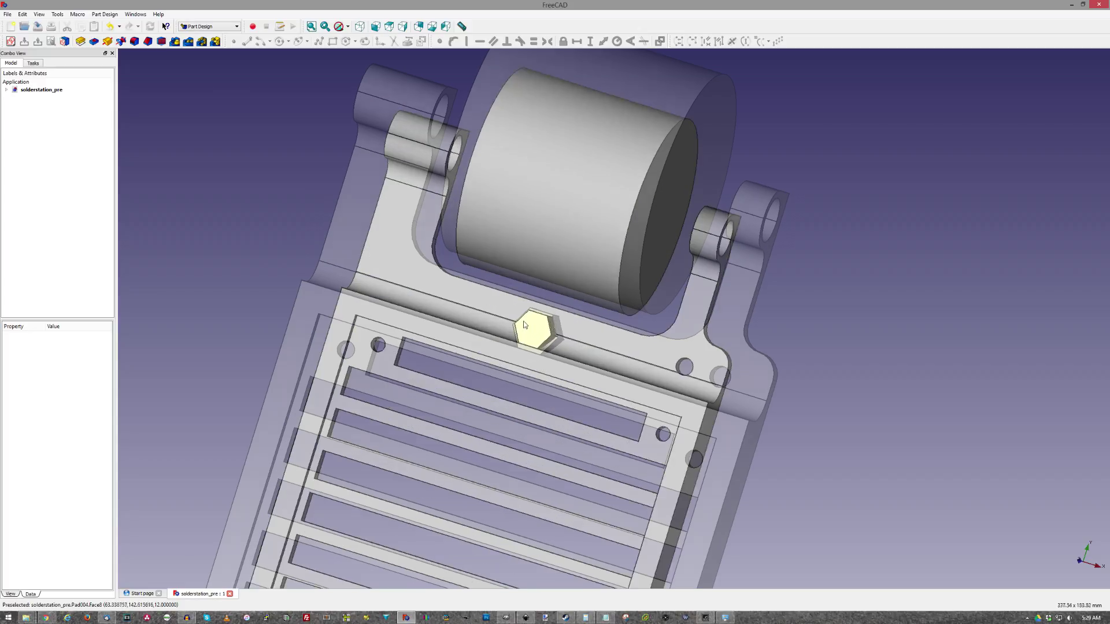
{"action": "scroll", "coordinate": [538, 315], "scroll_direction": "down", "scroll_amount": 4}
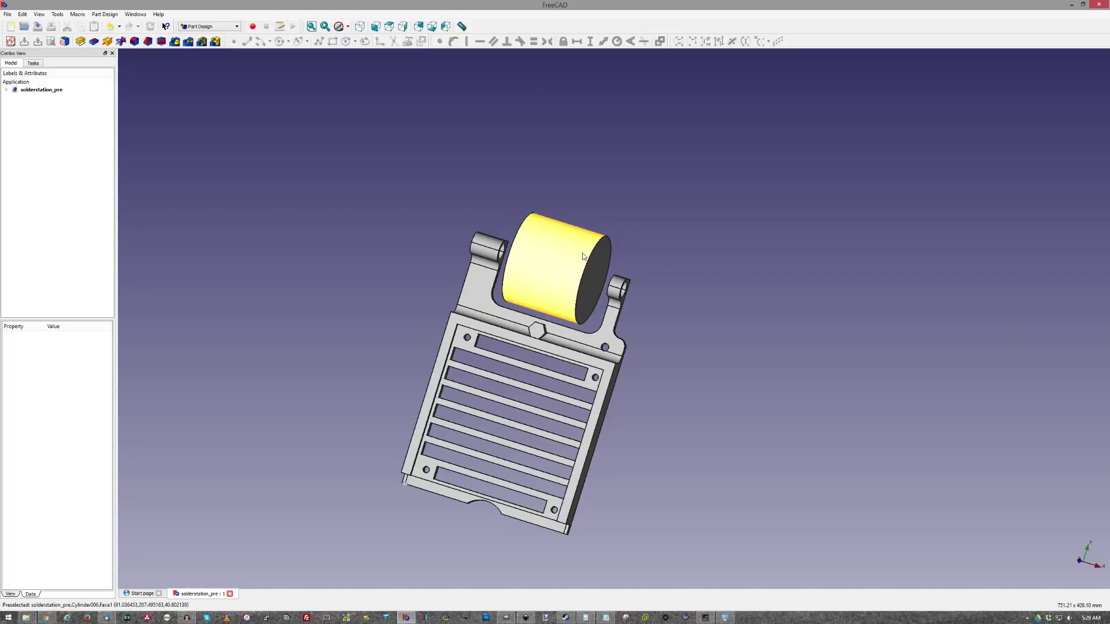
- Check the model in front and fitted isometric views, then start the new document Unnamed1
{"action": "key", "text": "1"}
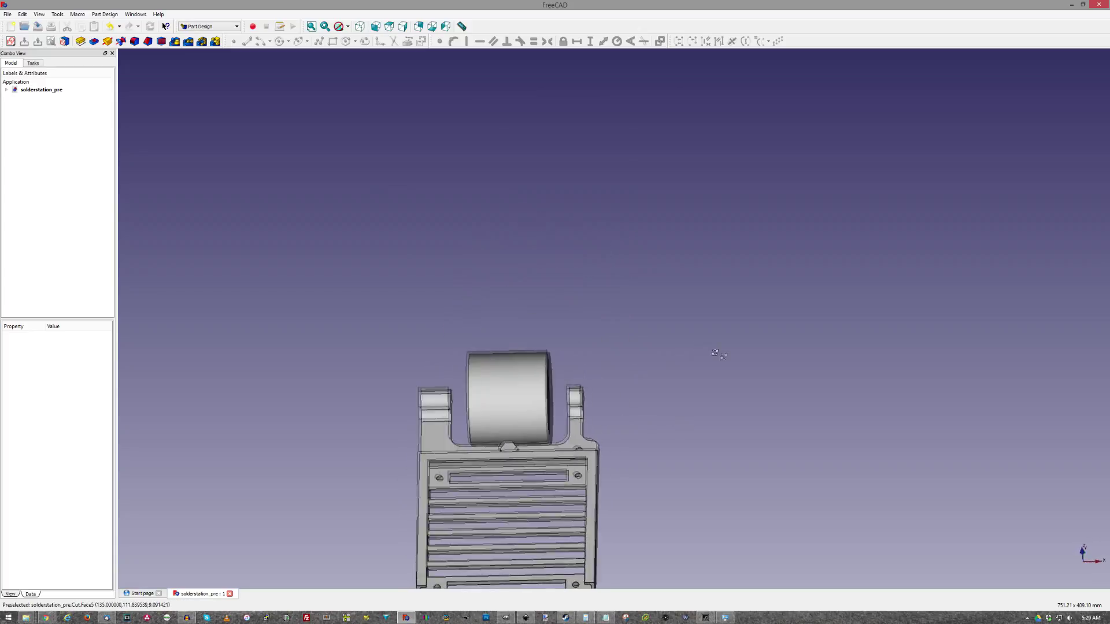
{"action": "scroll", "coordinate": [567, 487], "scroll_direction": "down", "scroll_amount": 3}
{"action": "key", "text": "0"}
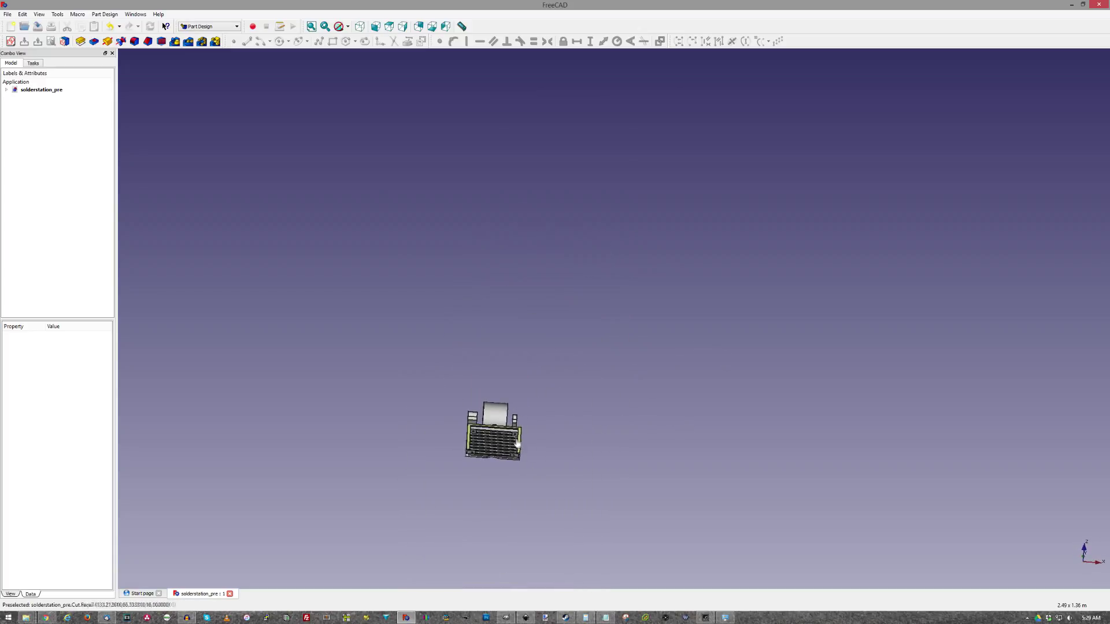
{"action": "key", "text": "v"}
{"action": "key", "text": "f"}
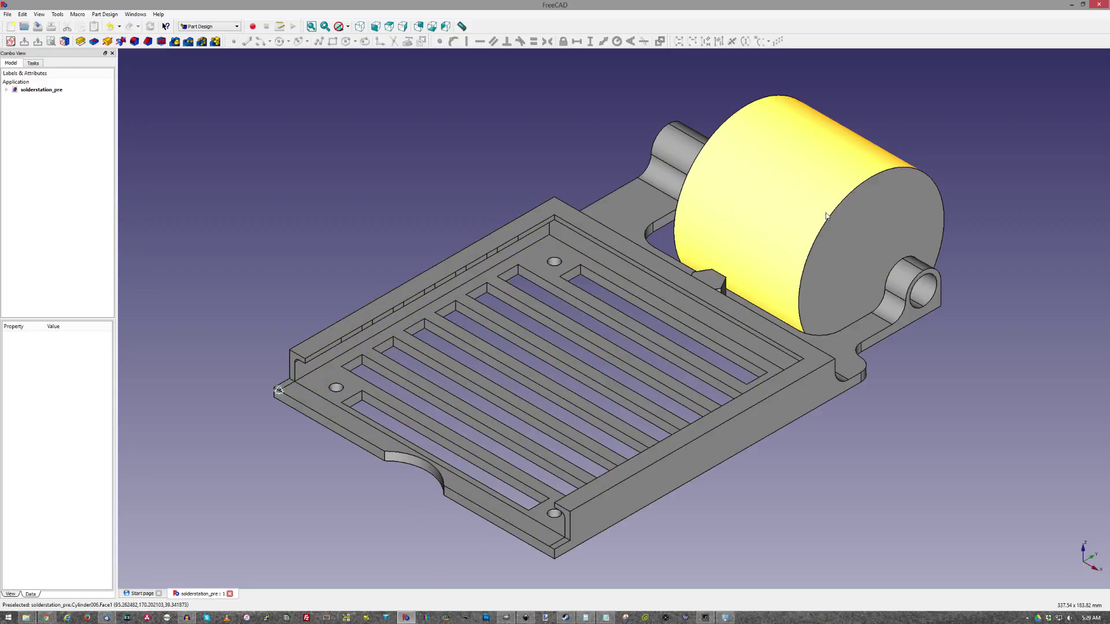
{"action": "scroll", "coordinate": [457, 231], "scroll_direction": "down", "scroll_amount": 5}
{"action": "scroll", "coordinate": [374, 207], "scroll_direction": "up", "scroll_amount": 5}
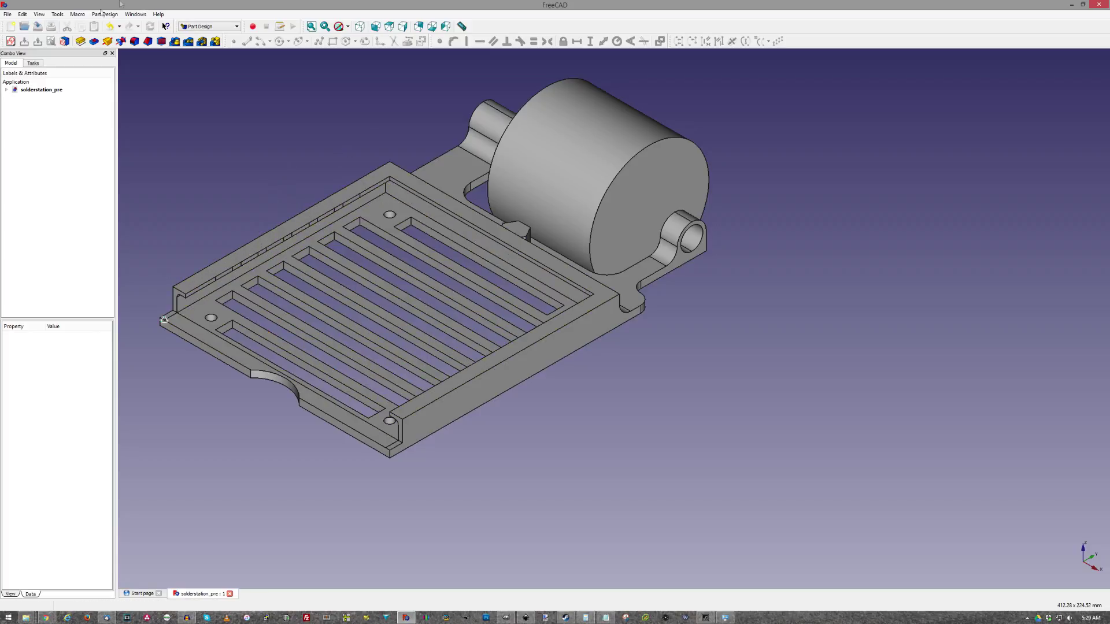
{"action": "left_click", "coordinate": [10, 26]}
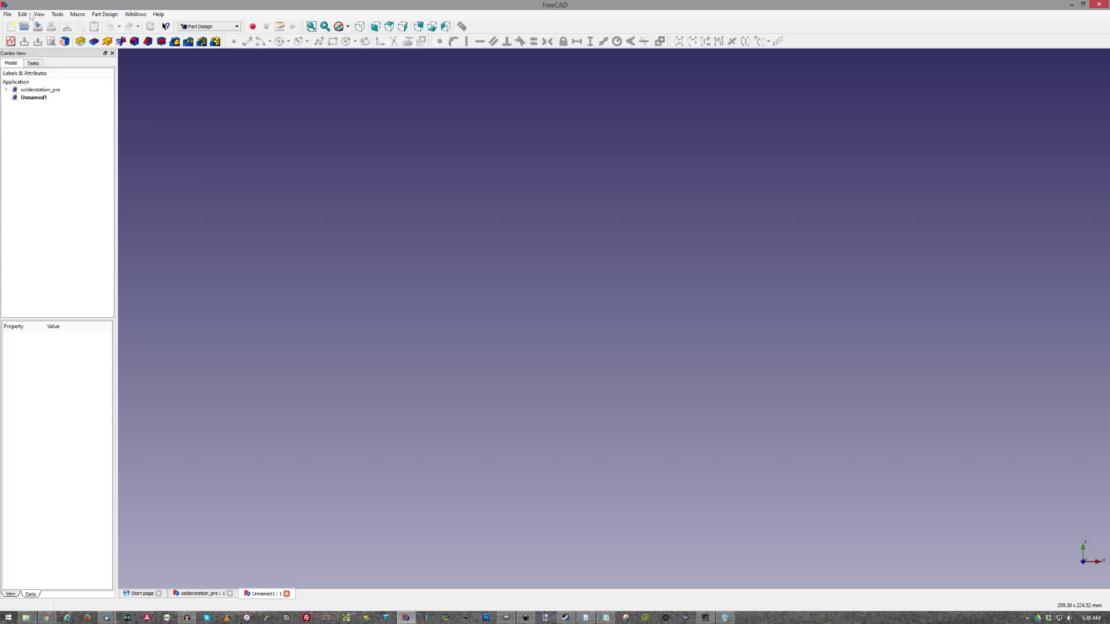
- Create an XY-plane sketch with a long base line and a short vertical segment at its left end
{"action": "left_click", "coordinate": [11, 41]}
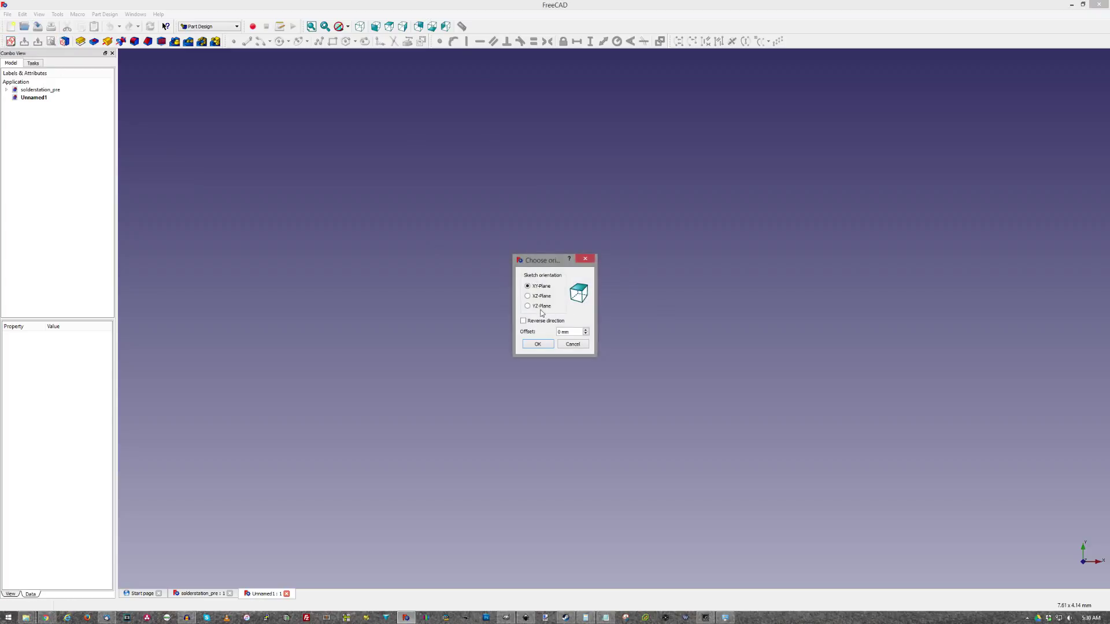
{"action": "left_click", "coordinate": [538, 344]}
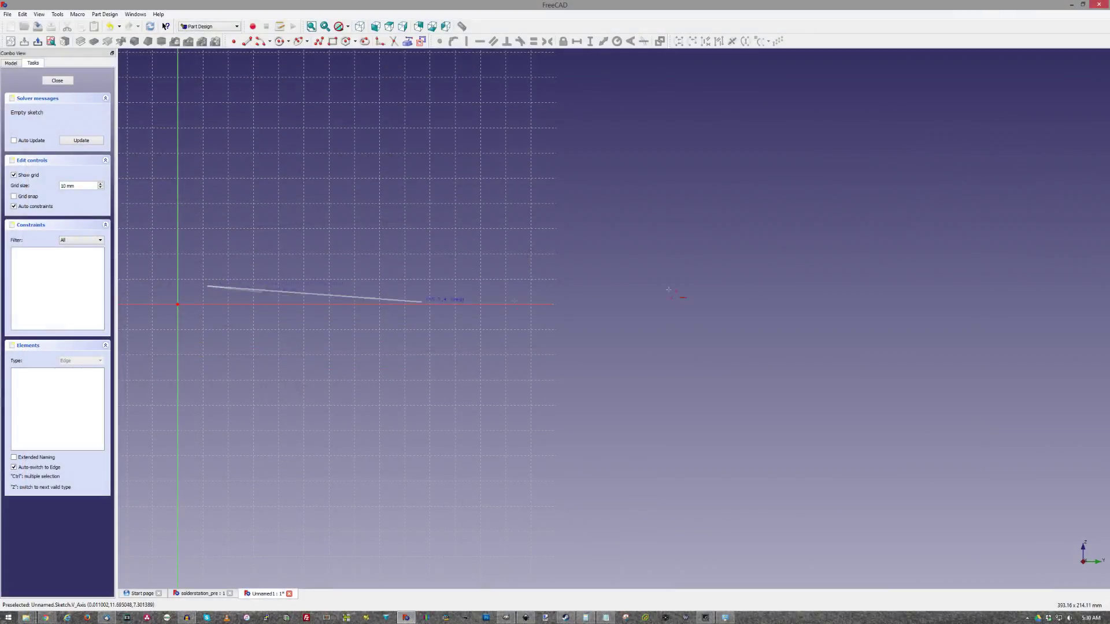
{"action": "left_click", "coordinate": [806, 286]}
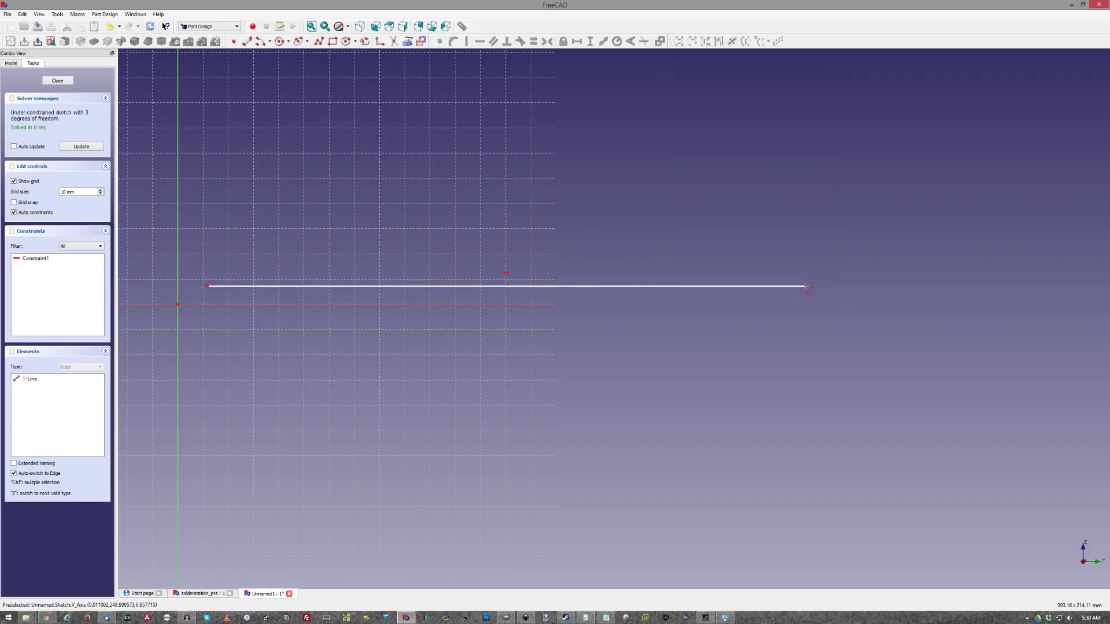
{"action": "left_click", "coordinate": [207, 281]}
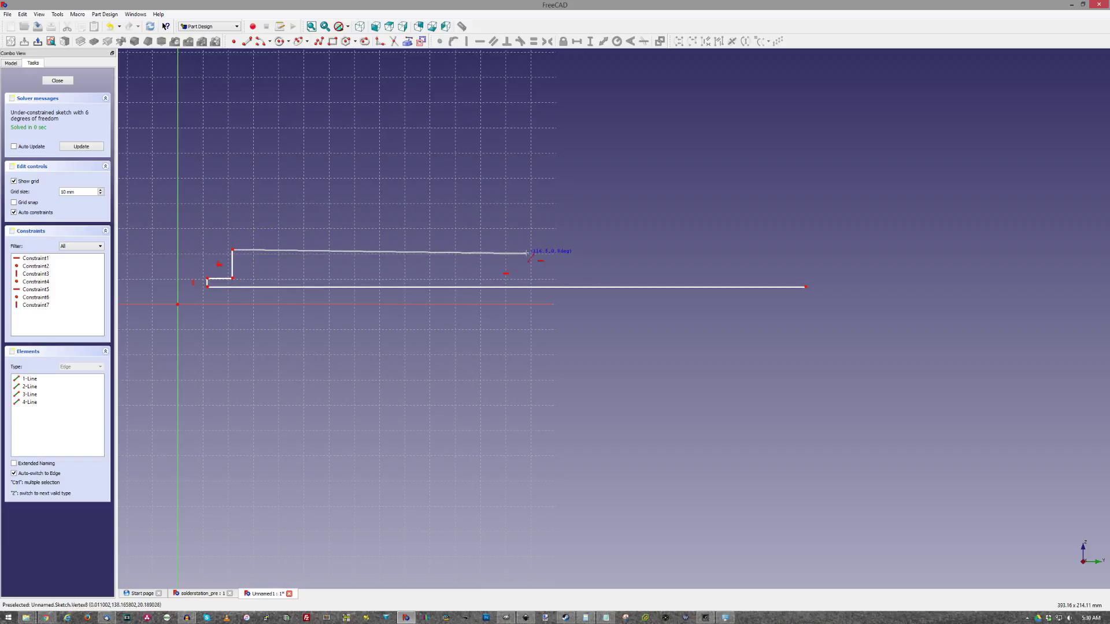
- Draw the raised section's top edge, its vertical drop and the horizontal ledge line
{"action": "left_click", "coordinate": [526, 250]}
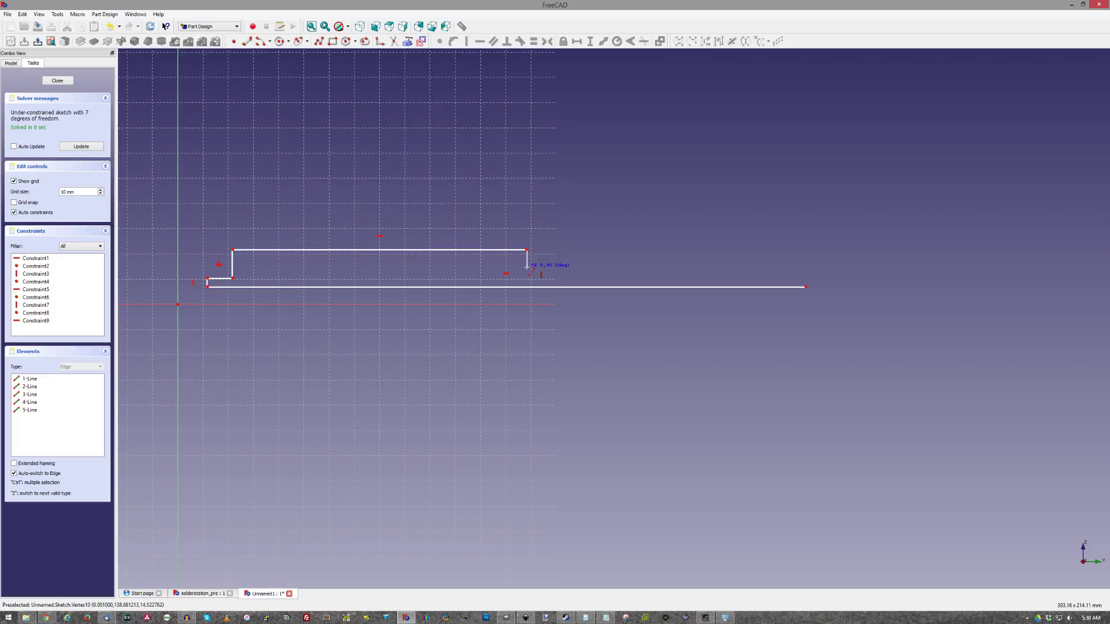
{"action": "left_click", "coordinate": [527, 267]}
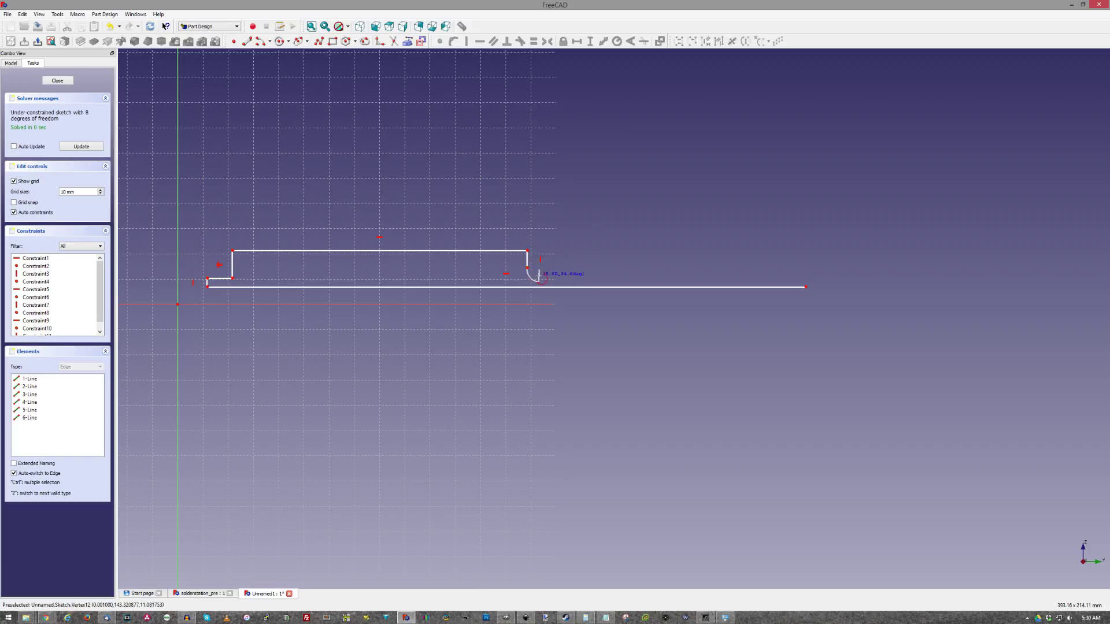
{"action": "scroll", "coordinate": [538, 281], "scroll_direction": "up", "scroll_amount": 4}
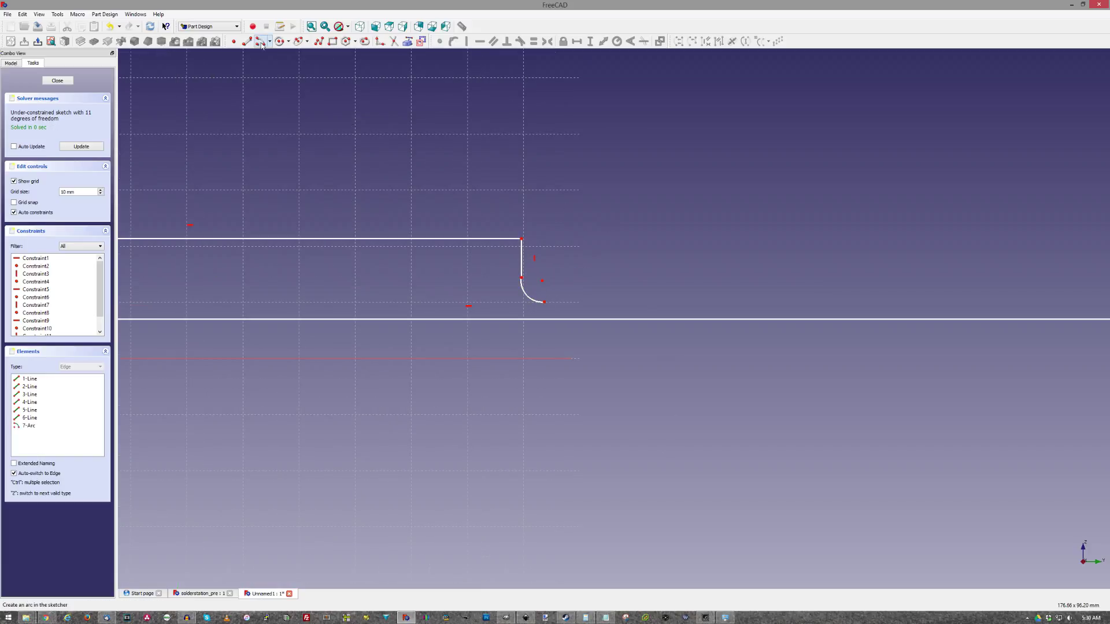
{"action": "scroll", "coordinate": [649, 267], "scroll_direction": "down", "scroll_amount": 5}
{"action": "scroll", "coordinate": [616, 299], "scroll_direction": "up", "scroll_amount": 4}
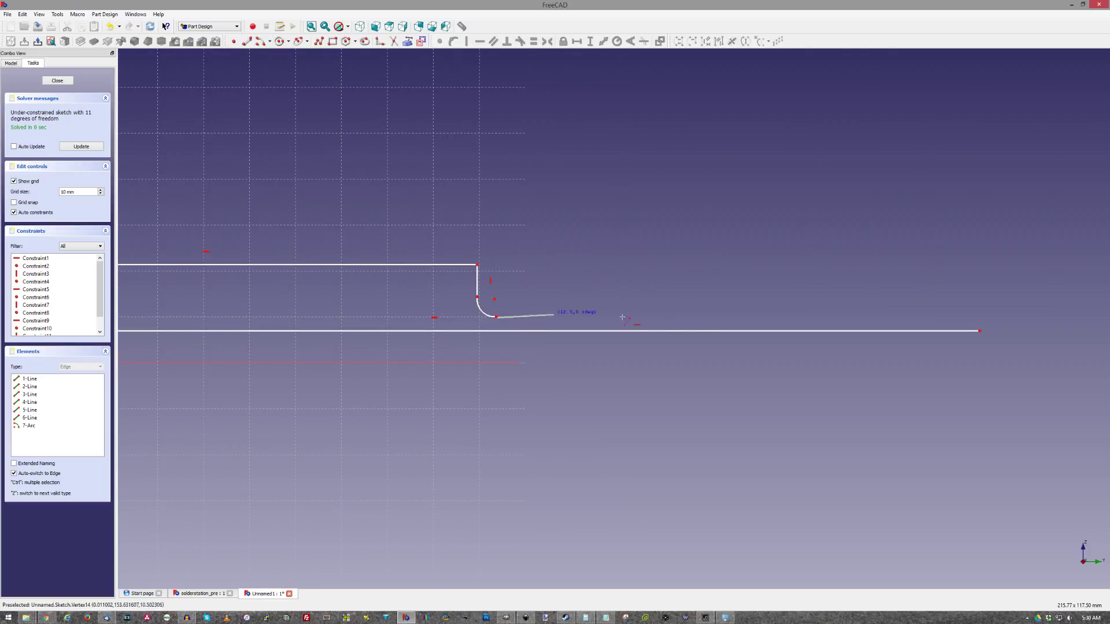
{"action": "left_click", "coordinate": [820, 318]}
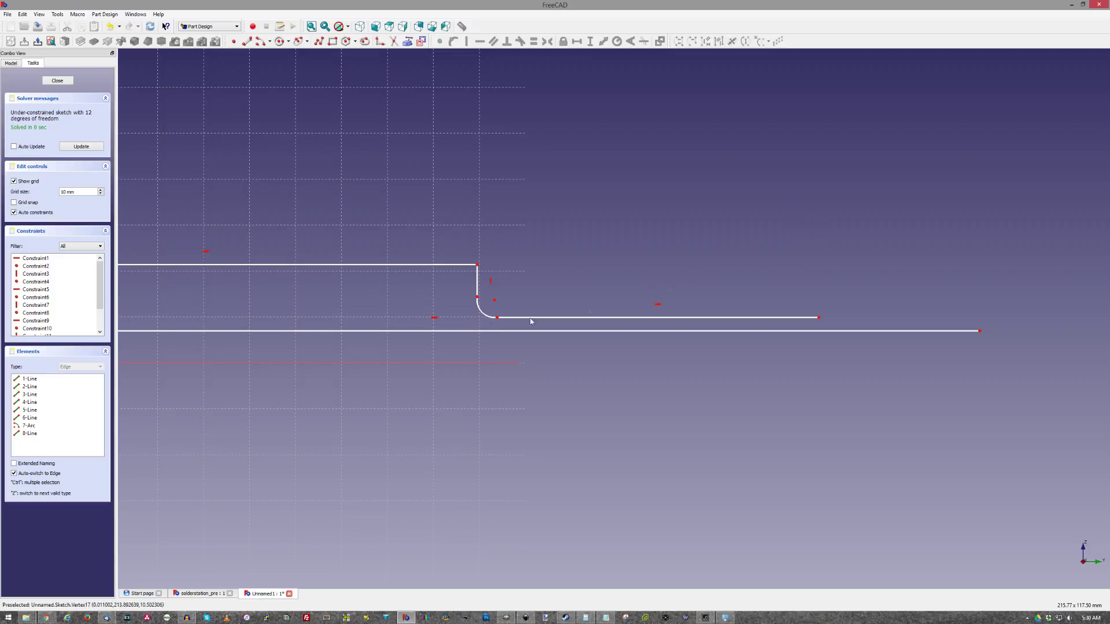
- Drag the rounded corner and the vertical drop line into tidier positions
{"action": "left_click_drag", "start_coordinate": [496, 303], "coordinate": [499, 304]}
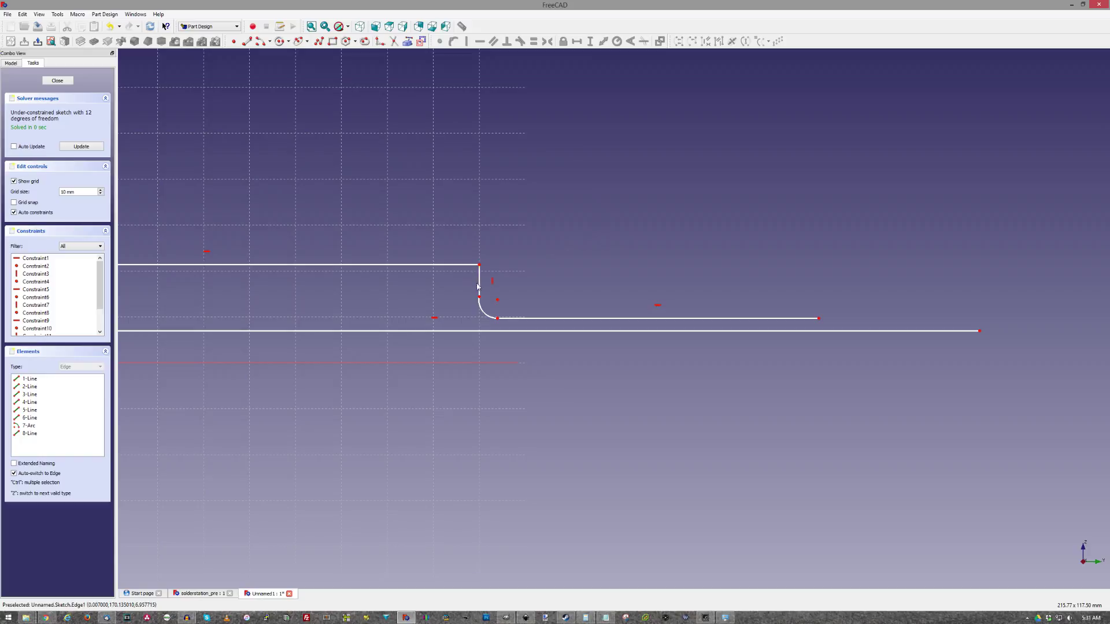
{"action": "left_click_drag", "start_coordinate": [480, 289], "coordinate": [497, 301]}
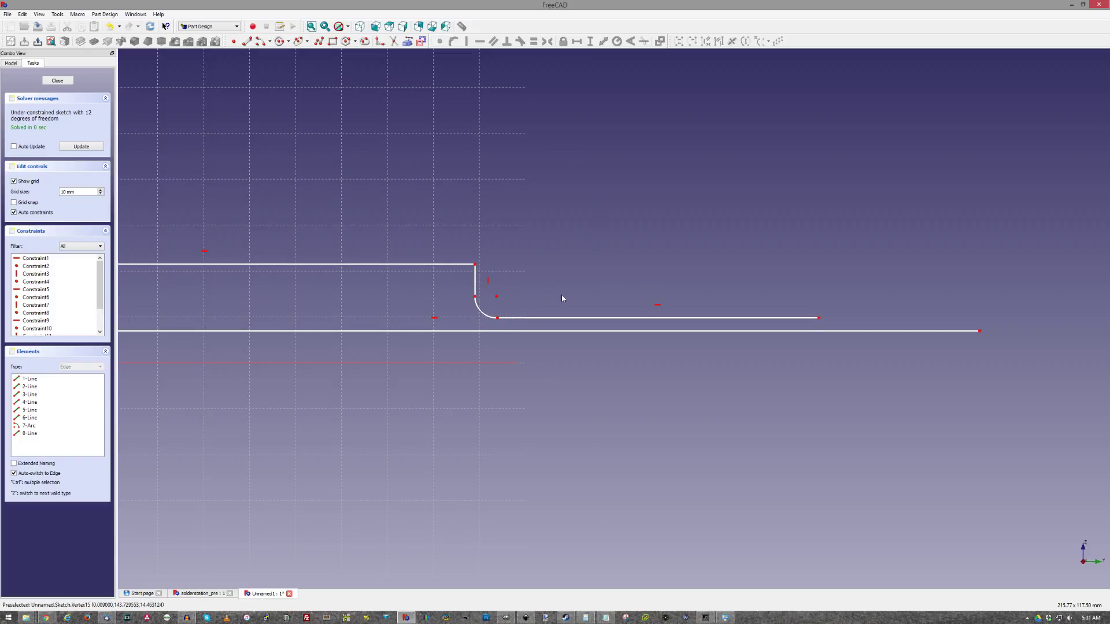
{"action": "scroll", "coordinate": [643, 269], "scroll_direction": "down", "scroll_amount": 5}
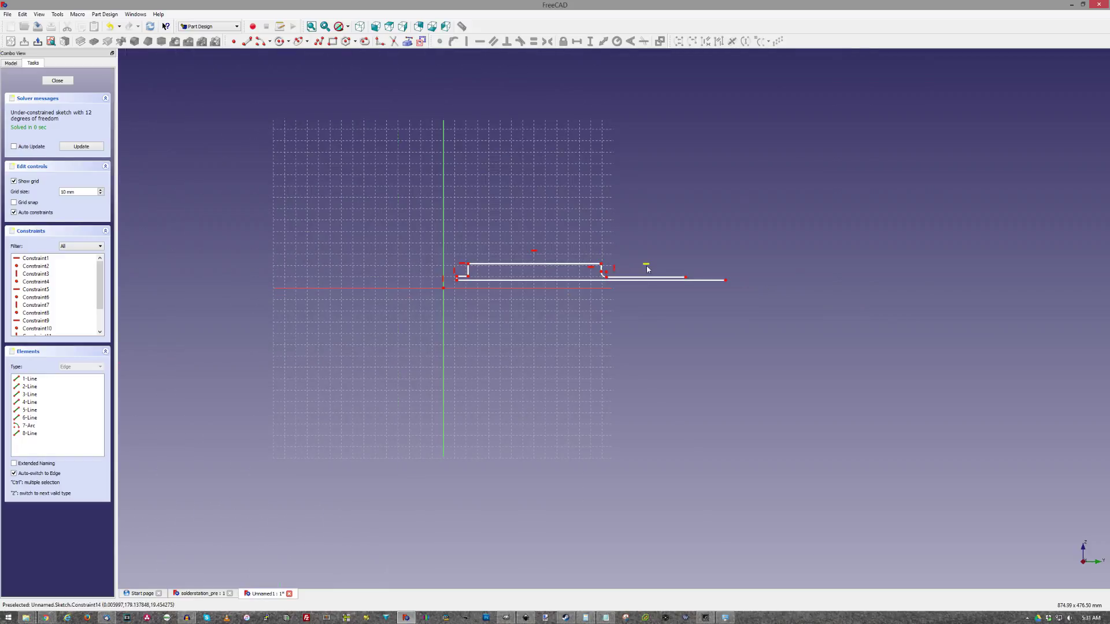
{"action": "scroll", "coordinate": [674, 272], "scroll_direction": "up", "scroll_amount": 3}
{"action": "scroll", "coordinate": [622, 250], "scroll_direction": "down", "scroll_amount": 3}
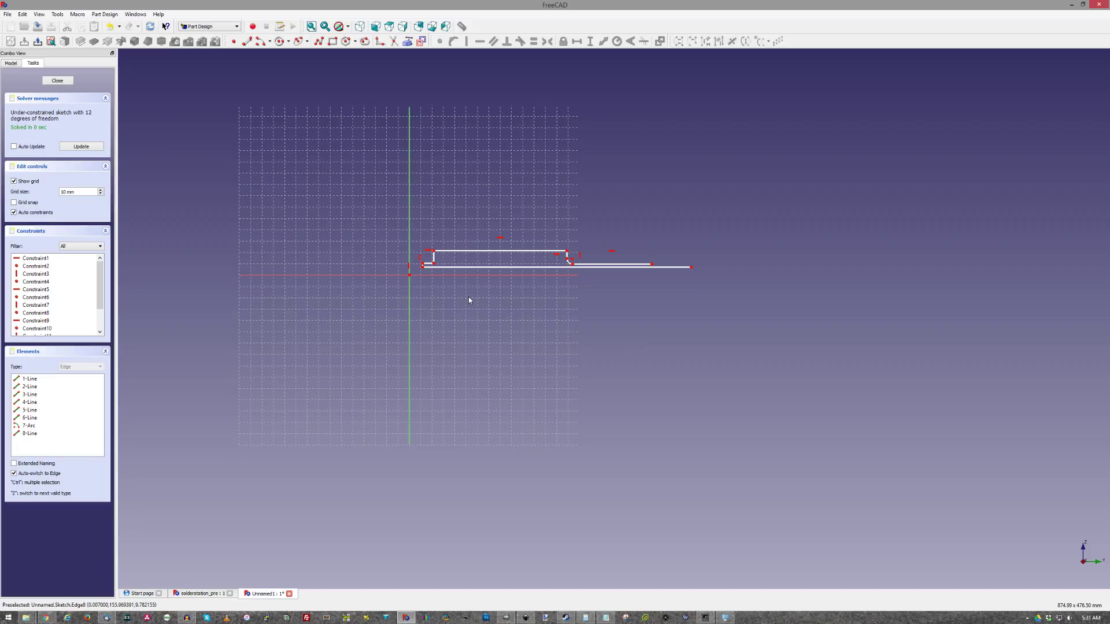
{"action": "scroll", "coordinate": [629, 274], "scroll_direction": "up", "scroll_amount": 3}
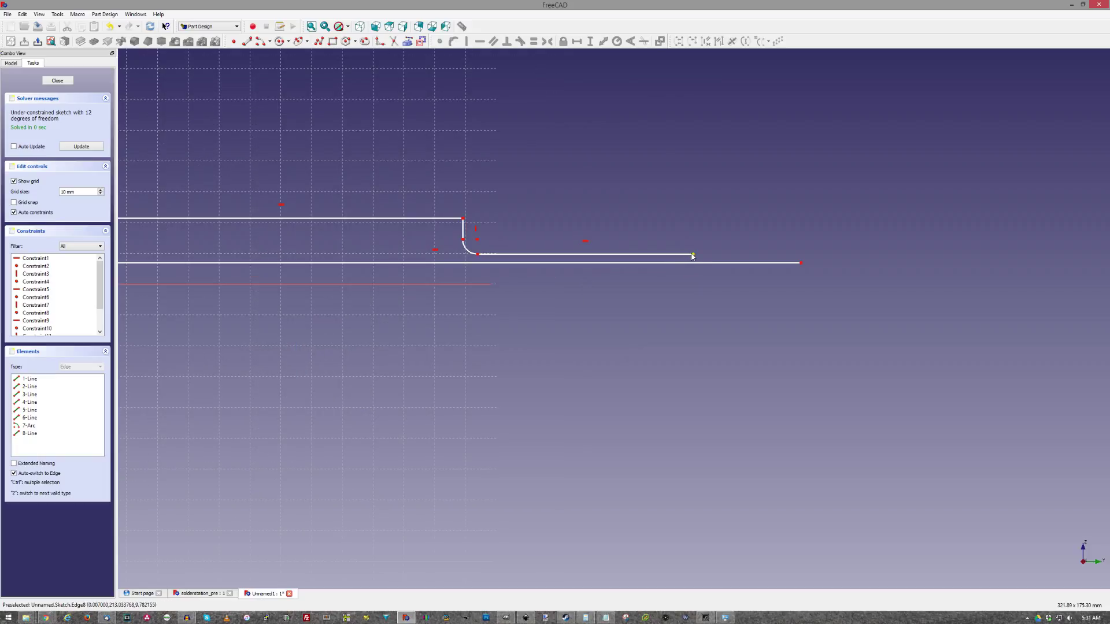
{"action": "scroll", "coordinate": [530, 254], "scroll_direction": "down", "scroll_amount": 4}
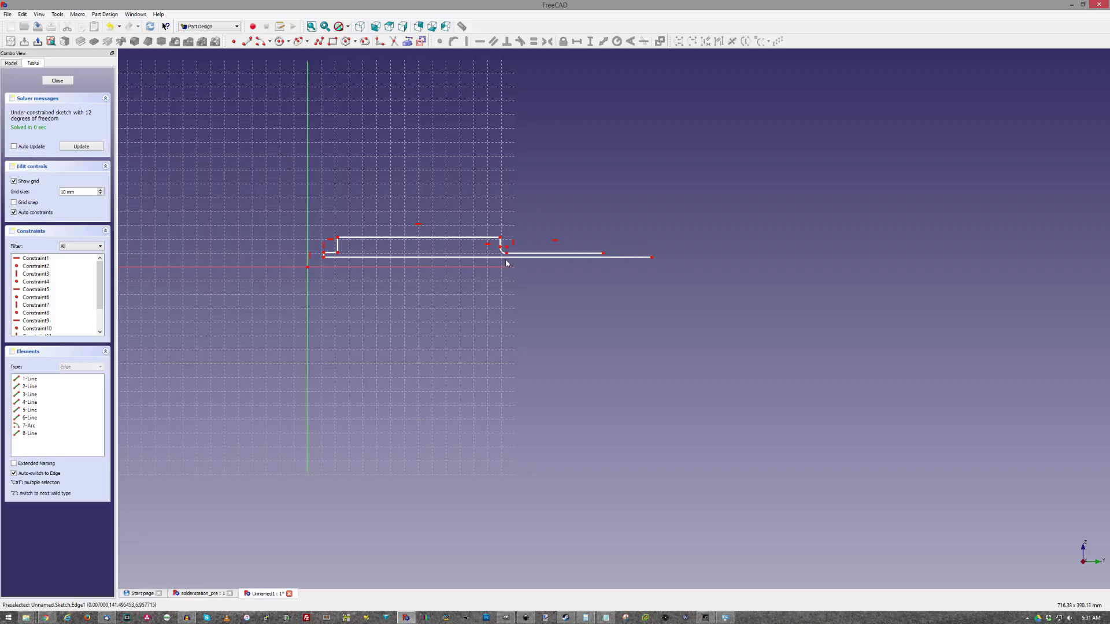
{"action": "scroll", "coordinate": [507, 262], "scroll_direction": "up", "scroll_amount": 2}
- Draw a small arc and a semicircular bump at the right end, closing down to the base line
{"action": "left_click", "coordinate": [261, 41]}
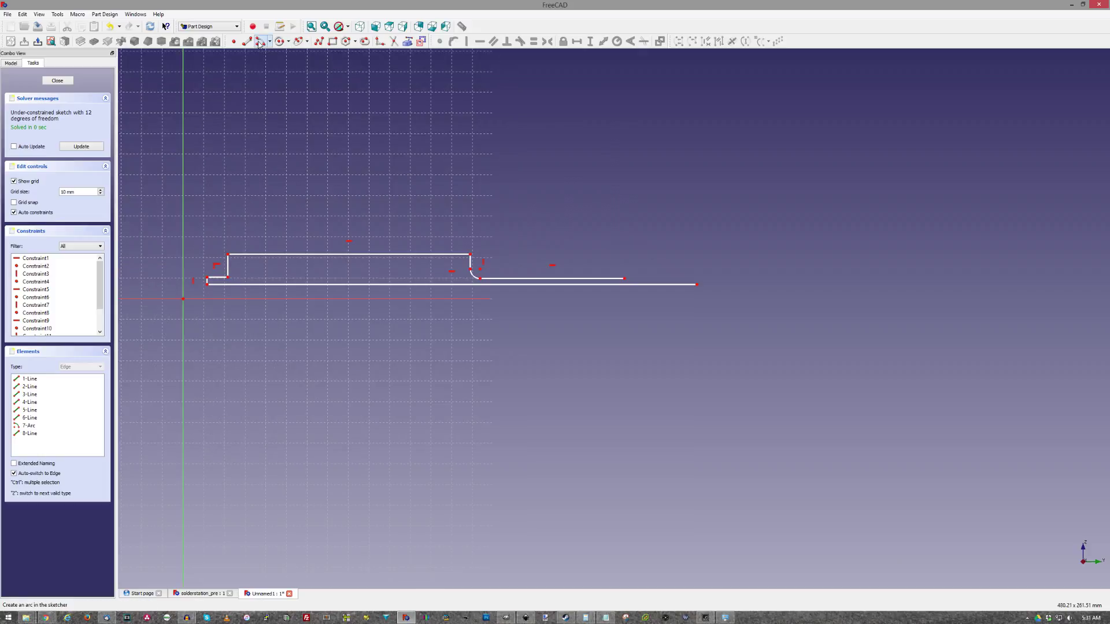
{"action": "left_click", "coordinate": [625, 264]}
{"action": "left_click", "coordinate": [624, 279]}
{"action": "left_click", "coordinate": [655, 266]}
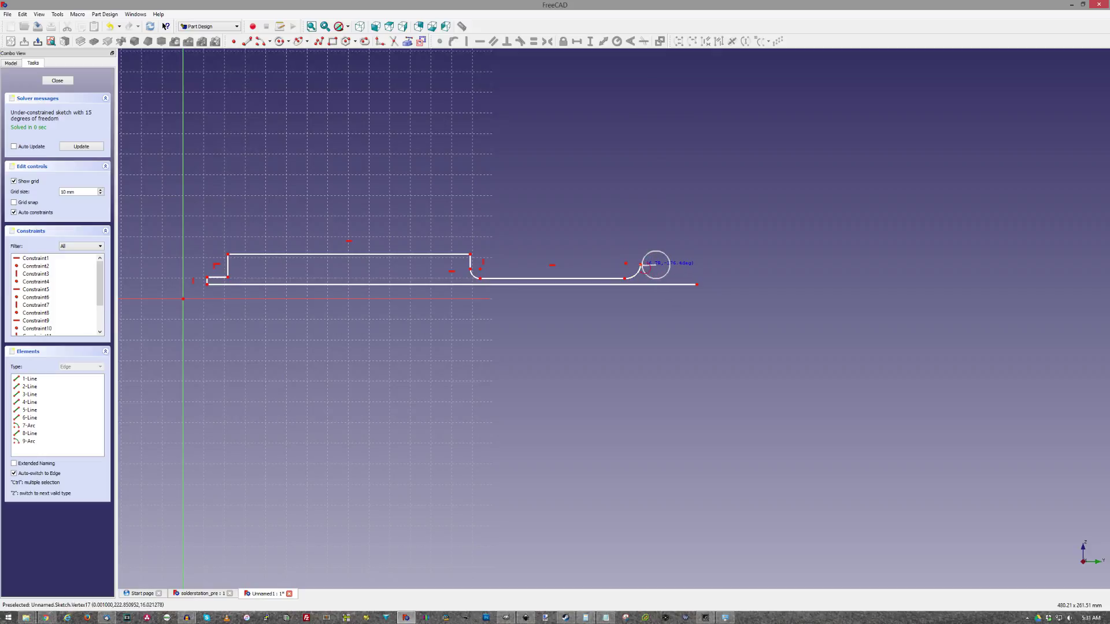
{"action": "left_click", "coordinate": [641, 265]}
{"action": "left_click", "coordinate": [672, 284]}
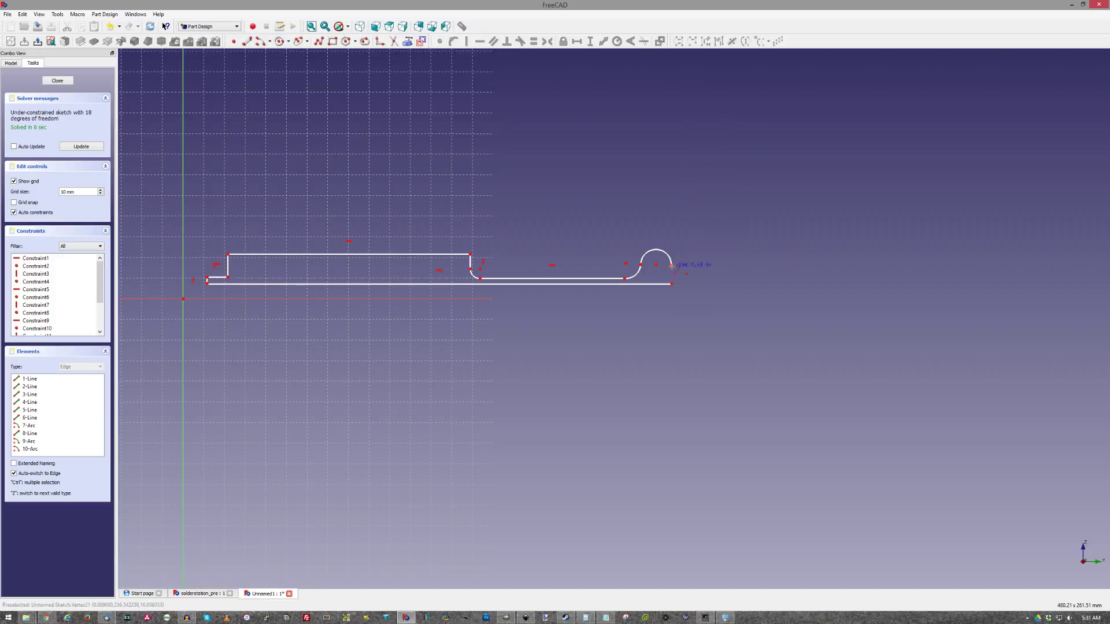
{"action": "left_click", "coordinate": [672, 284]}
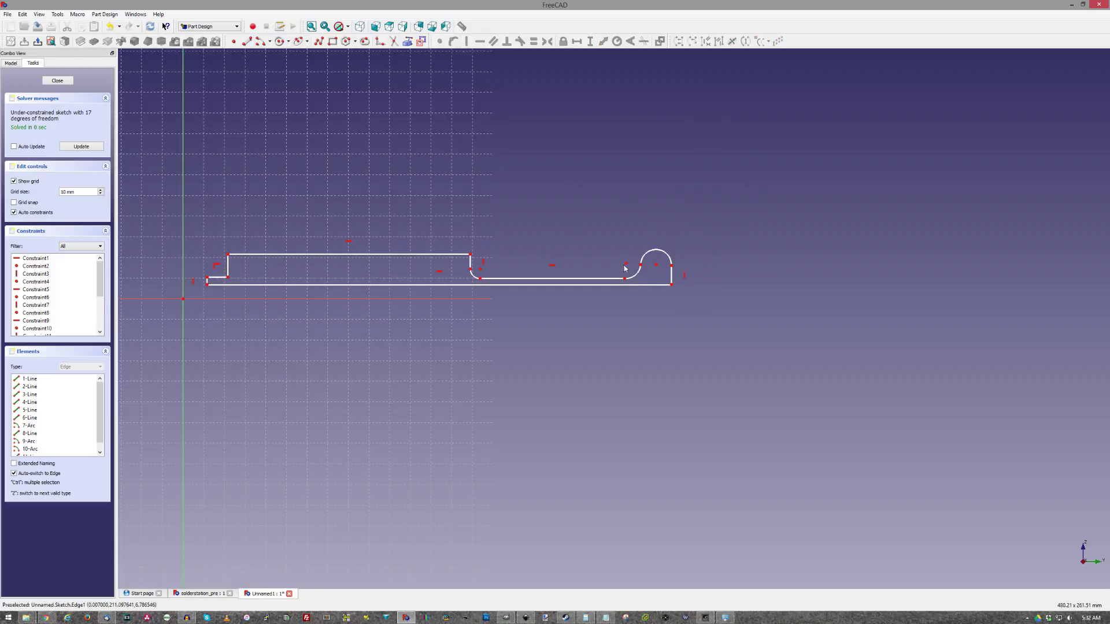
{"action": "scroll", "coordinate": [456, 243], "scroll_direction": "up", "scroll_amount": 4}
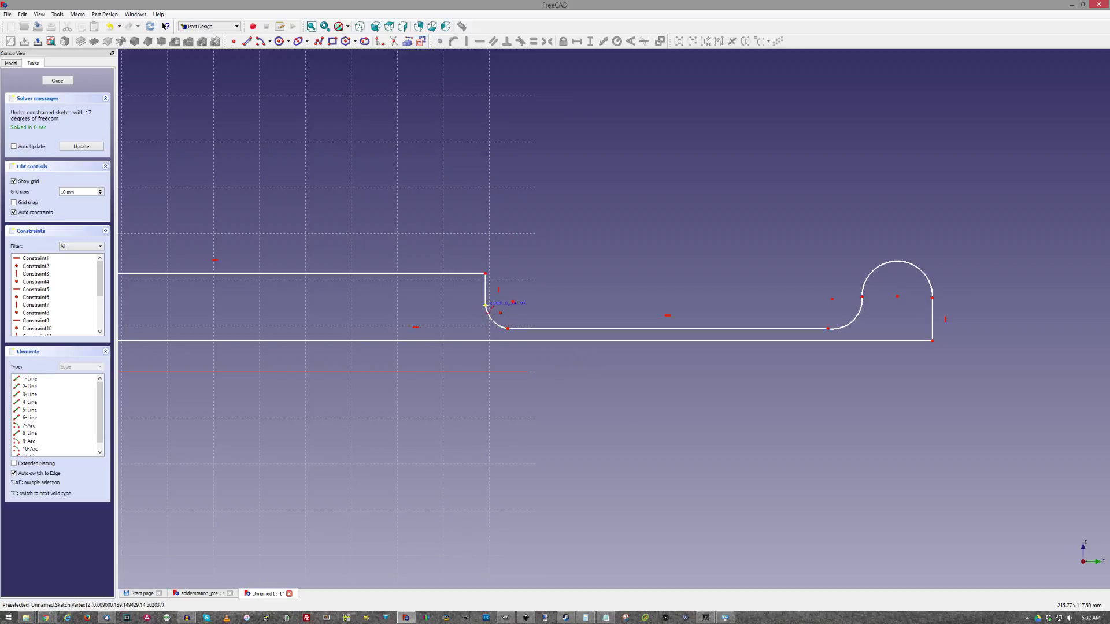
{"action": "left_click", "coordinate": [512, 301]}
- Finish the inner slot line at the arc endpoint and make its joining segment horizontal
{"action": "left_click", "coordinate": [835, 301]}
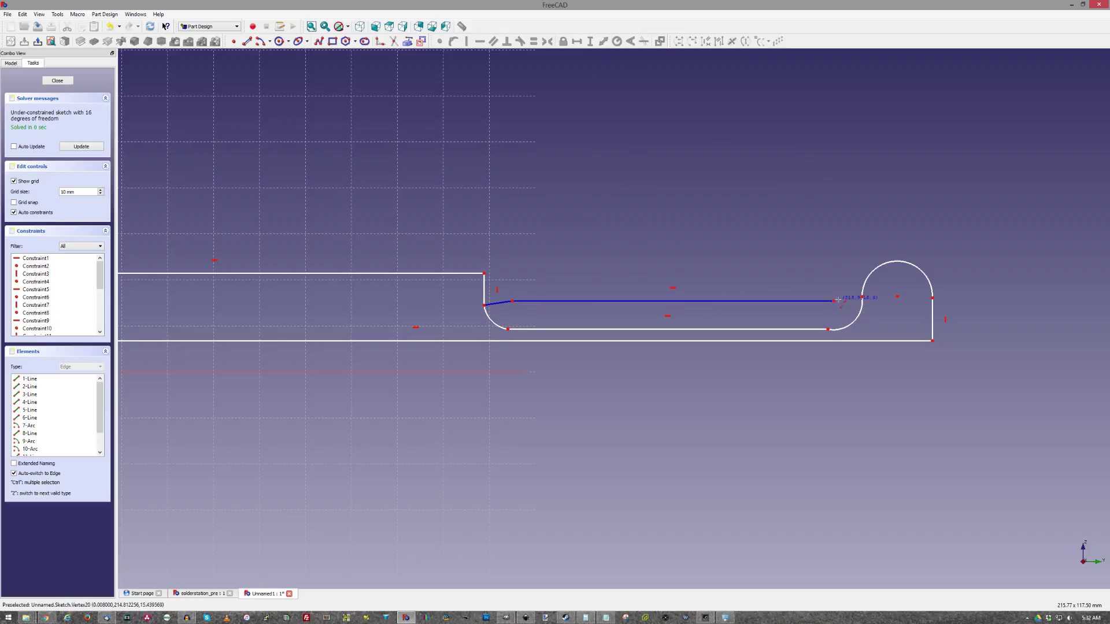
{"action": "left_click", "coordinate": [862, 297]}
{"action": "right_click", "coordinate": [862, 297]}
{"action": "left_click", "coordinate": [847, 299]}
{"action": "left_click", "coordinate": [487, 44]}
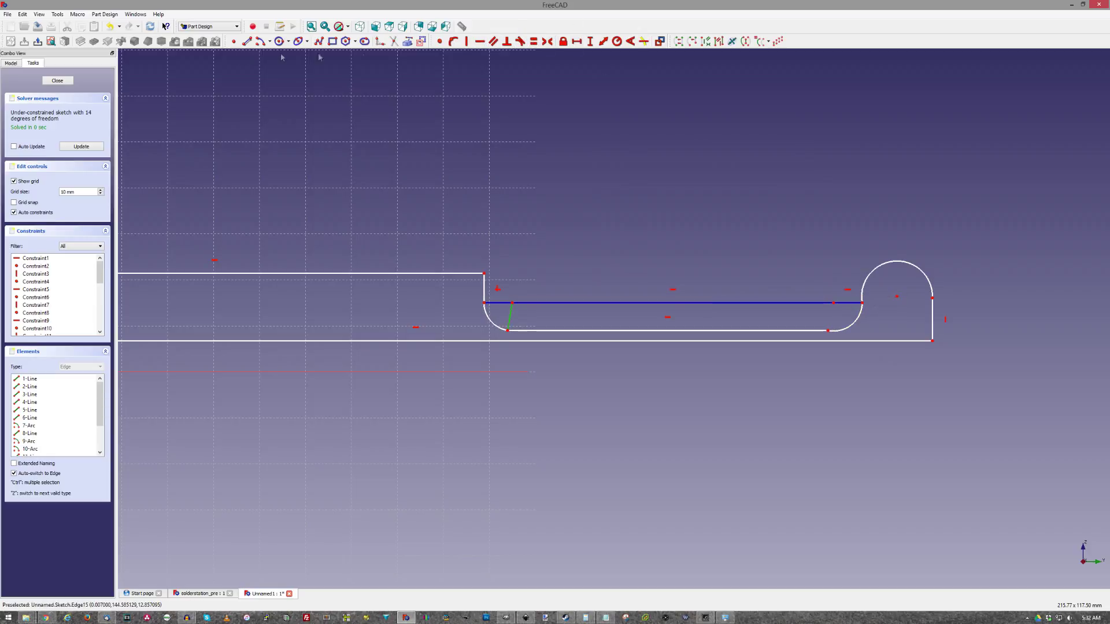
- Add vertical lines at the slot's ends and drag the slot geometry to check its freedom
{"action": "left_click", "coordinate": [466, 41]}
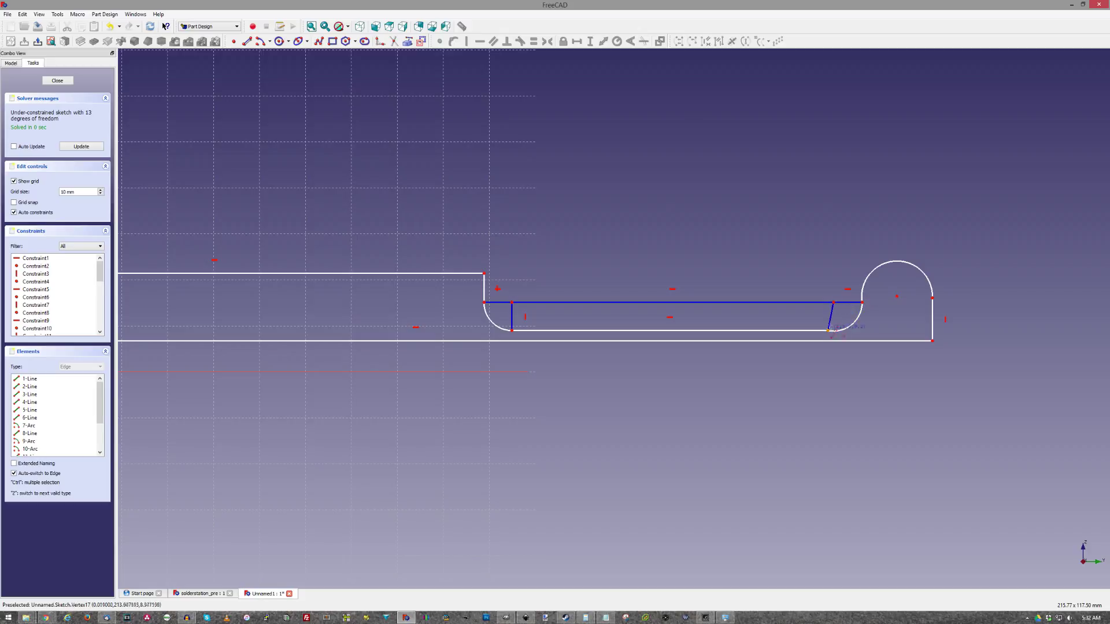
{"action": "left_click", "coordinate": [828, 330]}
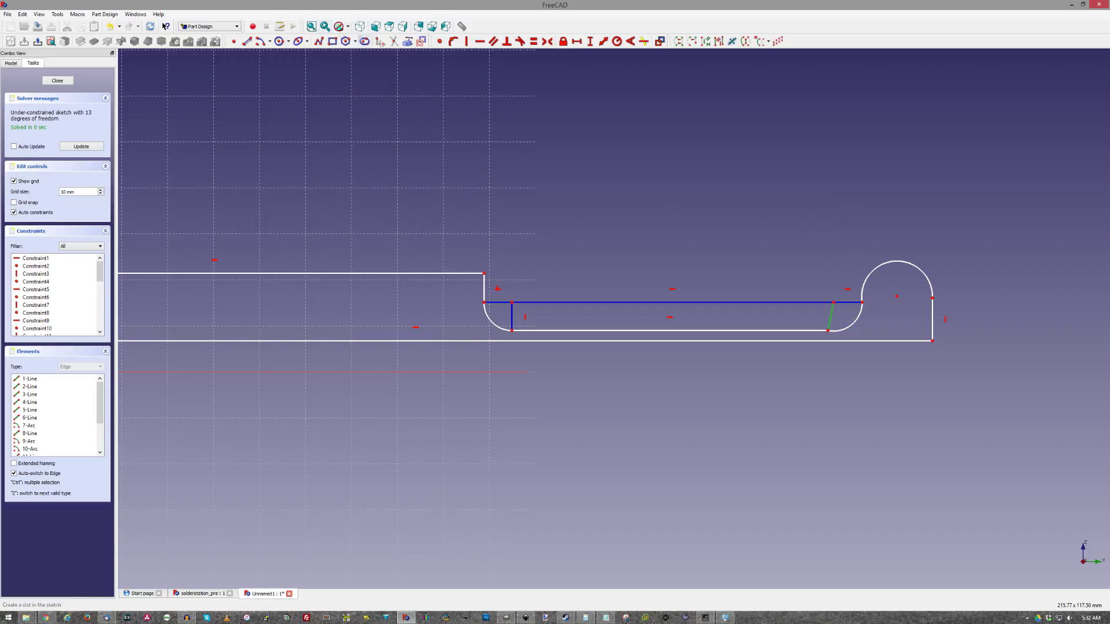
{"action": "scroll", "coordinate": [753, 223], "scroll_direction": "down", "scroll_amount": 3}
{"action": "scroll", "coordinate": [753, 223], "scroll_direction": "up", "scroll_amount": 1}
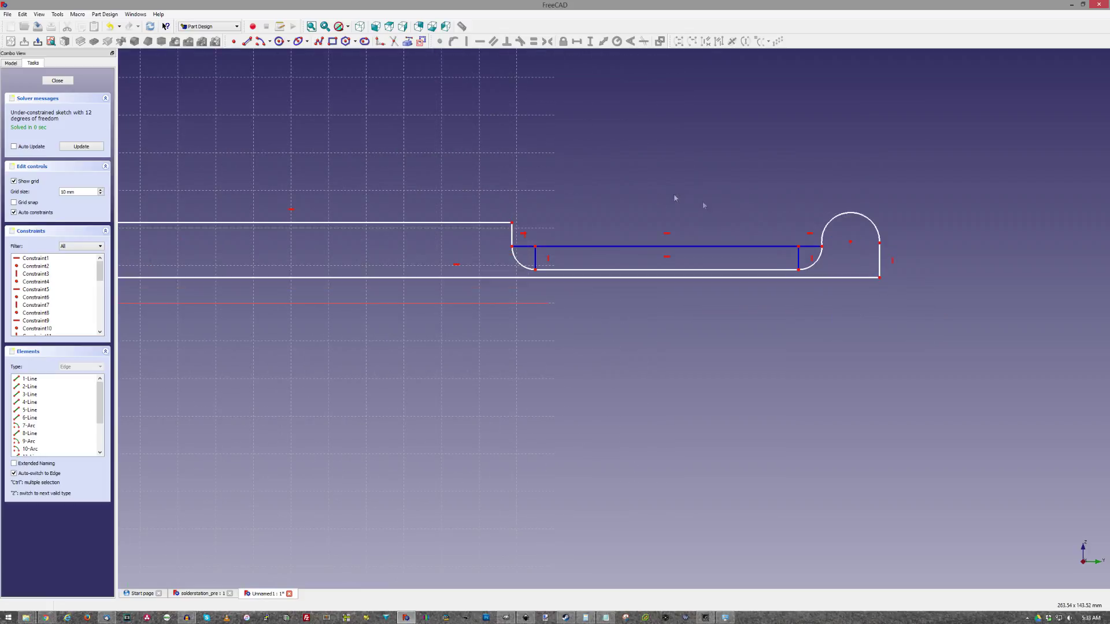
{"action": "mouse_move", "coordinate": [590, 251]}
{"action": "left_mouse_down"}
{"action": "mouse_move", "coordinate": [612, 218]}
{"action": "mouse_move", "coordinate": [595, 258]}
{"action": "mouse_move", "coordinate": [605, 248]}
{"action": "left_mouse_up"}
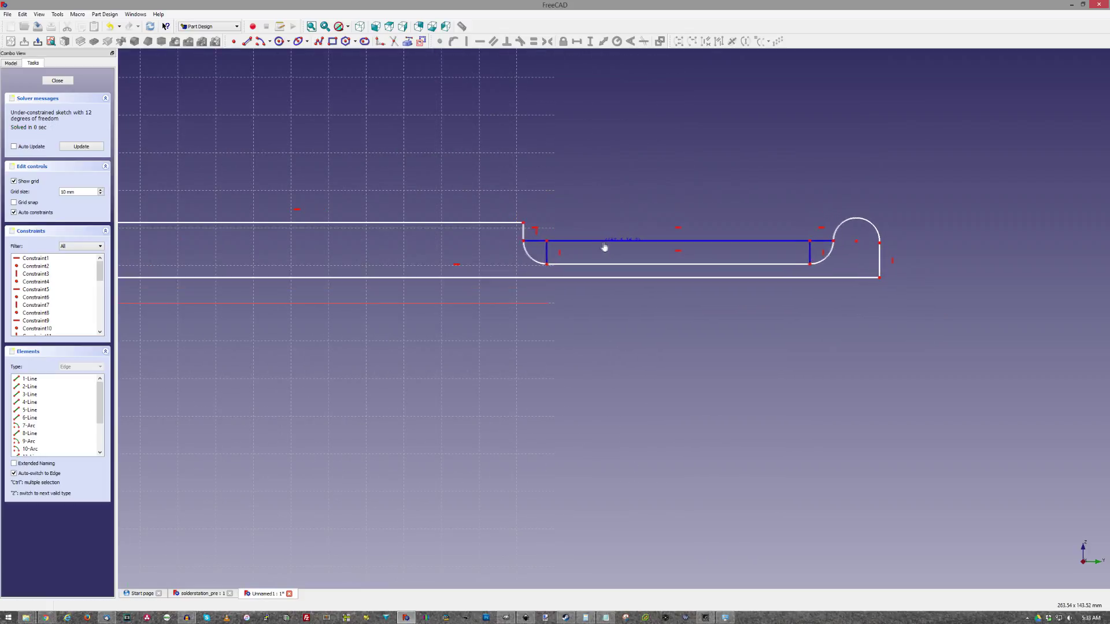
{"action": "scroll", "coordinate": [560, 315], "scroll_direction": "up", "scroll_amount": 2}
{"action": "mouse_move", "coordinate": [560, 315]}
{"action": "left_mouse_down"}
{"action": "mouse_move", "coordinate": [574, 307]}
{"action": "mouse_move", "coordinate": [565, 310]}
{"action": "left_mouse_up"}
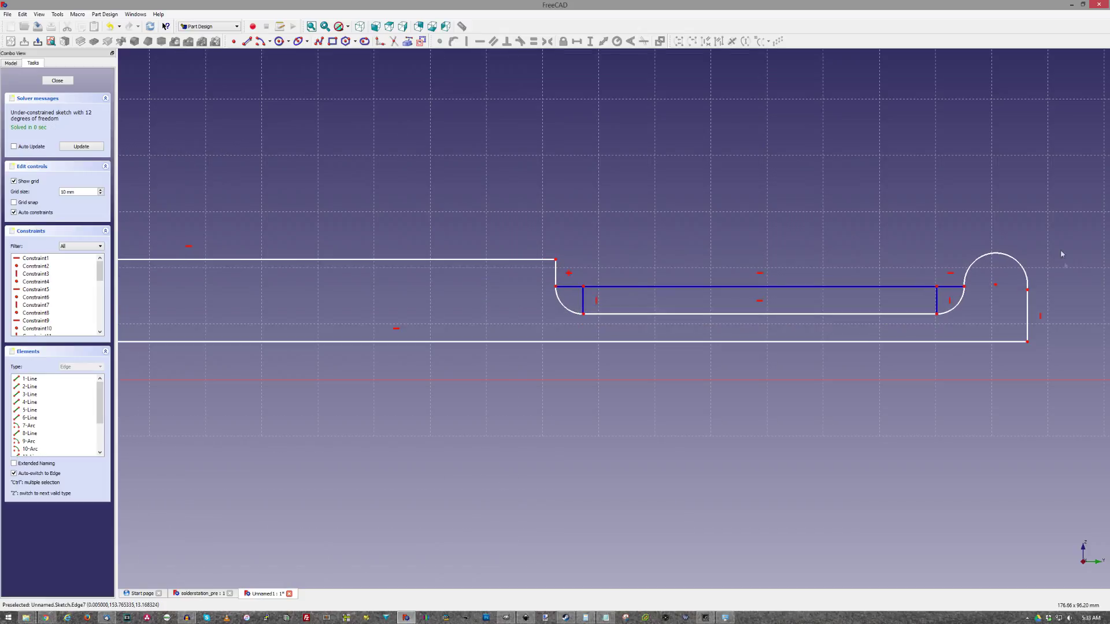
{"action": "scroll", "coordinate": [831, 252], "scroll_direction": "down", "scroll_amount": 2}
{"action": "scroll", "coordinate": [849, 279], "scroll_direction": "up", "scroll_amount": 3}
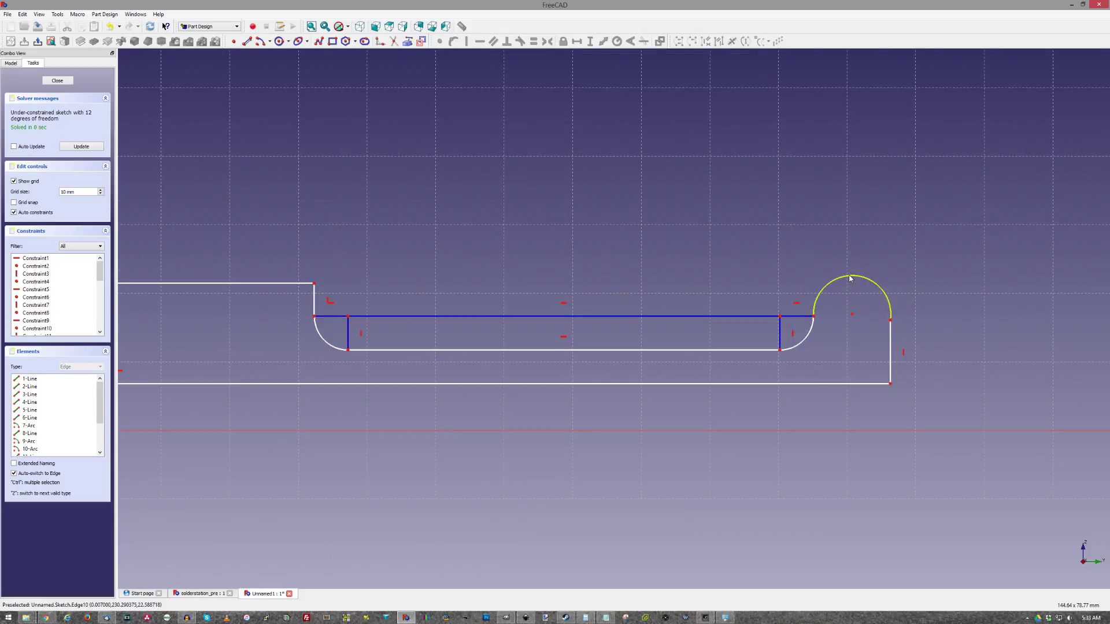
{"action": "scroll", "coordinate": [740, 313], "scroll_direction": "down", "scroll_amount": 4}
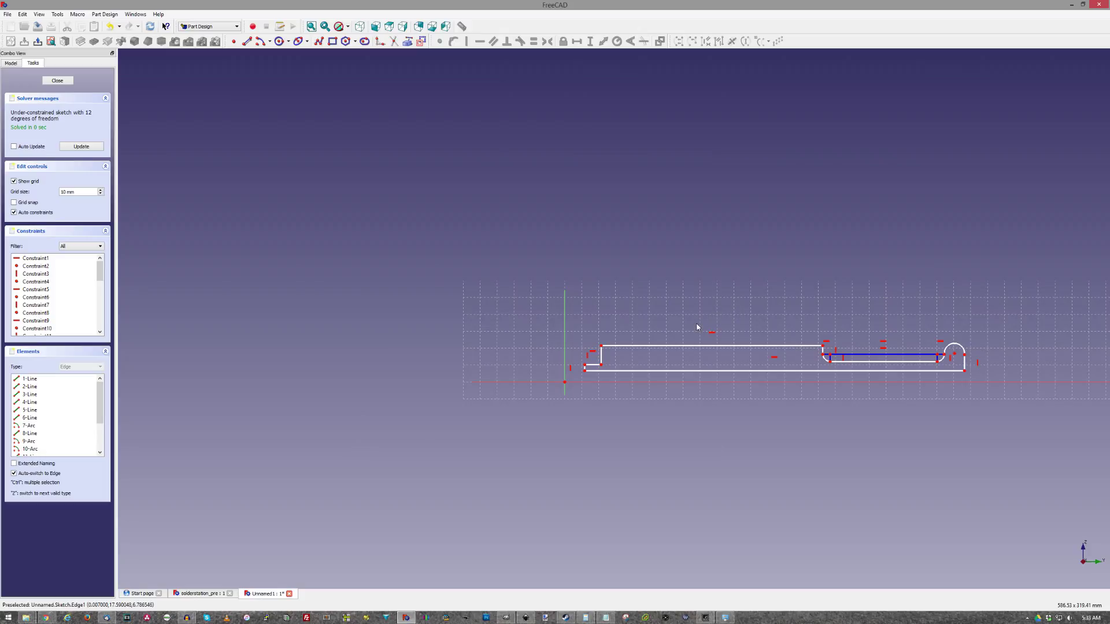
{"action": "scroll", "coordinate": [851, 368], "scroll_direction": "up", "scroll_amount": 2}
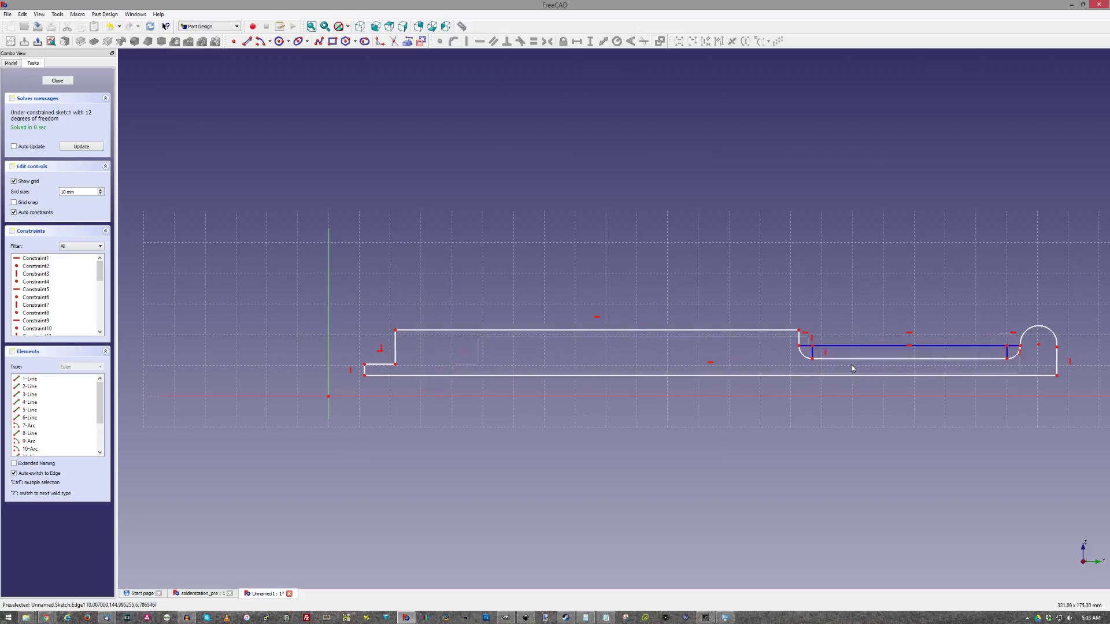
{"action": "scroll", "coordinate": [804, 370], "scroll_direction": "down", "scroll_amount": 3}
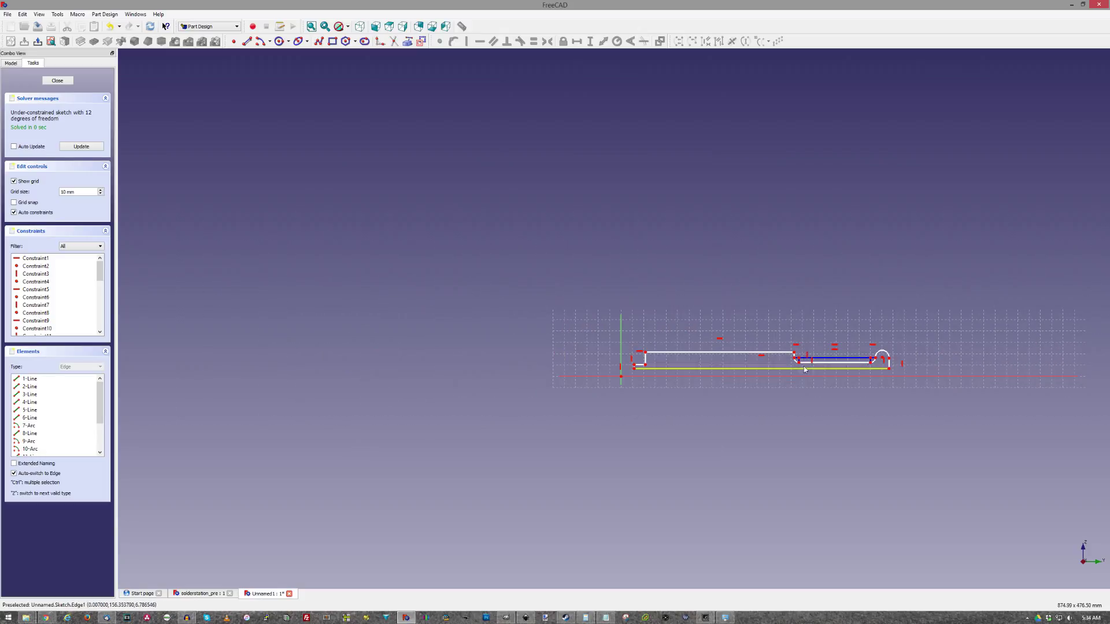
{"action": "scroll", "coordinate": [804, 370], "scroll_direction": "up", "scroll_amount": 5}
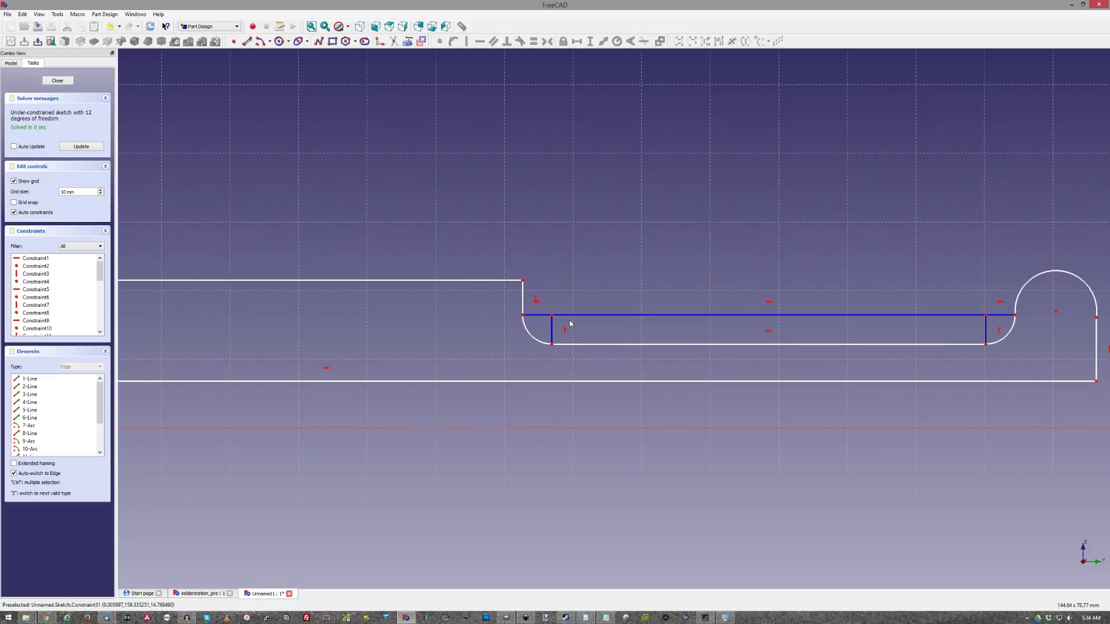
{"action": "scroll", "coordinate": [769, 315], "scroll_direction": "down", "scroll_amount": 4}
{"action": "scroll", "coordinate": [769, 315], "scroll_direction": "up", "scroll_amount": 3}
{"action": "scroll", "coordinate": [770, 312], "scroll_direction": "down", "scroll_amount": 5}
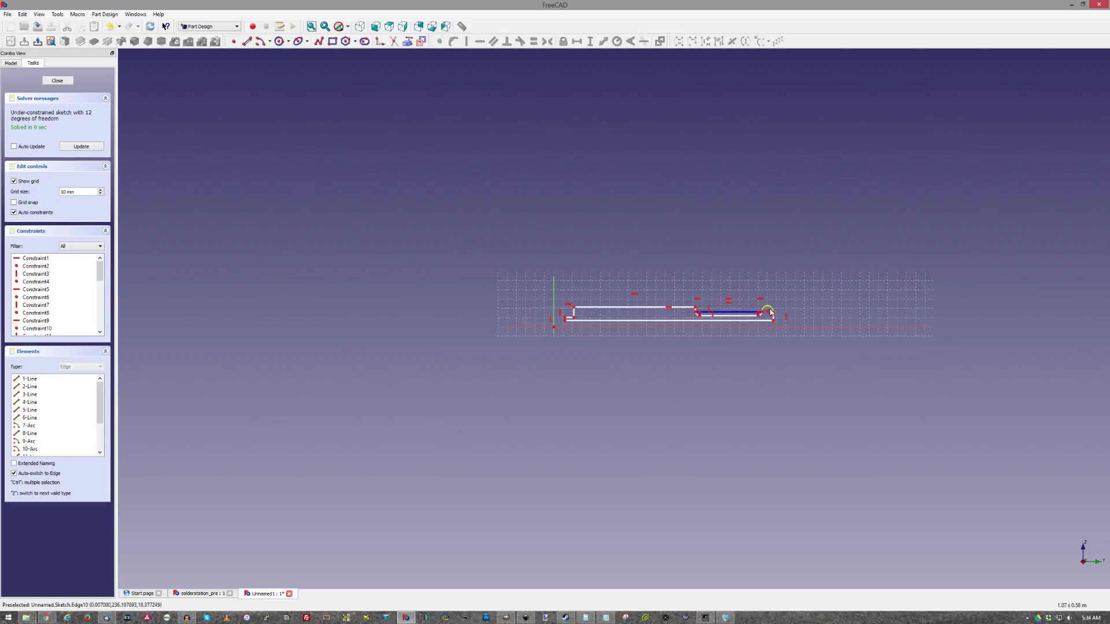
{"action": "scroll", "coordinate": [602, 319], "scroll_direction": "up", "scroll_amount": 3}
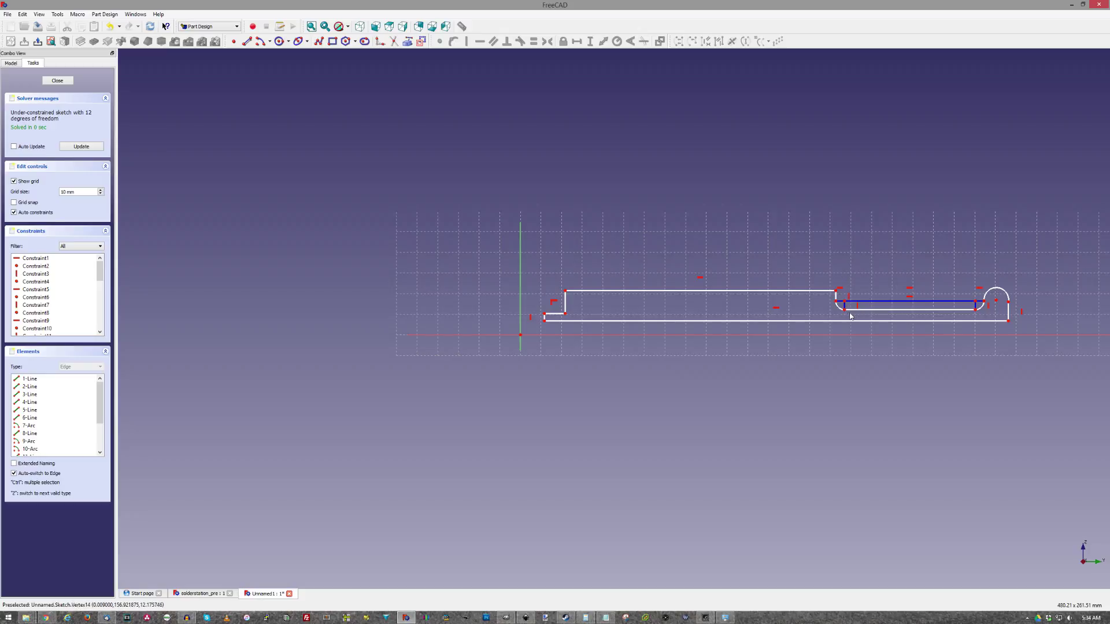
{"action": "scroll", "coordinate": [534, 319], "scroll_direction": "up", "scroll_amount": 3}
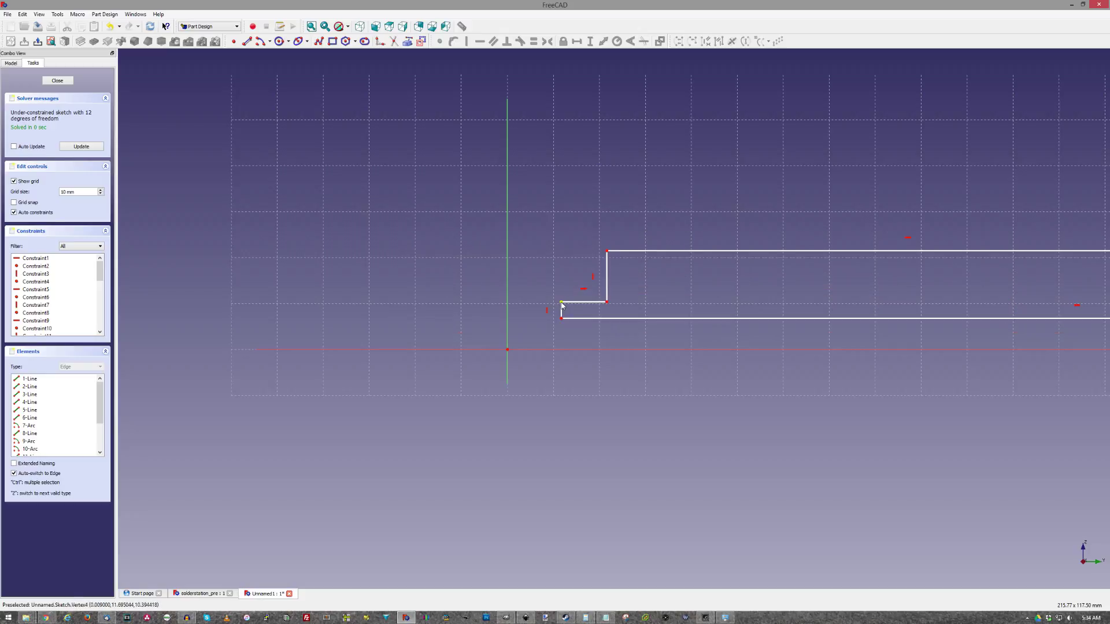
- Dimension the left step as 4 mm tall and 7.5 mm long
{"action": "left_click", "coordinate": [562, 303]}
{"action": "left_click", "coordinate": [562, 318]}
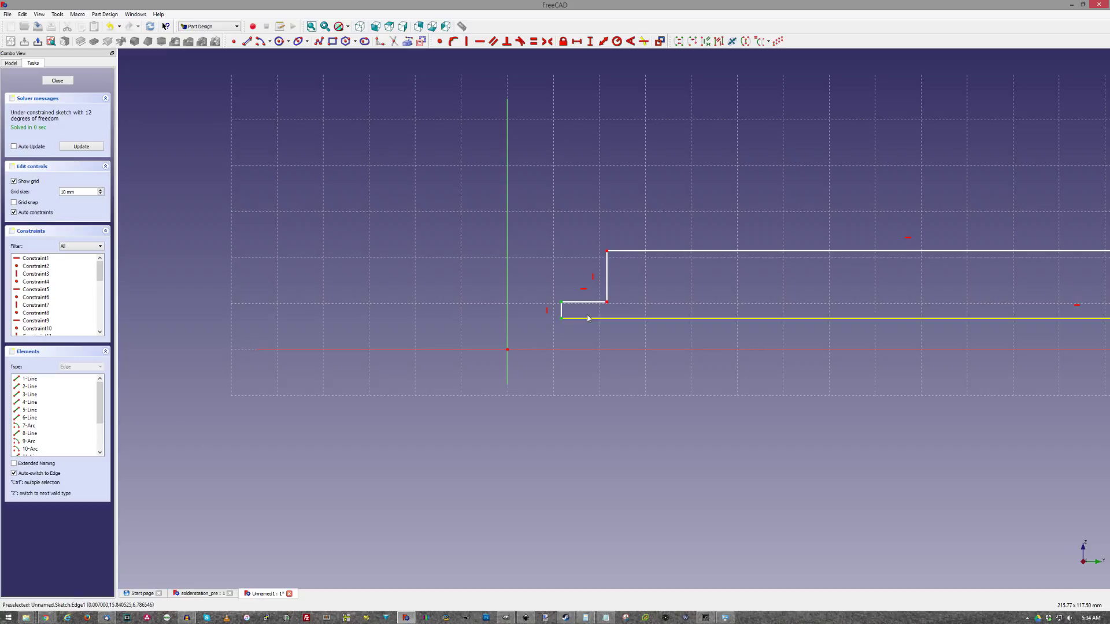
{"action": "left_click", "coordinate": [592, 43]}
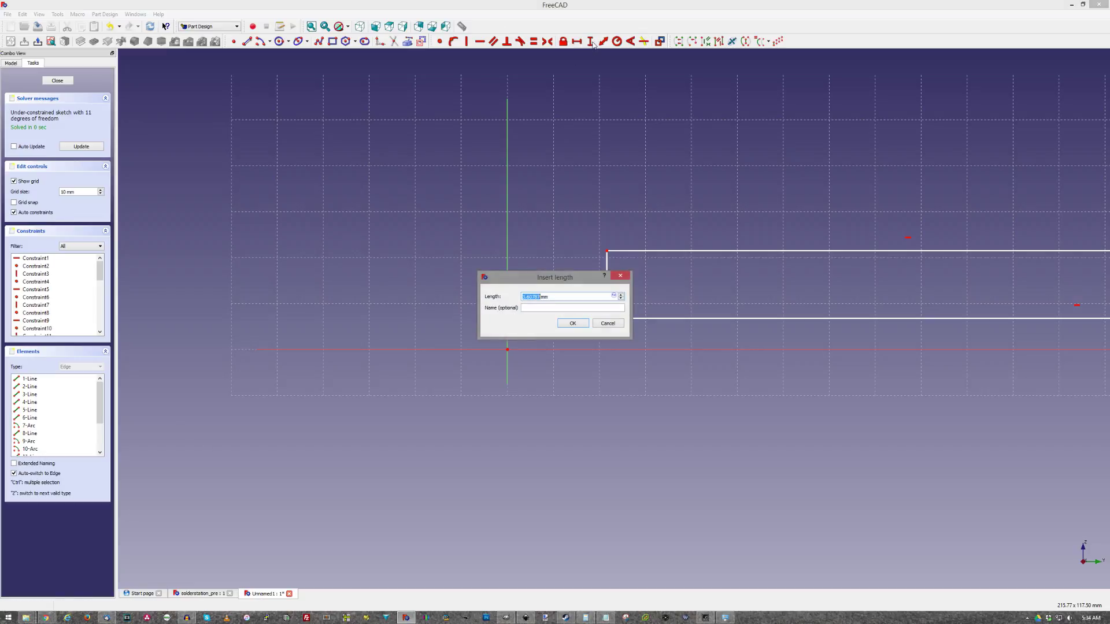
{"action": "key", "text": "Return"}
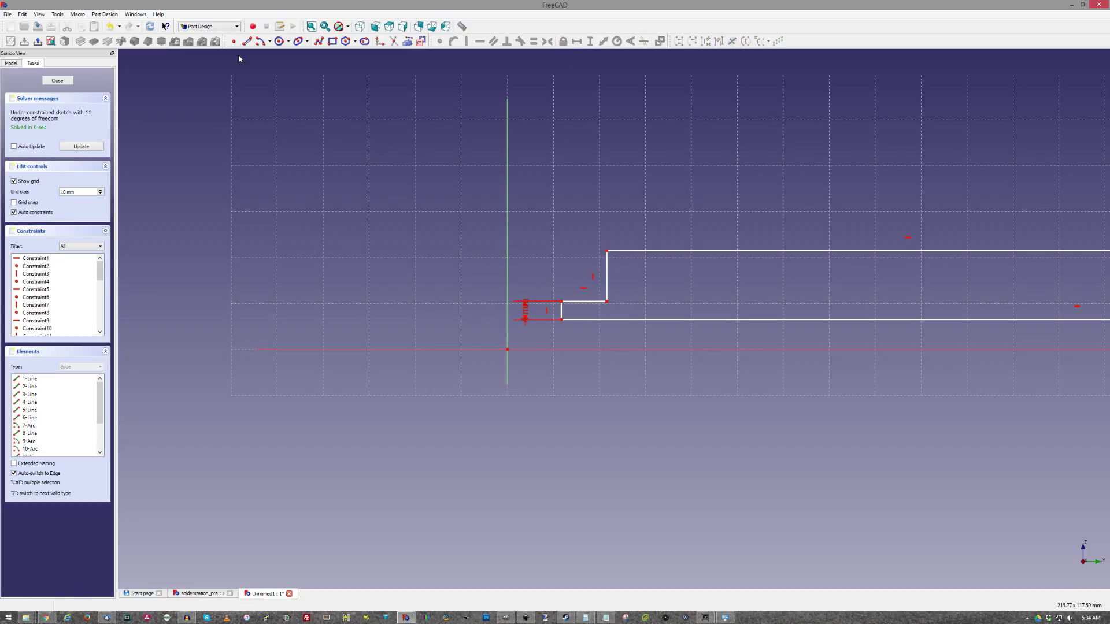
{"action": "scroll", "coordinate": [694, 327], "scroll_direction": "down", "scroll_amount": 2}
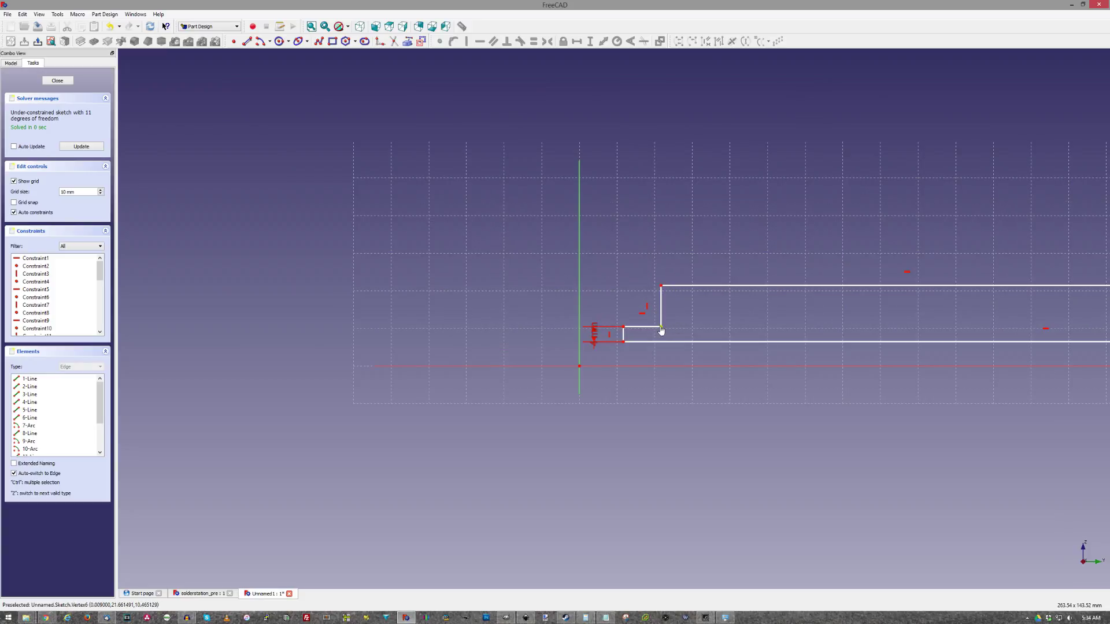
{"action": "left_click", "coordinate": [633, 327]}
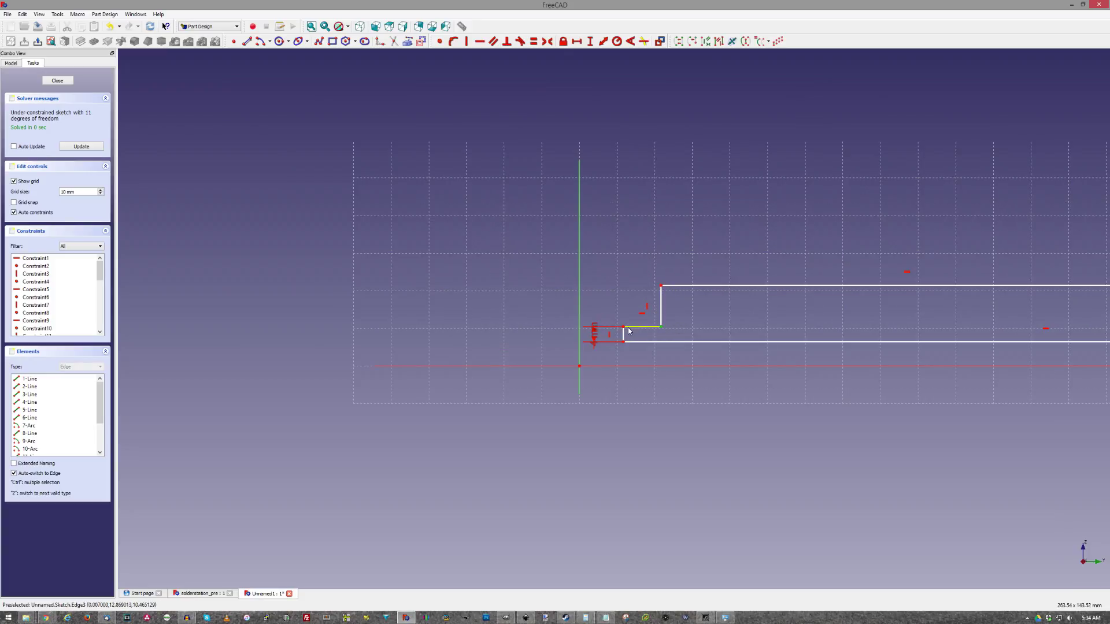
{"action": "left_click", "coordinate": [578, 41]}
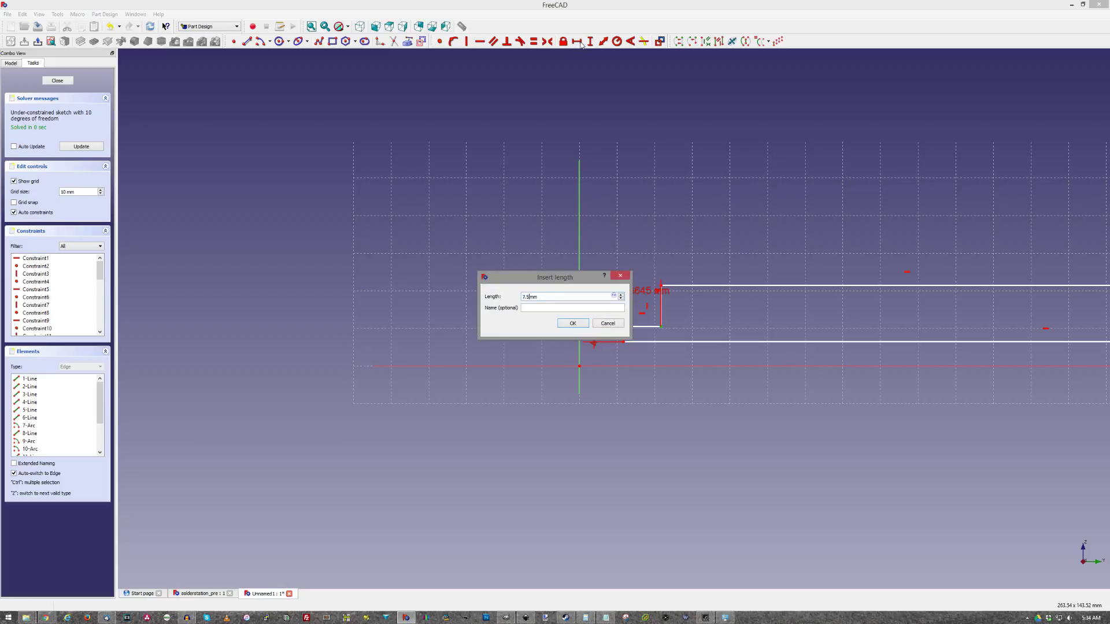
{"action": "key", "text": "Return"}
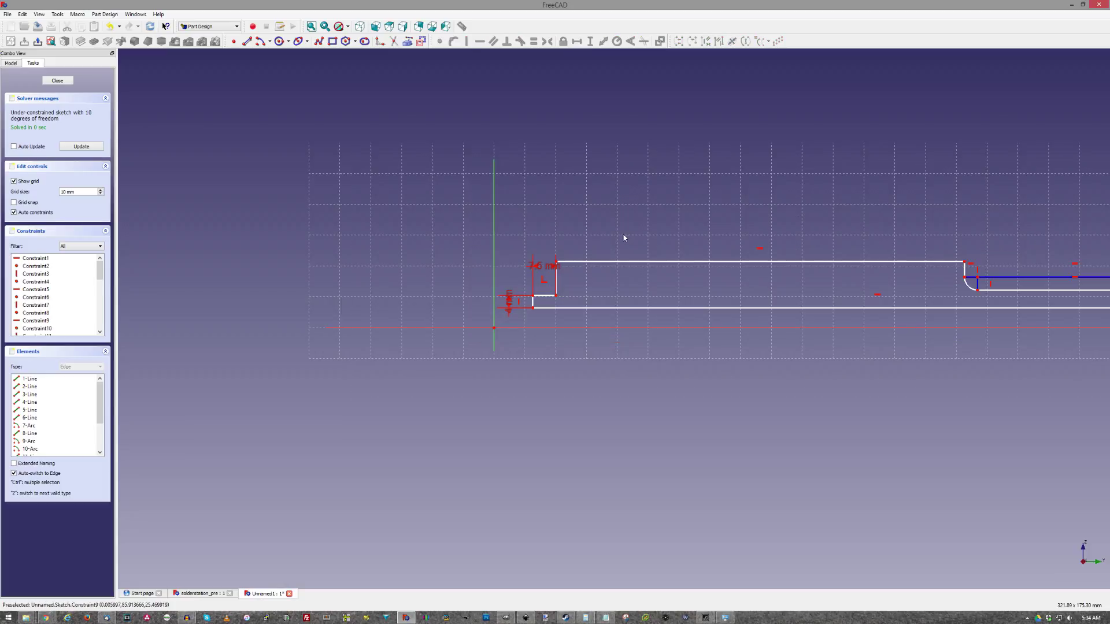
- Set the top edge to 127.5 mm and give the rear arc an 8.5 mm radius and 180° sweep
{"action": "left_click", "coordinate": [556, 263]}
{"action": "left_click", "coordinate": [965, 263]}
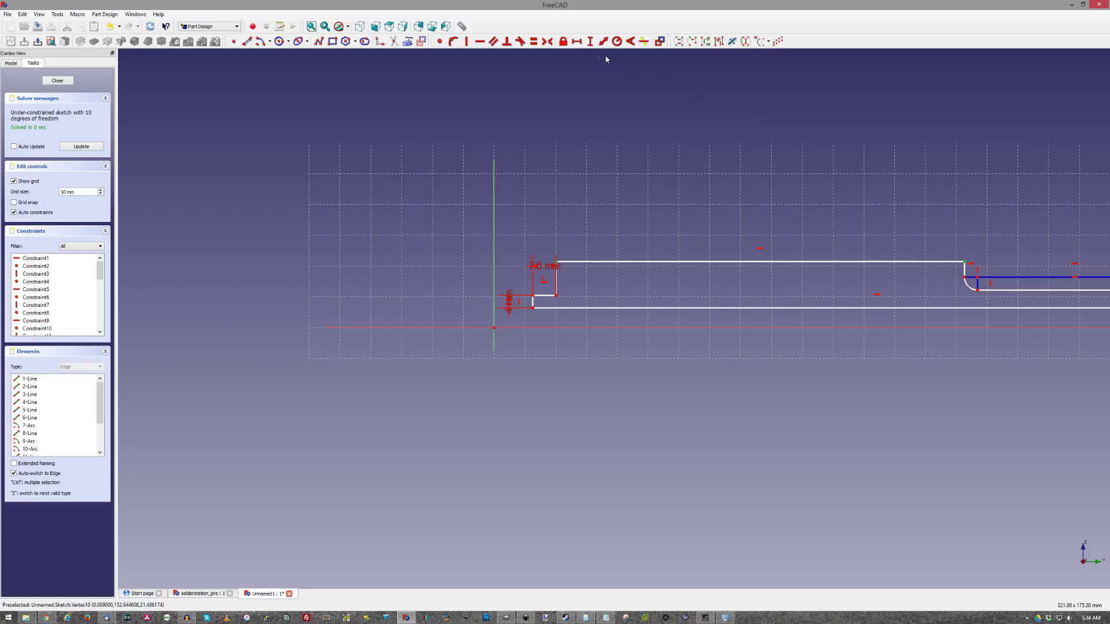
{"action": "left_click", "coordinate": [577, 42]}
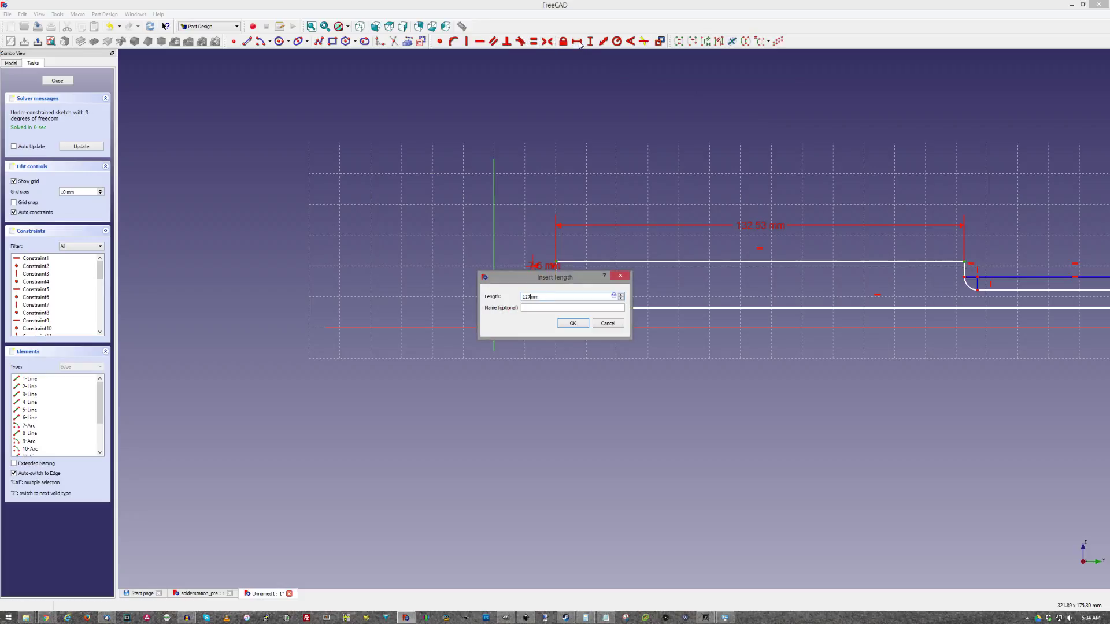
{"action": "key", "text": "Return"}
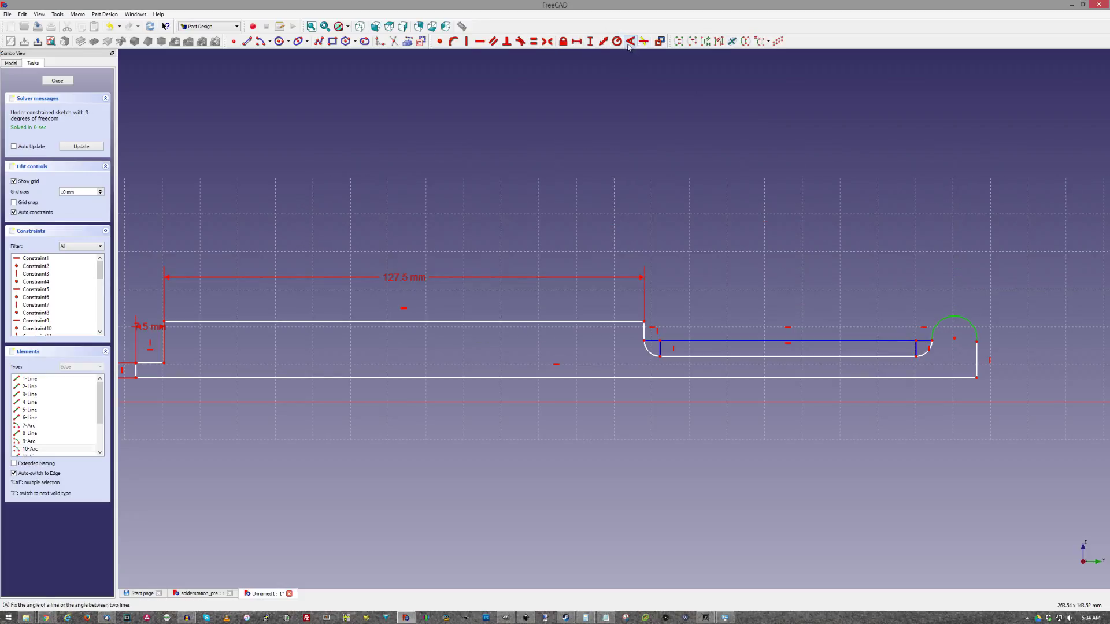
{"action": "left_click", "coordinate": [616, 41]}
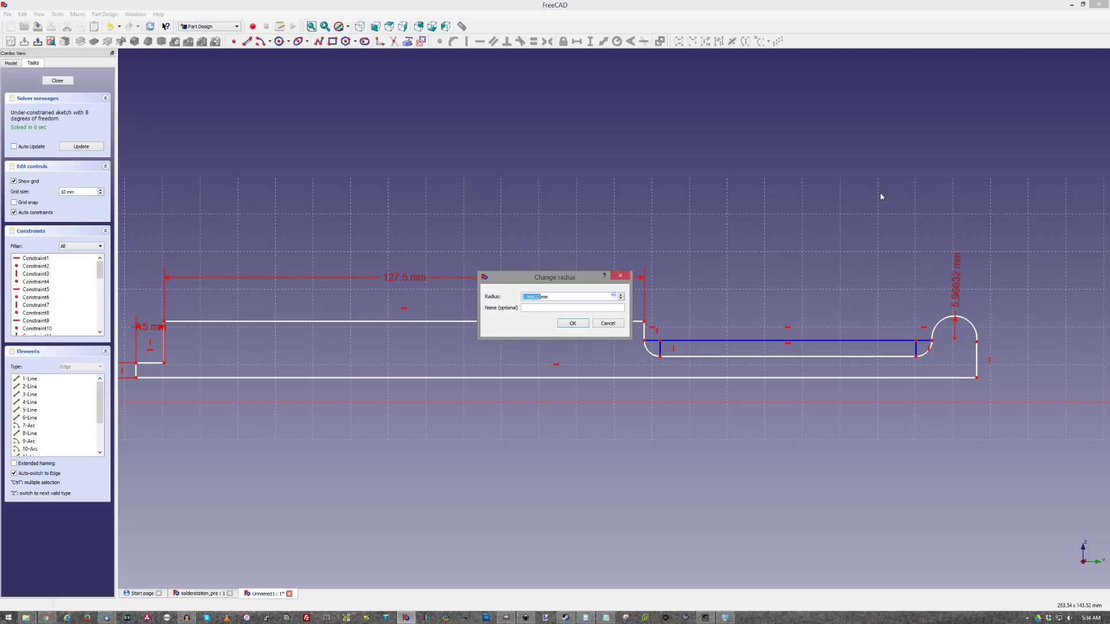
{"action": "type", "text": "8.5"}
{"action": "key", "text": "Return"}
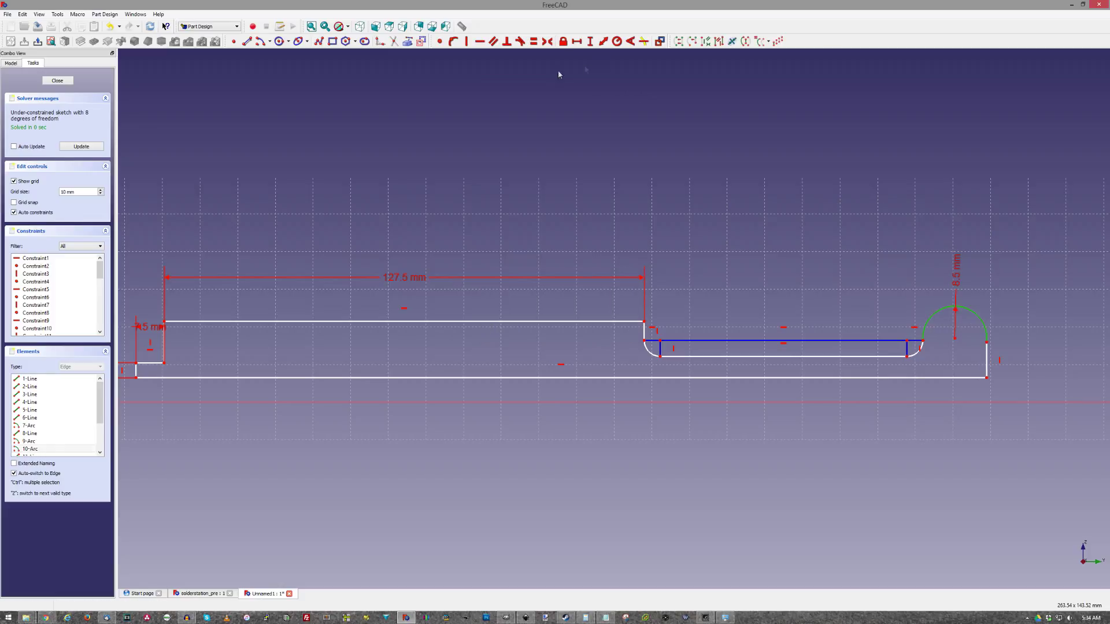
{"action": "left_click", "coordinate": [630, 41]}
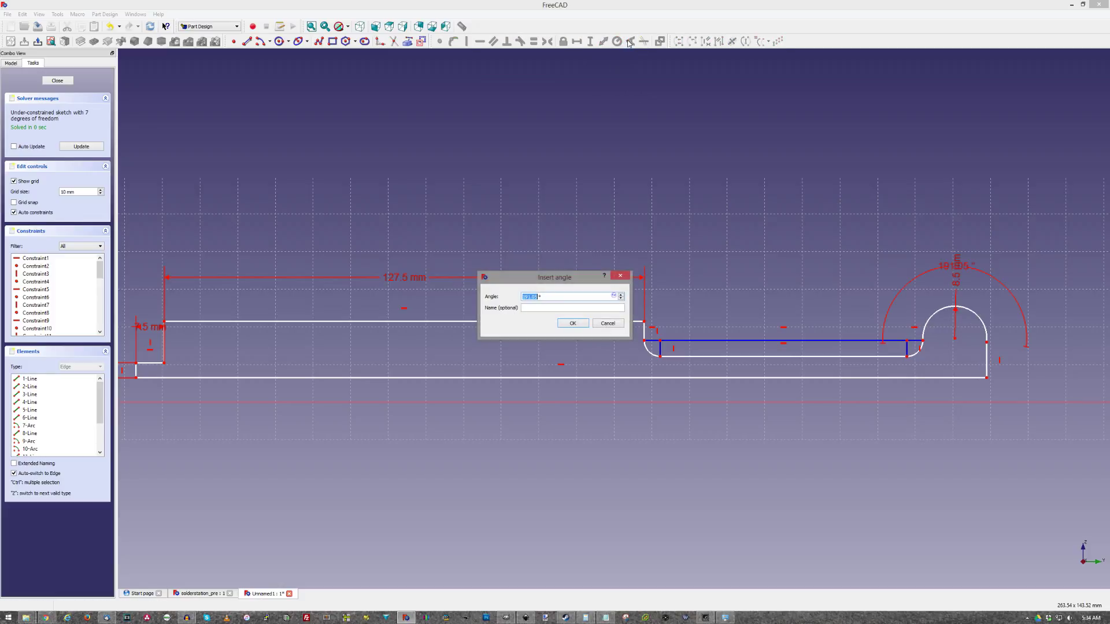
{"action": "type", "text": "180"}
{"action": "key", "text": "Return"}
- Set the right edge height to 10.5 mm and the drop before the slot to 4 mm
{"action": "scroll", "coordinate": [762, 386], "scroll_direction": "up", "scroll_amount": 4}
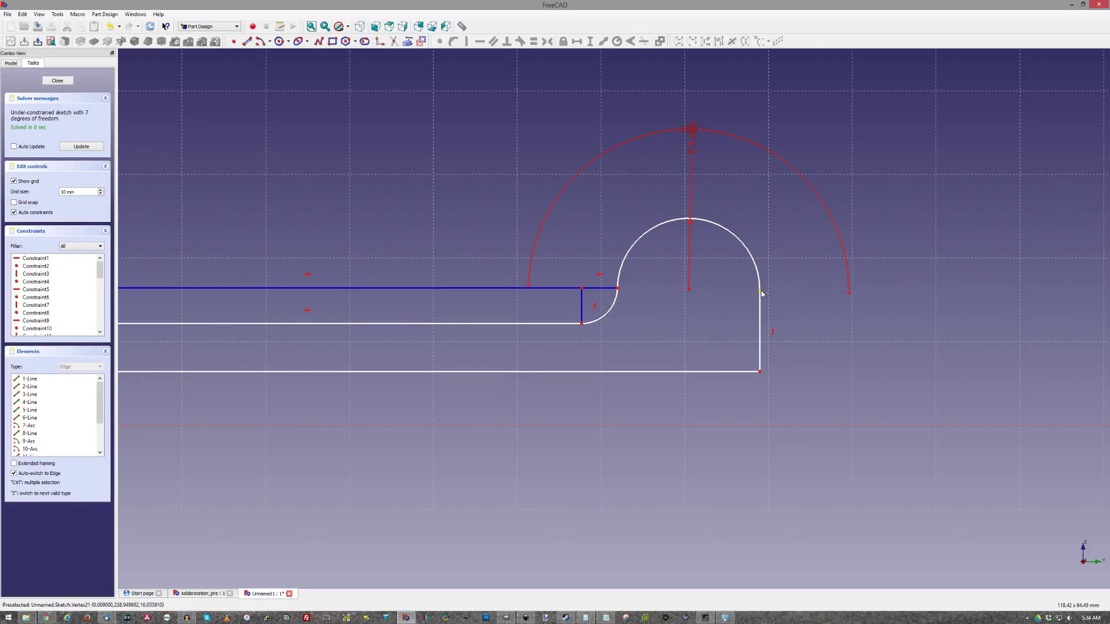
{"action": "left_click", "coordinate": [760, 371]}
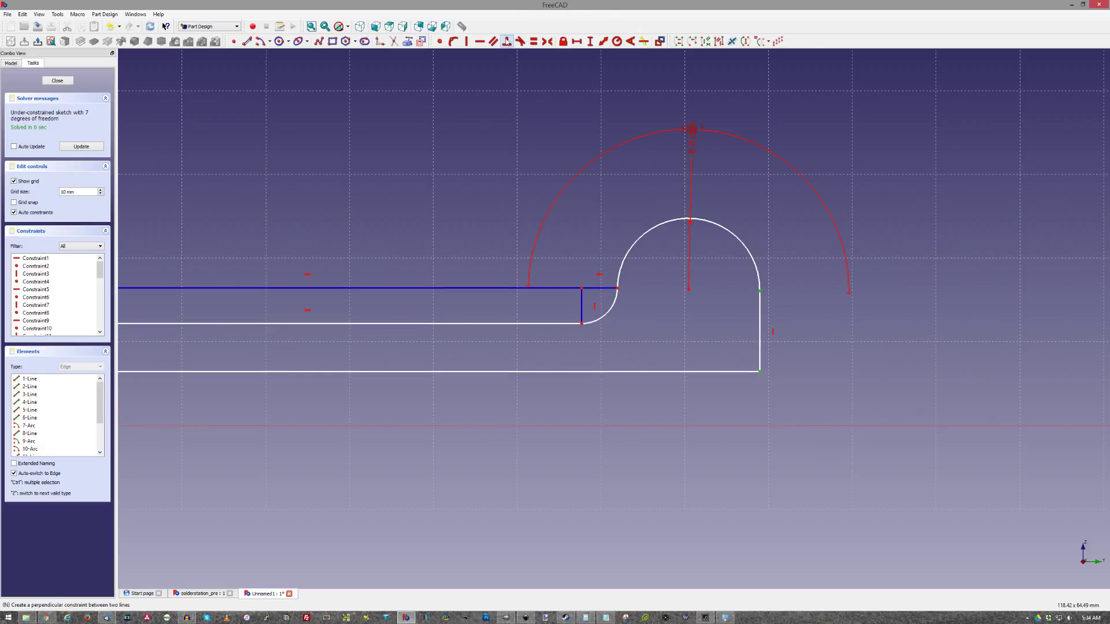
{"action": "left_click", "coordinate": [590, 41]}
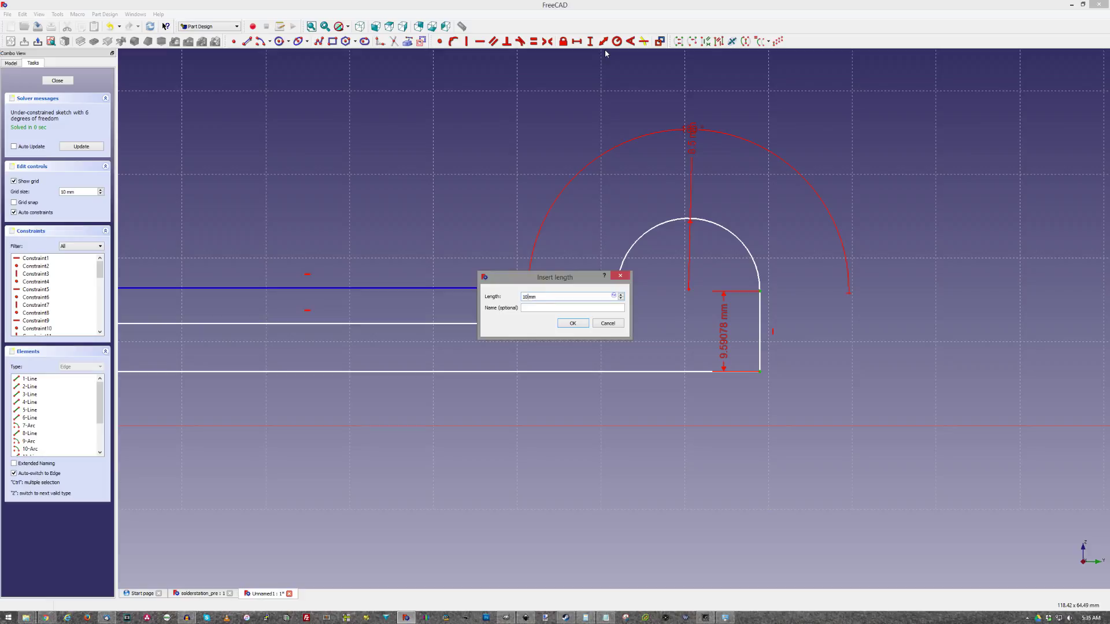
{"action": "type", "text": "10.5"}
{"action": "key", "text": "Return"}
{"action": "key", "text": "v"}
{"action": "key", "text": "f"}
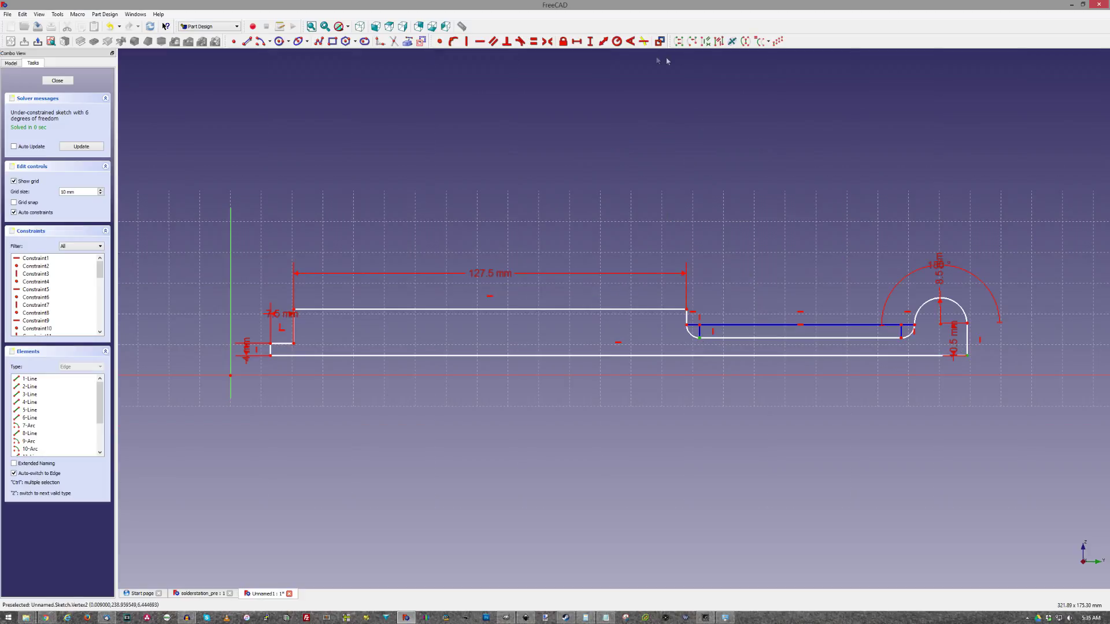
{"action": "left_click", "coordinate": [589, 41]}
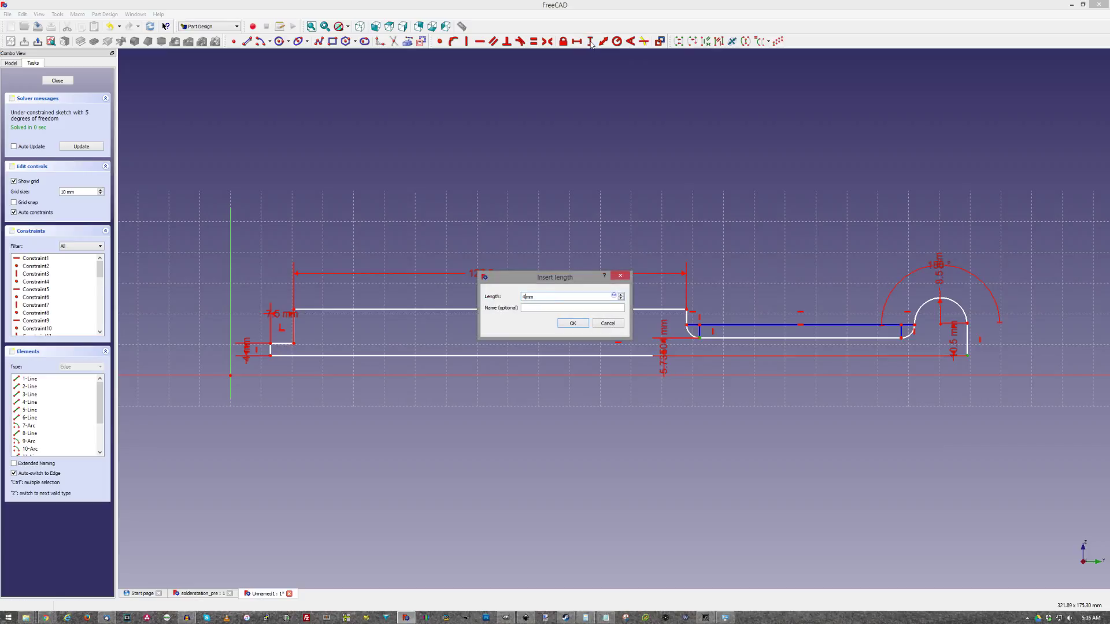
{"action": "key", "text": "Return"}
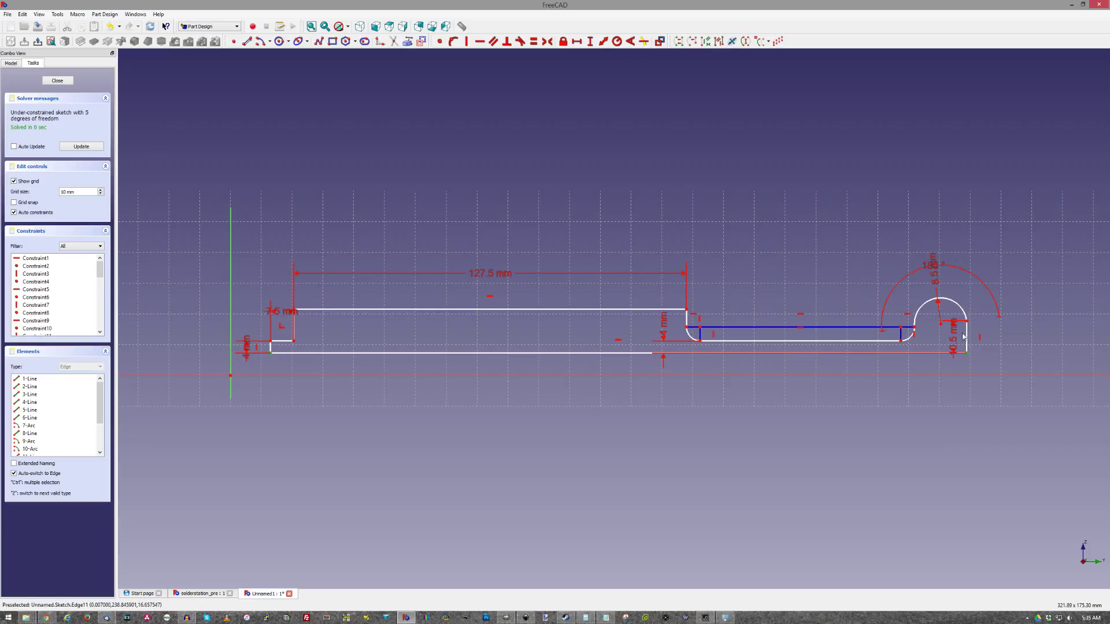
{"action": "left_click", "coordinate": [577, 41]}
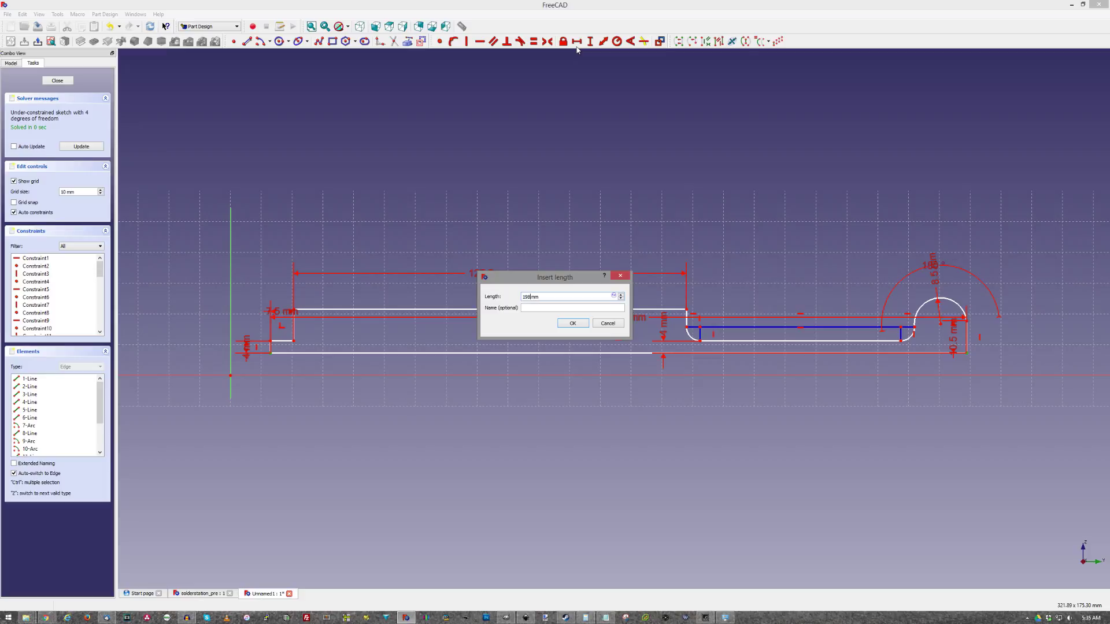
- Enter a 198.5 mm overall length, then undo it along with accidental geometry drags
{"action": "type", "text": "198.5"}
{"action": "key", "text": "Return"}
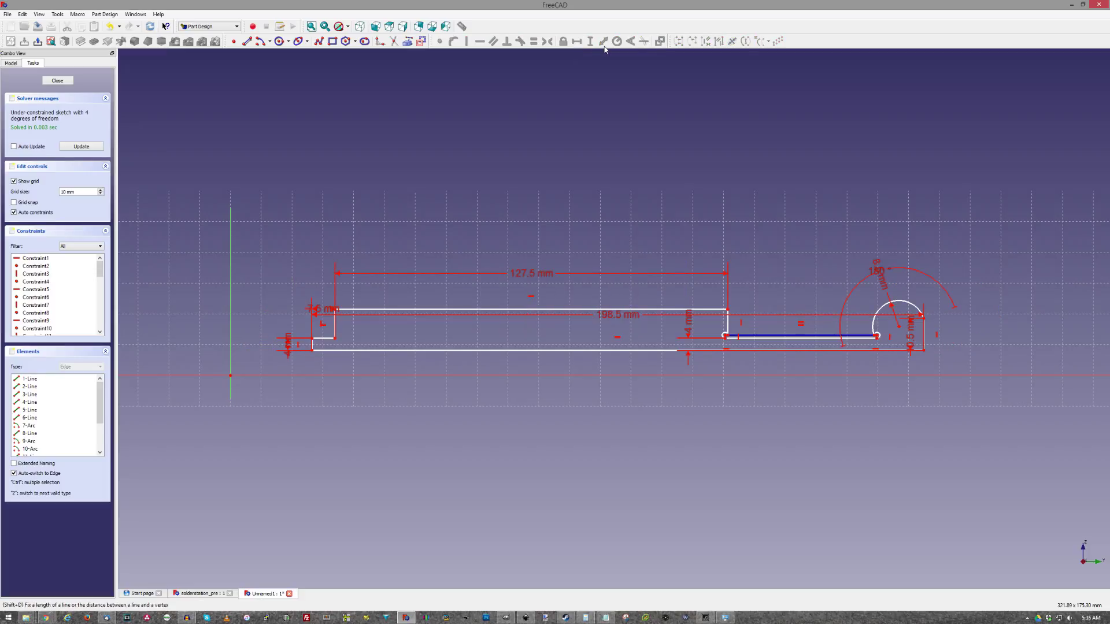
{"action": "scroll", "coordinate": [861, 289], "scroll_direction": "up", "scroll_amount": 3}
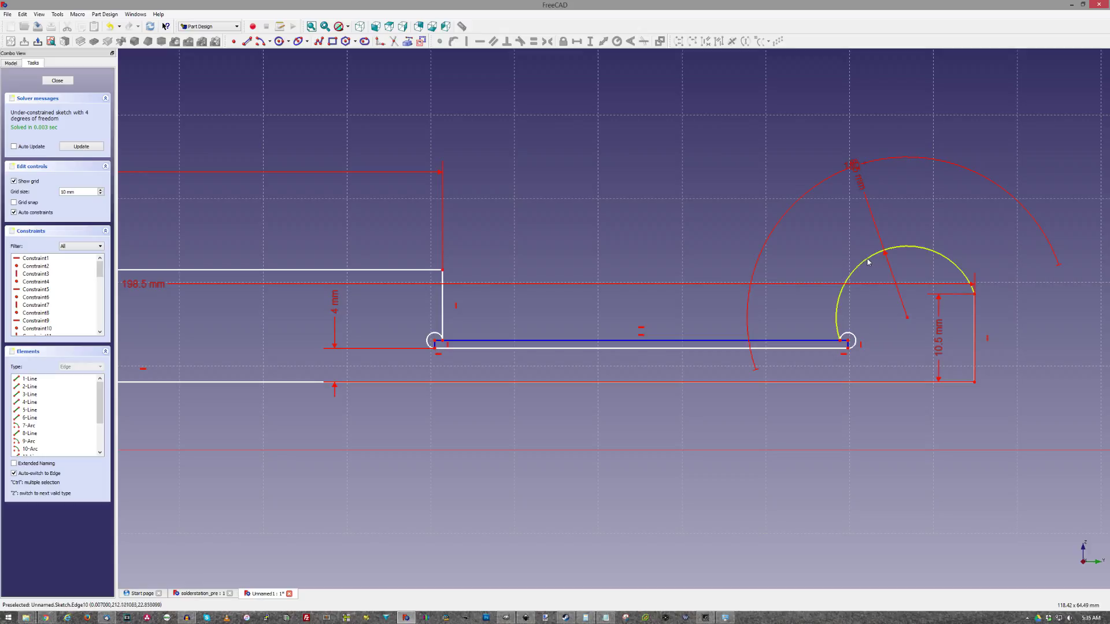
{"action": "left_click_drag", "start_coordinate": [870, 259], "coordinate": [871, 260]}
{"action": "mouse_move", "coordinate": [847, 344]}
{"action": "left_mouse_down"}
{"action": "mouse_move", "coordinate": [861, 322]}
{"action": "mouse_move", "coordinate": [838, 294]}
{"action": "left_mouse_up"}
{"action": "key", "text": "ctrl+z"}
{"action": "key", "text": "ctrl+z"}
{"action": "key", "text": "ctrl+z"}
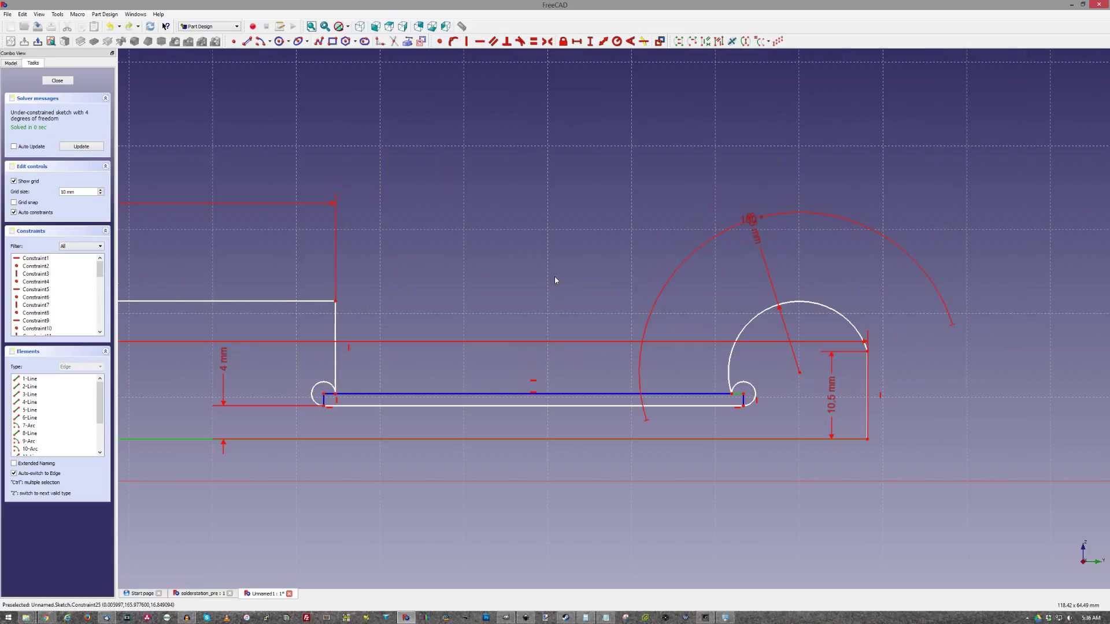
{"action": "scroll", "coordinate": [612, 280], "scroll_direction": "down", "scroll_amount": 3}
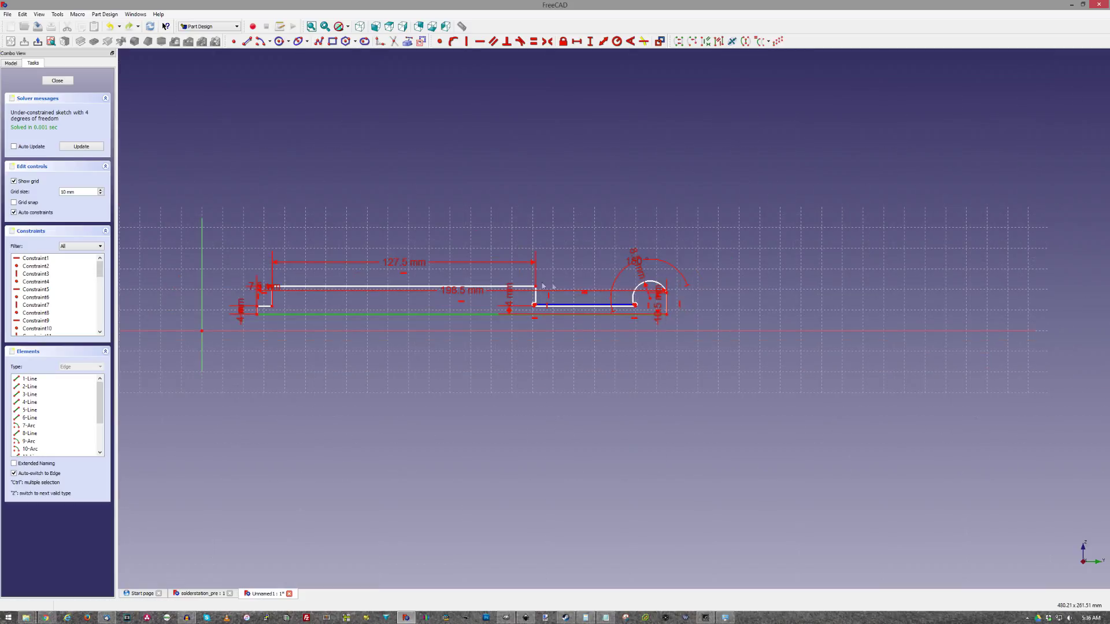
{"action": "key", "text": "ctrl+z"}
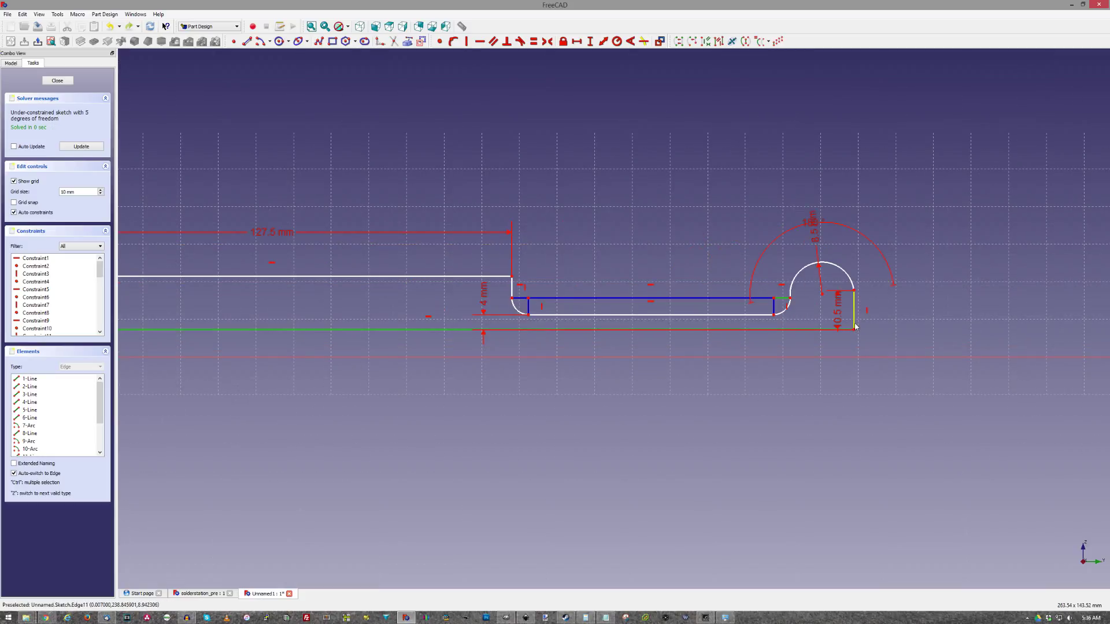
{"action": "scroll", "coordinate": [854, 325], "scroll_direction": "down", "scroll_amount": 5}
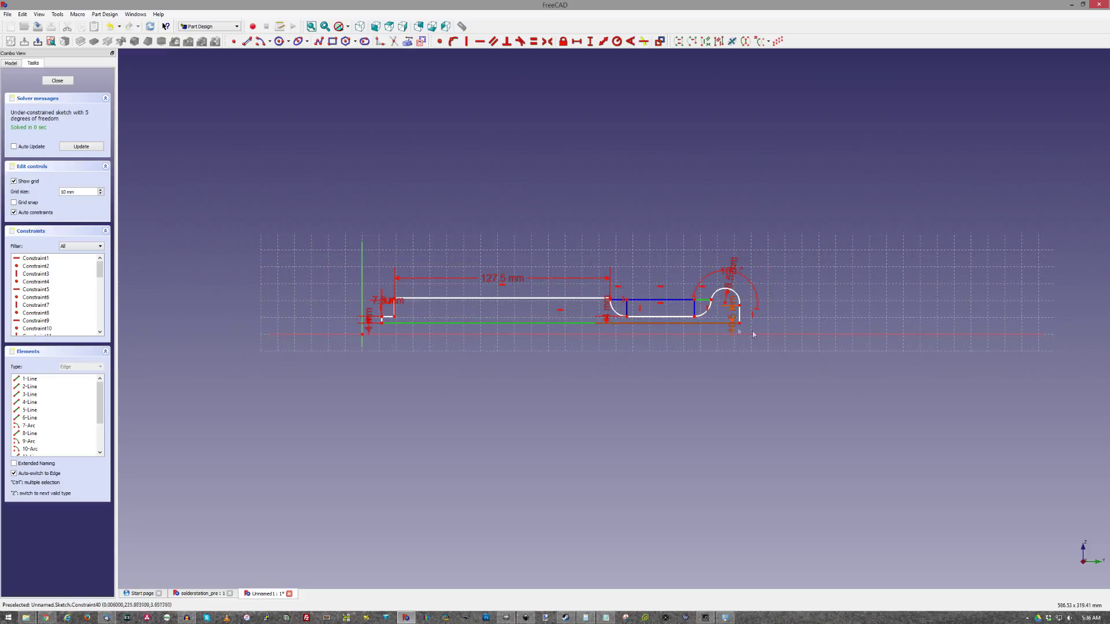
- Dimension the overall length between the profile's end points as 198.5 mm
{"action": "left_click", "coordinate": [343, 308]}
{"action": "left_click", "coordinate": [382, 327]}
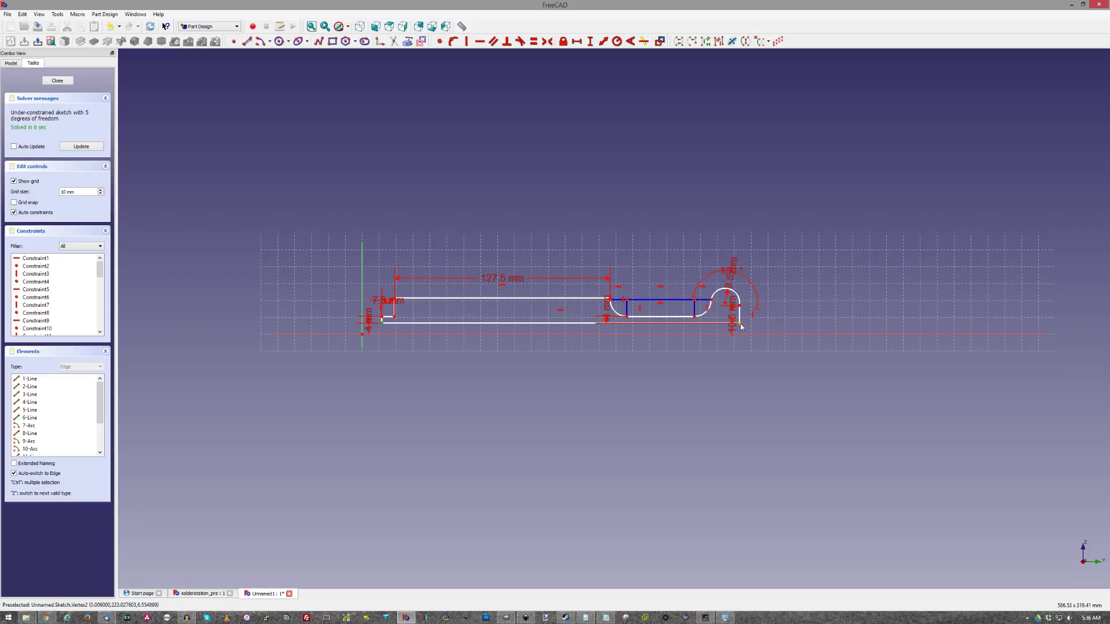
{"action": "left_click", "coordinate": [740, 322], "text": "ctrl"}
{"action": "left_click", "coordinate": [575, 43]}
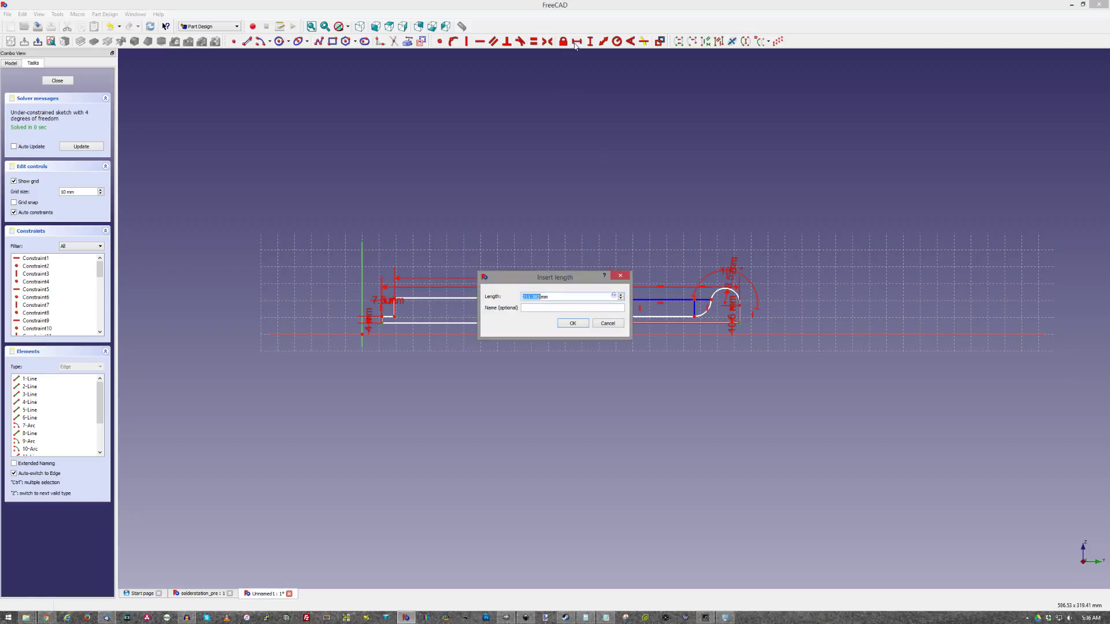
{"action": "type", "text": "198.5"}
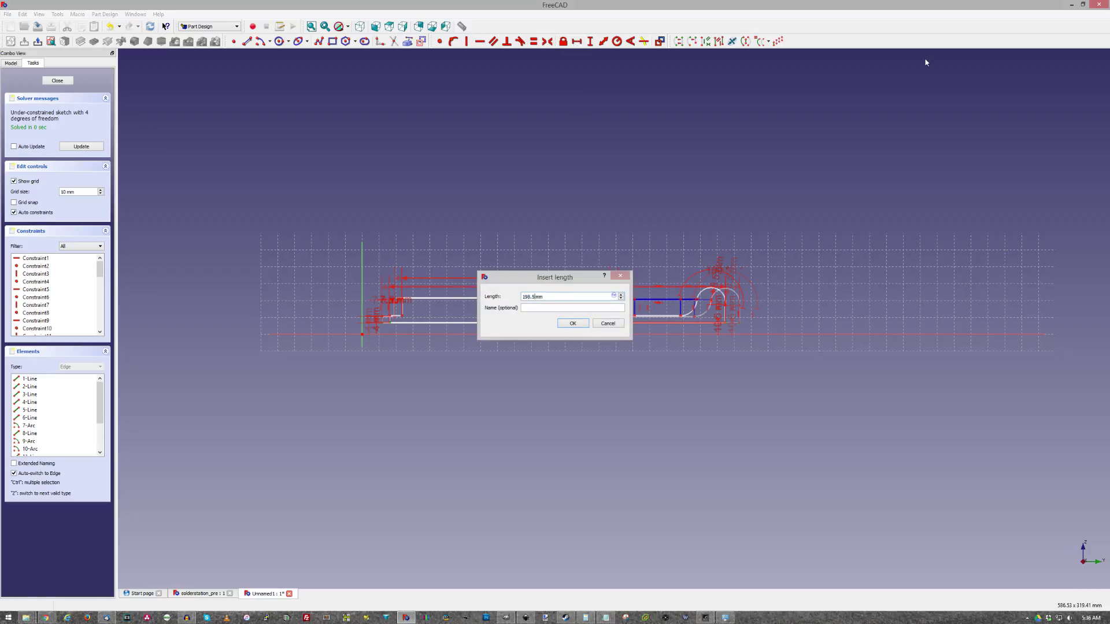
{"action": "key", "text": "Return"}
{"action": "scroll", "coordinate": [380, 332], "scroll_direction": "up", "scroll_amount": 3}
- Set the left step height to 12 mm and the slot's right vertical line to 5 mm
{"action": "left_click", "coordinate": [379, 333]}
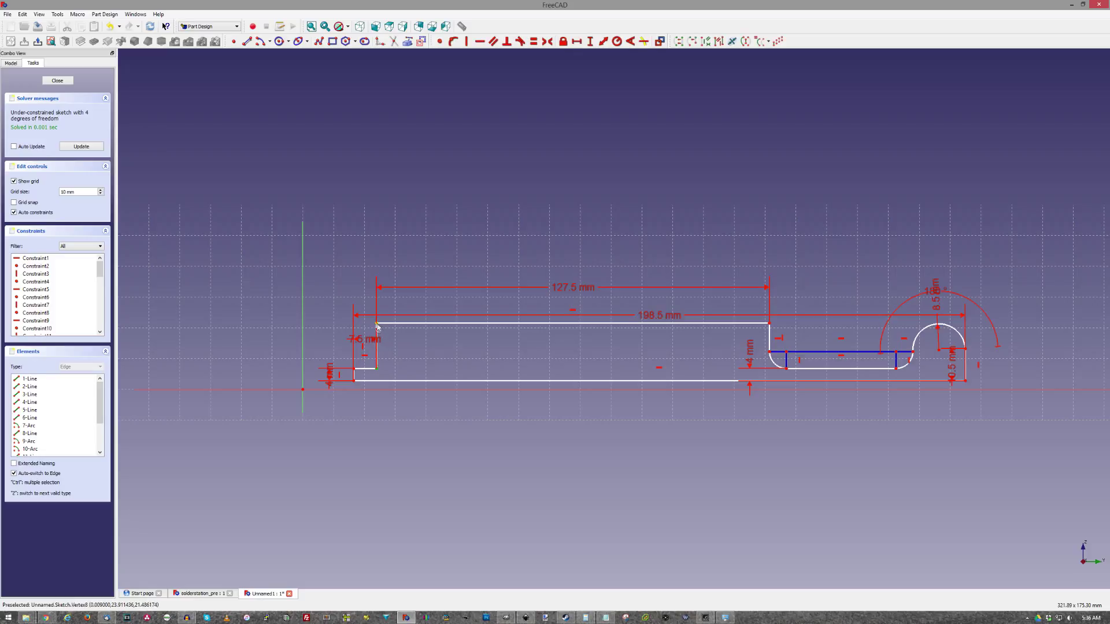
{"action": "left_click", "coordinate": [590, 42]}
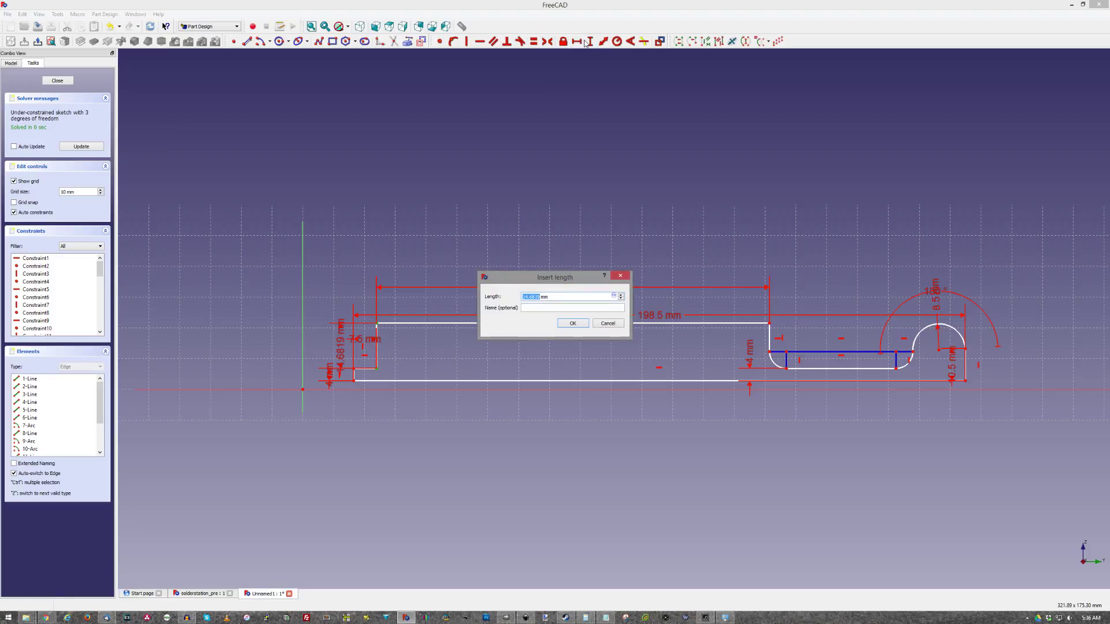
{"action": "key", "text": "Return"}
{"action": "scroll", "coordinate": [971, 384], "scroll_direction": "up", "scroll_amount": 4}
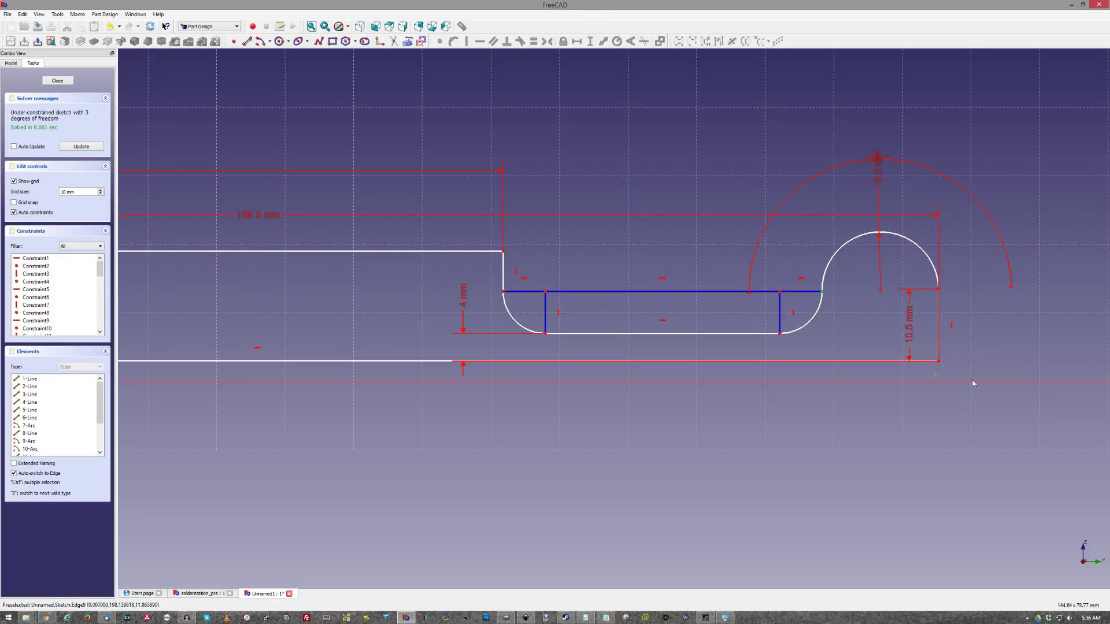
{"action": "left_click", "coordinate": [780, 313]}
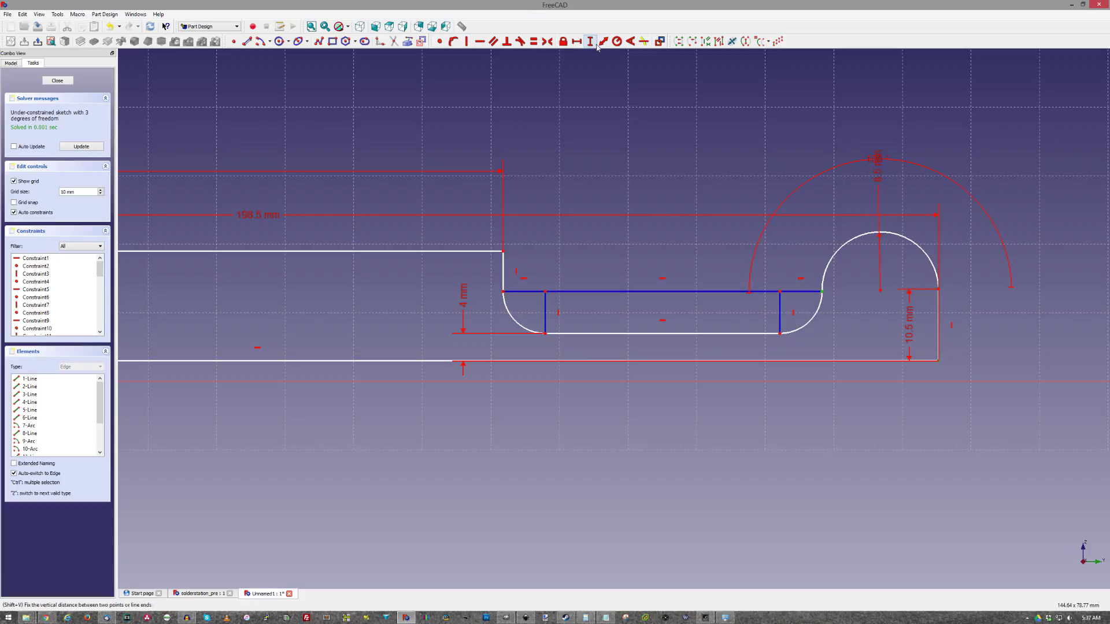
{"action": "left_click", "coordinate": [590, 42]}
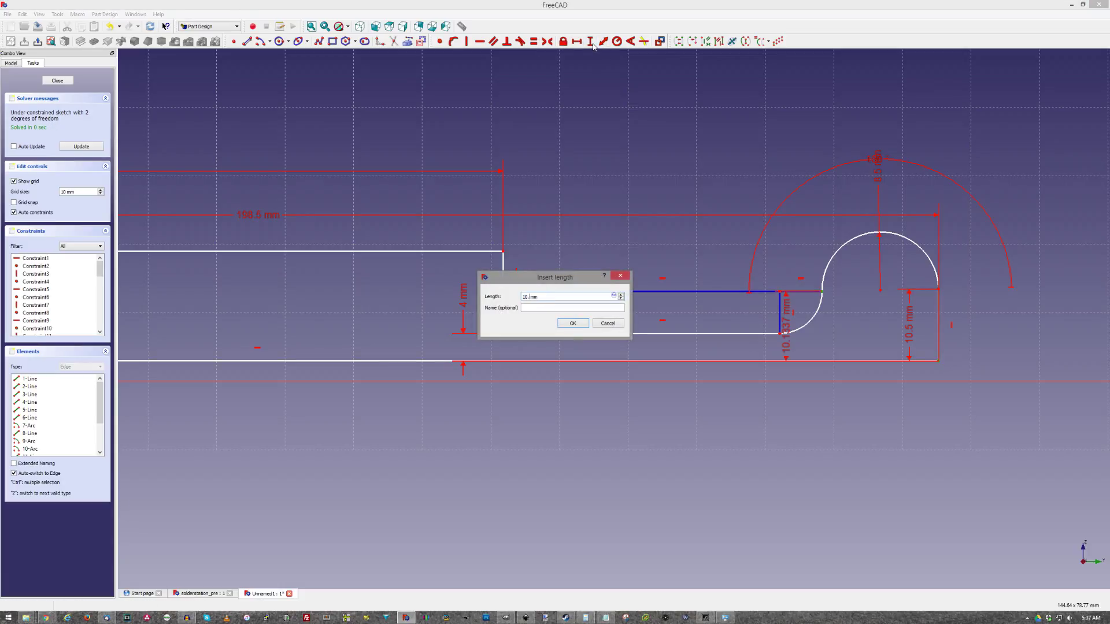
{"action": "type", "text": "5"}
{"action": "key", "text": "Return"}
{"action": "scroll", "coordinate": [322, 181], "scroll_direction": "down", "scroll_amount": 4}
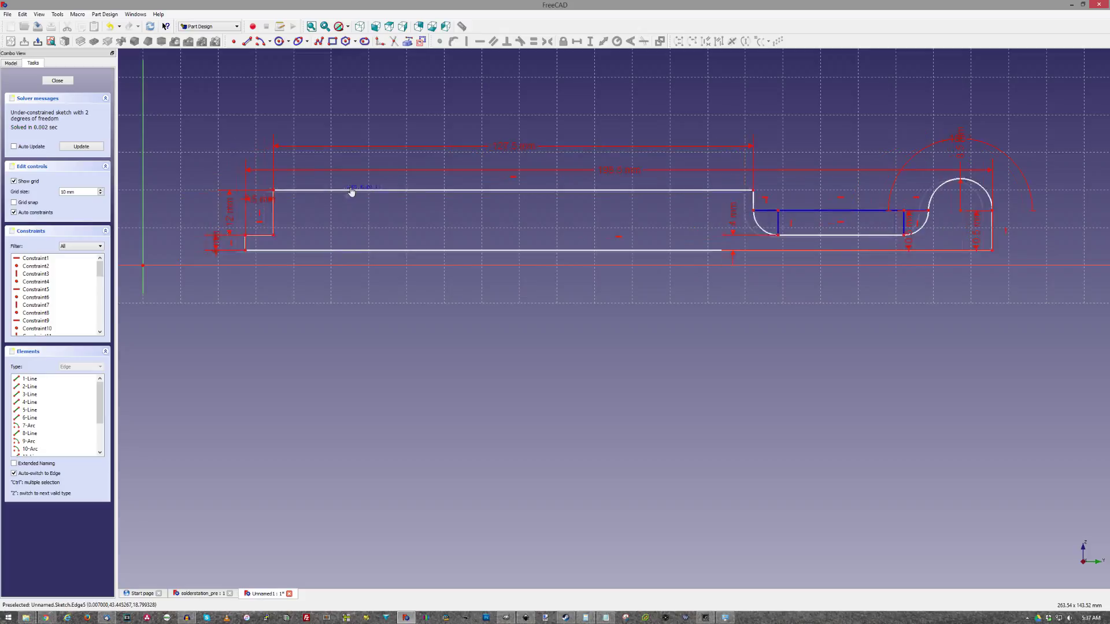
- Move the profile to the origin, lock it to fully constrain the sketch, and close it
{"action": "mouse_move", "coordinate": [351, 191]}
{"action": "left_mouse_down"}
{"action": "mouse_move", "coordinate": [272, 183]}
{"action": "mouse_move", "coordinate": [247, 193]}
{"action": "left_mouse_up"}
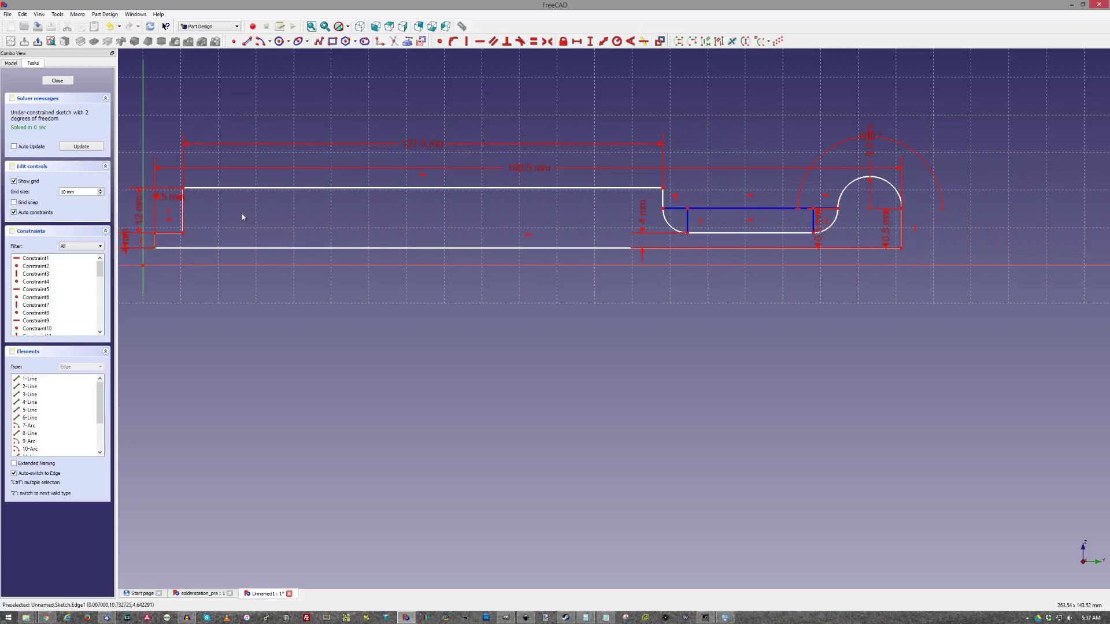
{"action": "scroll", "coordinate": [411, 168], "scroll_direction": "down", "scroll_amount": 4}
{"action": "scroll", "coordinate": [433, 165], "scroll_direction": "up", "scroll_amount": 3}
{"action": "scroll", "coordinate": [525, 104], "scroll_direction": "down", "scroll_amount": 3}
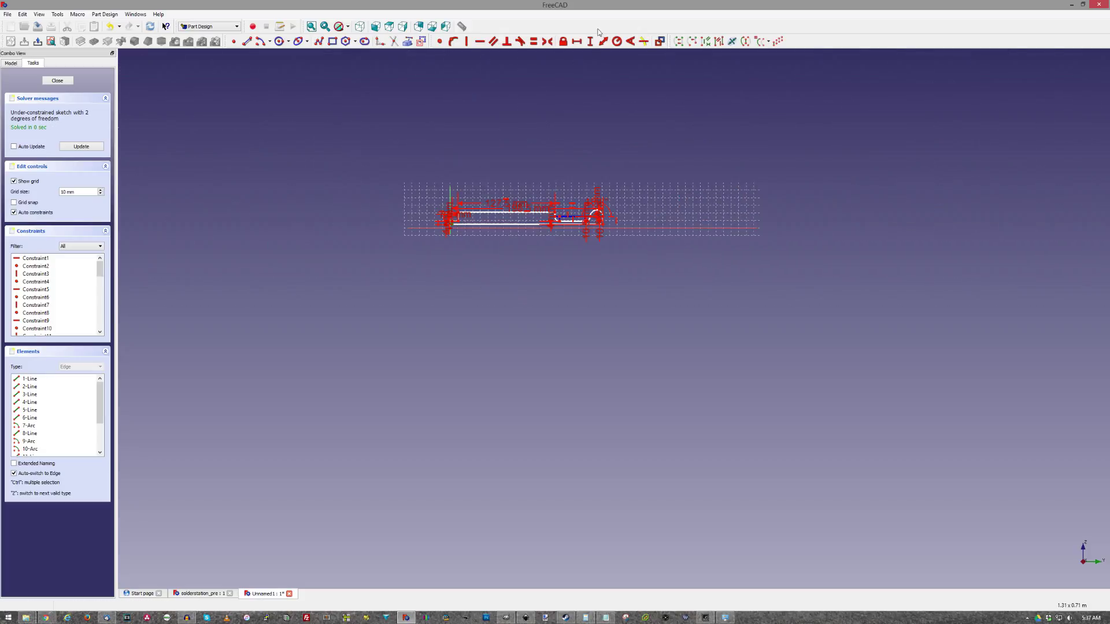
{"action": "left_click", "coordinate": [563, 41]}
{"action": "scroll", "coordinate": [602, 366], "scroll_direction": "up", "scroll_amount": 4}
{"action": "scroll", "coordinate": [602, 367], "scroll_direction": "down", "scroll_amount": 5}
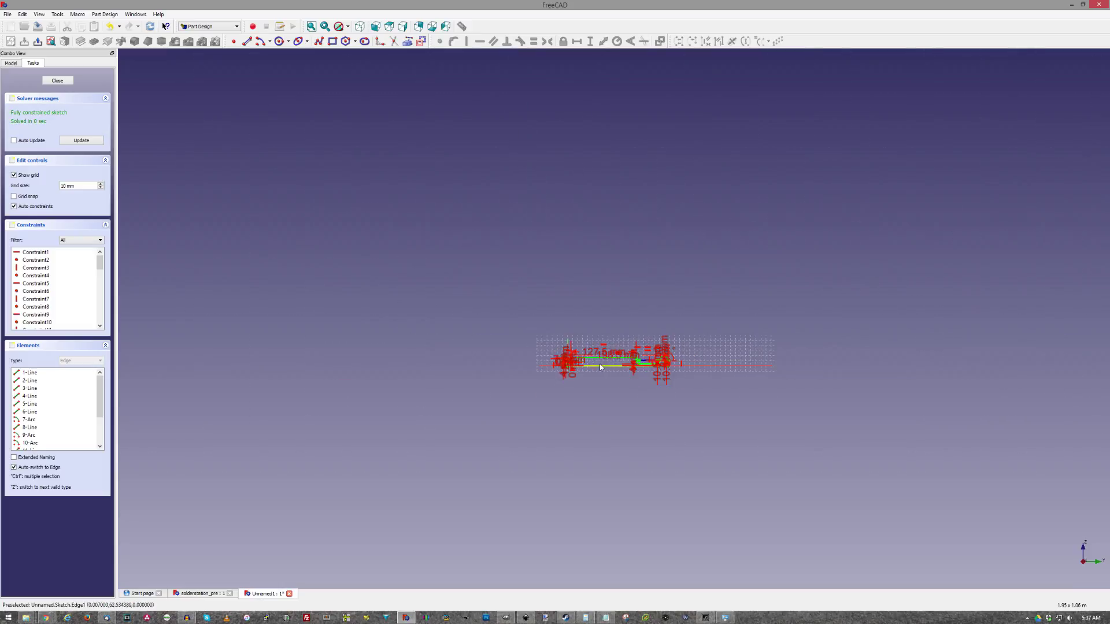
{"action": "scroll", "coordinate": [601, 366], "scroll_direction": "up", "scroll_amount": 3}
{"action": "scroll", "coordinate": [555, 352], "scroll_direction": "up", "scroll_amount": 3}
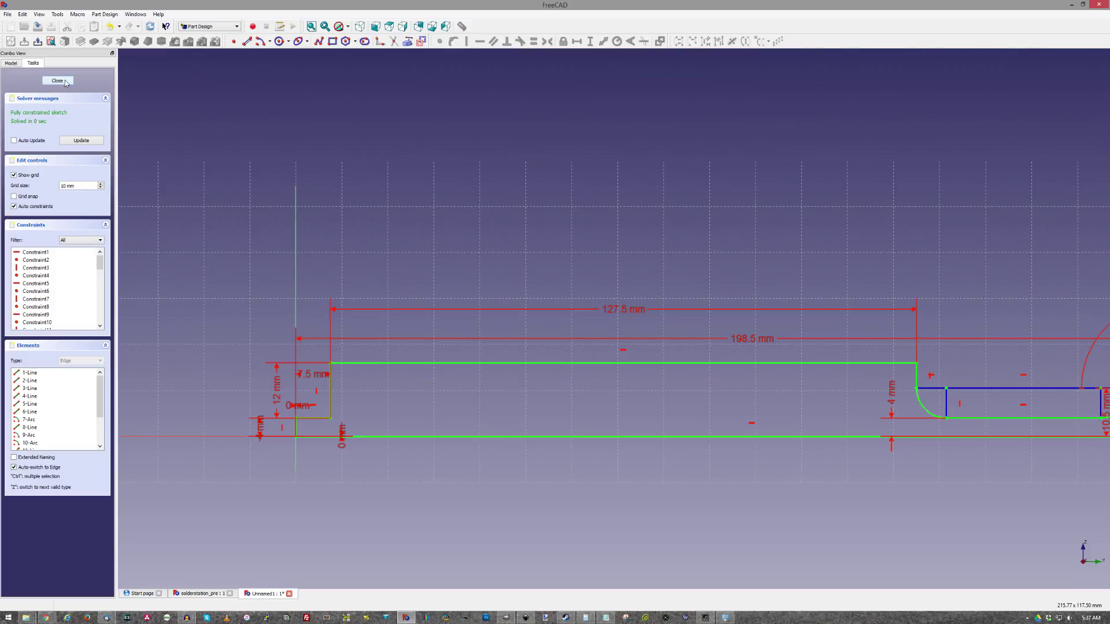
{"action": "left_click", "coordinate": [58, 81]}
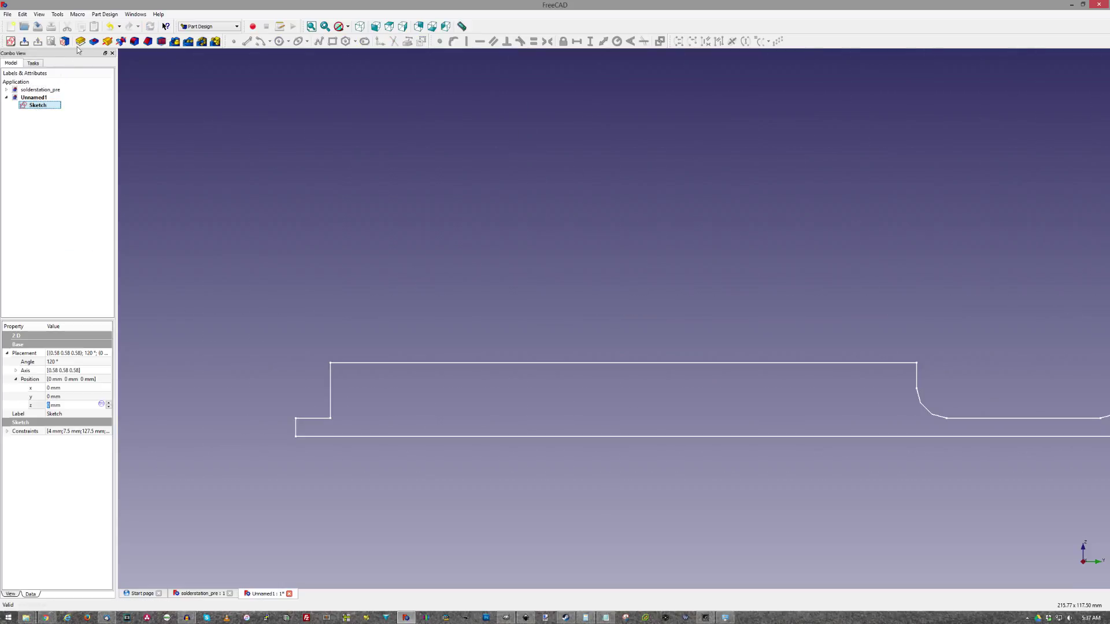
- Pad the profile sketch 135 mm into a solid and view it isometrically
{"action": "left_click", "coordinate": [81, 42]}
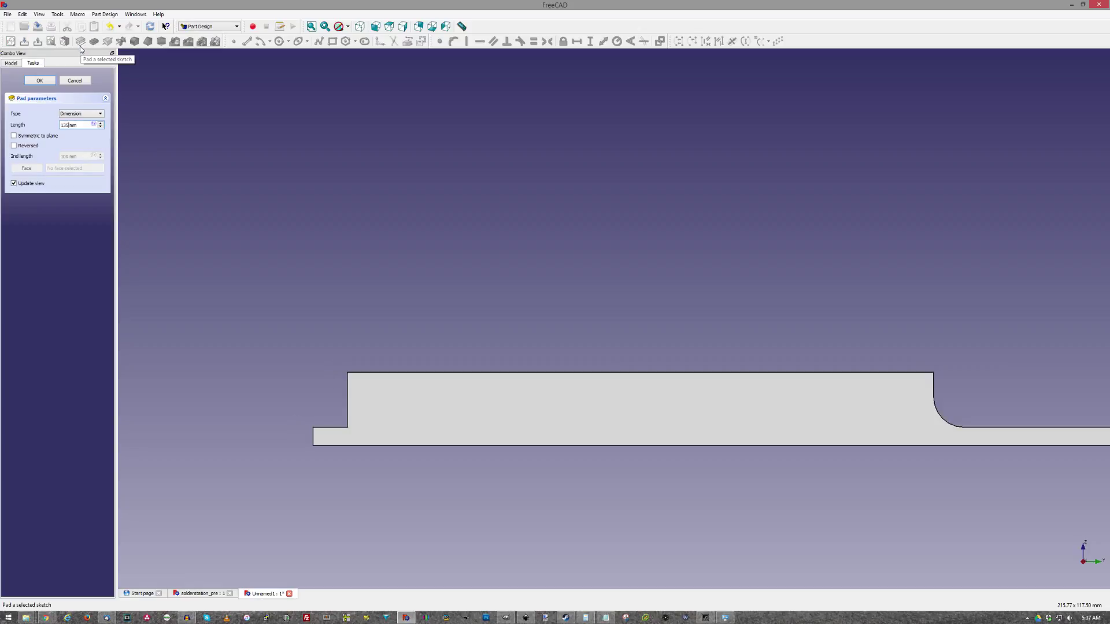
{"action": "key", "text": "Return"}
{"action": "key", "text": "0"}
{"action": "scroll", "coordinate": [712, 329], "scroll_direction": "up", "scroll_amount": 5}
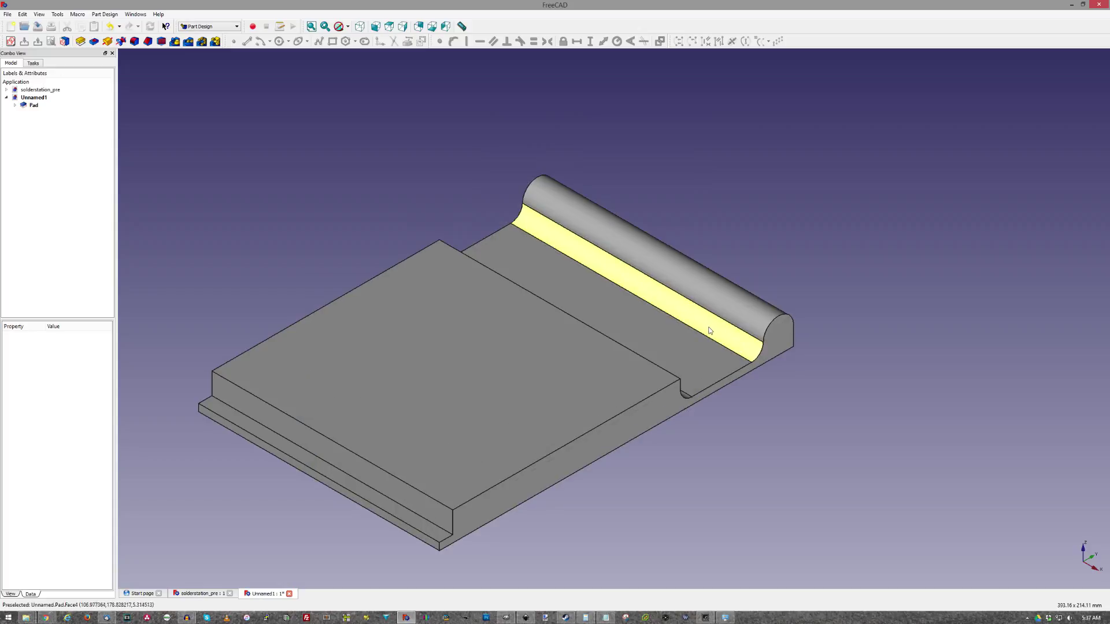
{"action": "scroll", "coordinate": [684, 362], "scroll_direction": "down", "scroll_amount": 4}
{"action": "scroll", "coordinate": [685, 362], "scroll_direction": "up", "scroll_amount": 3}
{"action": "scroll", "coordinate": [684, 362], "scroll_direction": "down", "scroll_amount": 2}
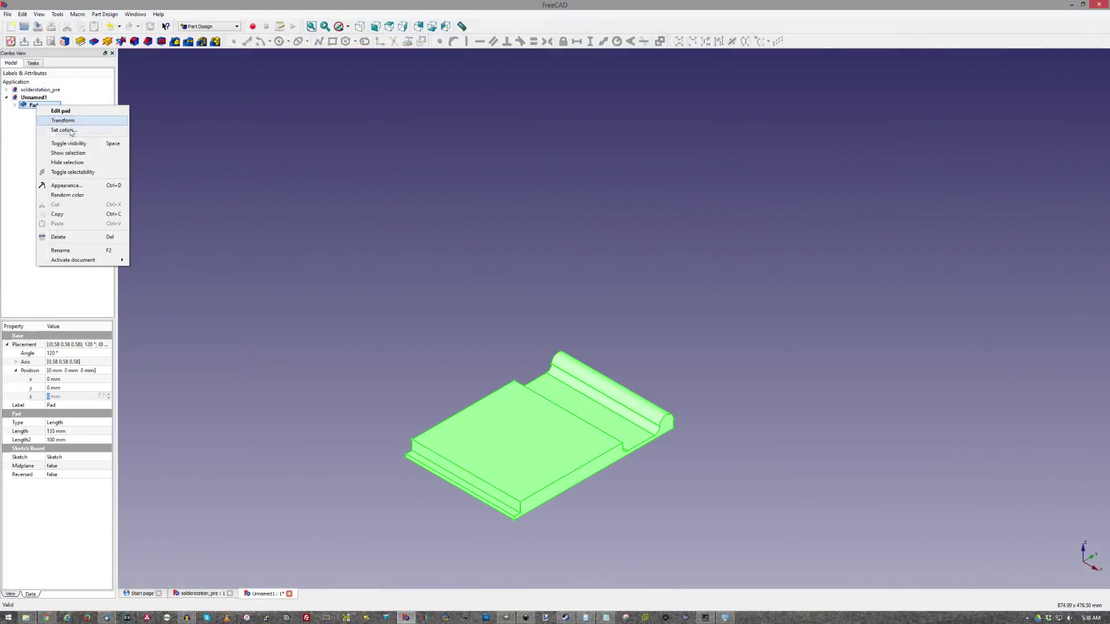
- Hide the Pad solid and, staying in Part Design, create a new sketch on the XY plane
{"action": "left_click", "coordinate": [76, 148]}
{"action": "left_click", "coordinate": [209, 26]}
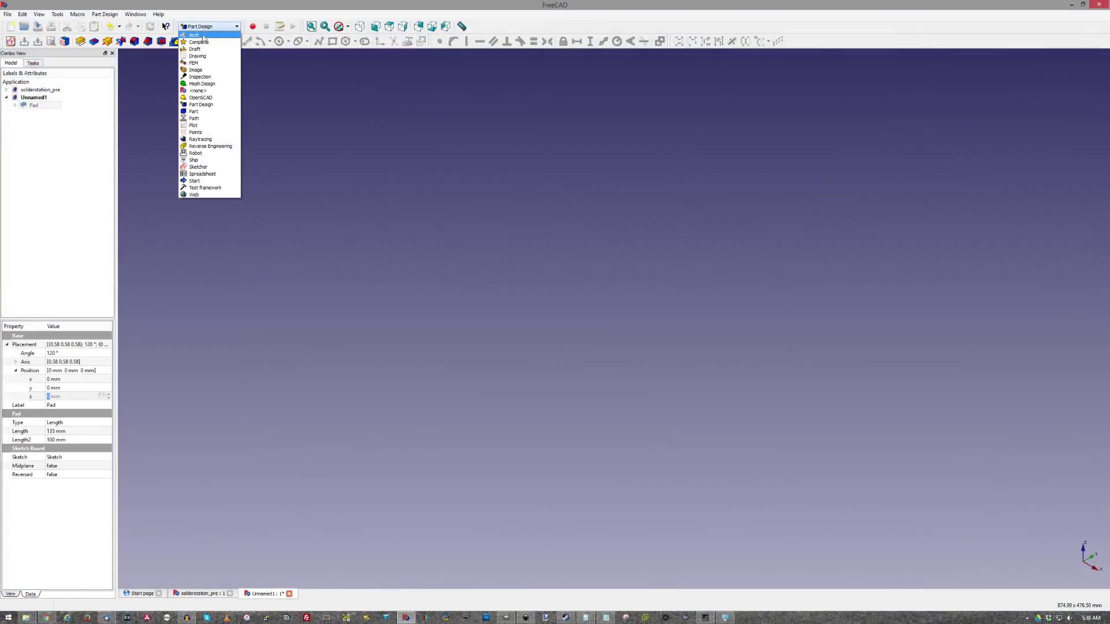
{"action": "left_click", "coordinate": [204, 4]}
{"action": "left_click", "coordinate": [11, 42]}
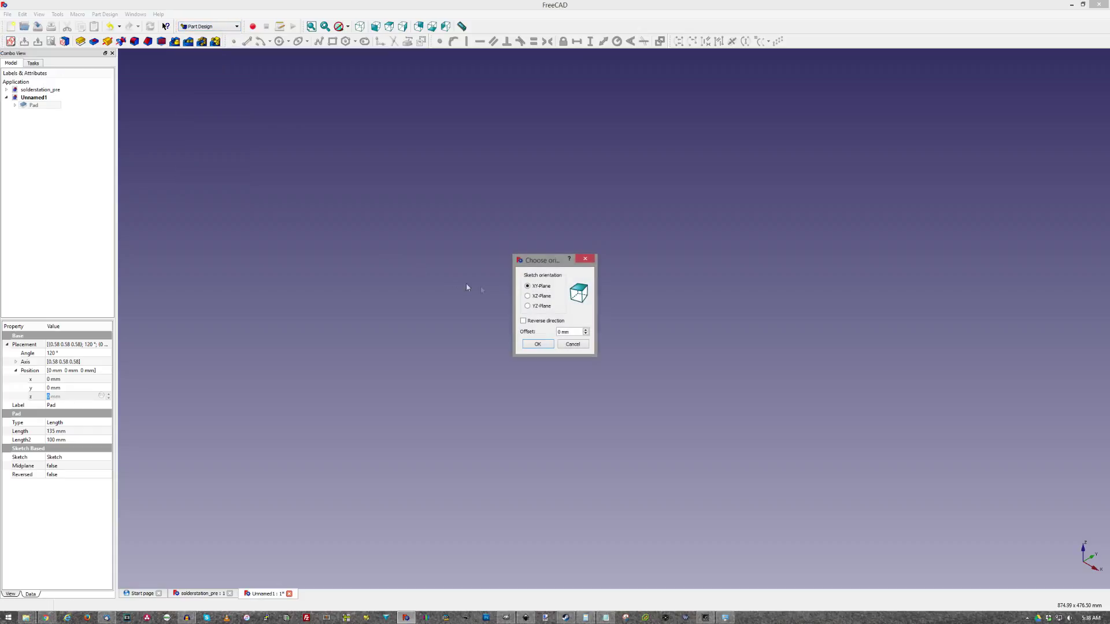
{"action": "left_click", "coordinate": [538, 345]}
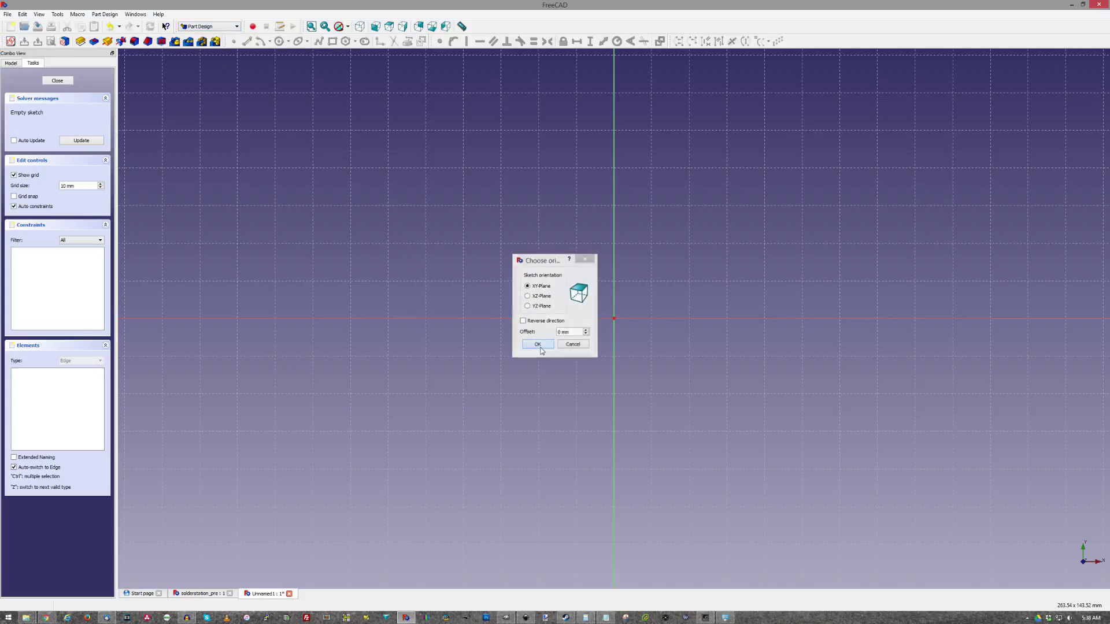
{"action": "left_click", "coordinate": [251, 40]}
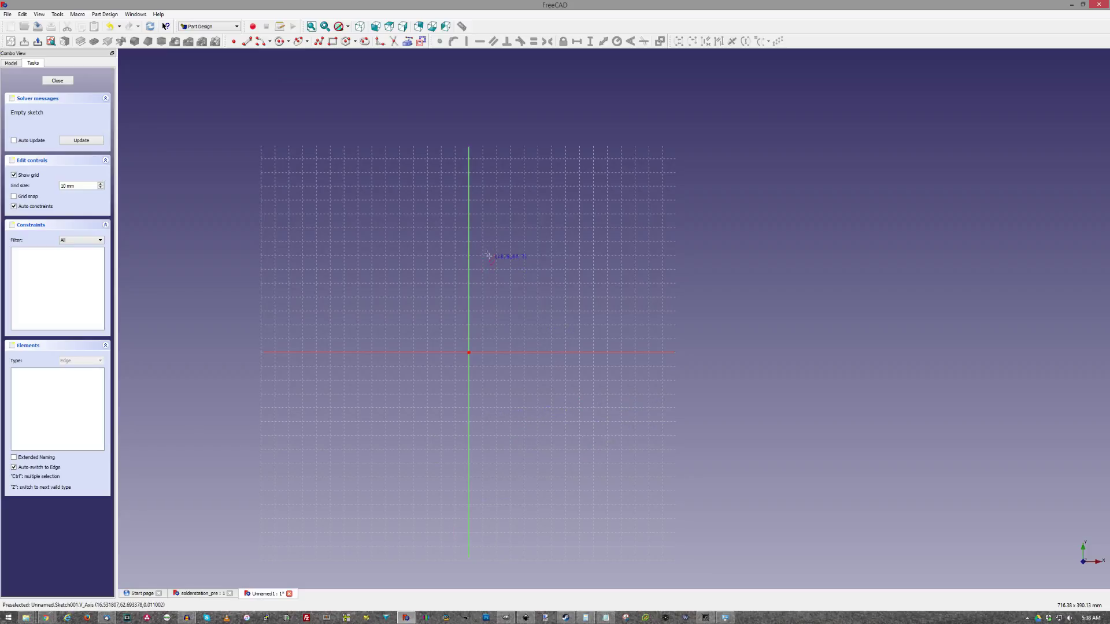
- Extend the outline along the base and up the left side, with a tangent-arc corner in the slot
{"action": "left_click", "coordinate": [484, 349]}
{"action": "left_click", "coordinate": [484, 350]}
{"action": "left_click", "coordinate": [526, 349]}
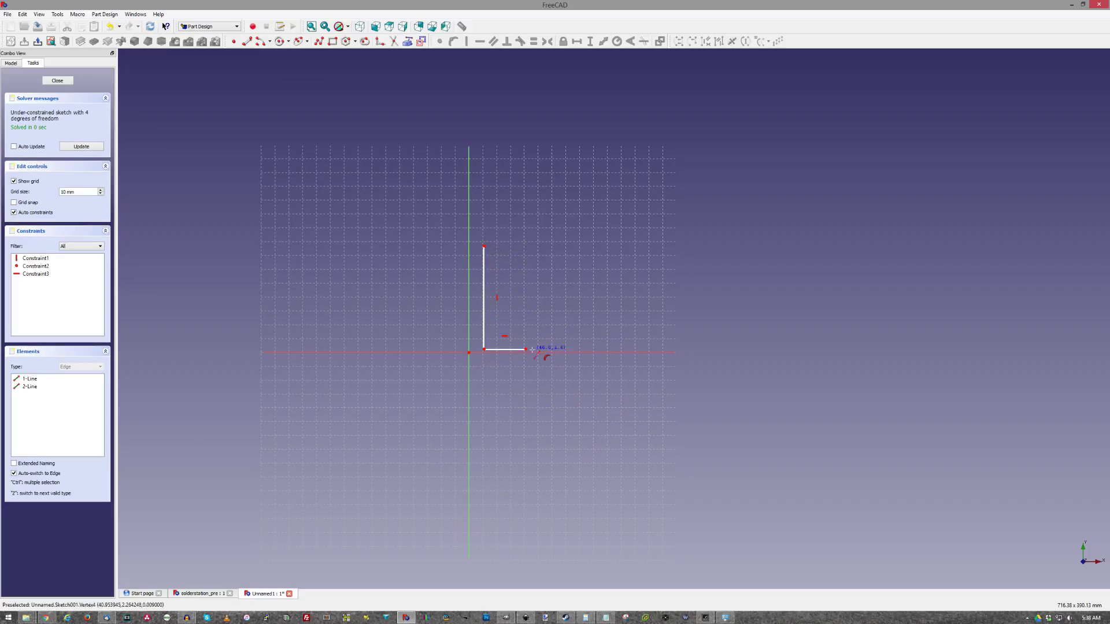
{"action": "left_click", "coordinate": [484, 247]}
{"action": "left_click", "coordinate": [503, 206]}
{"action": "left_click", "coordinate": [504, 206]}
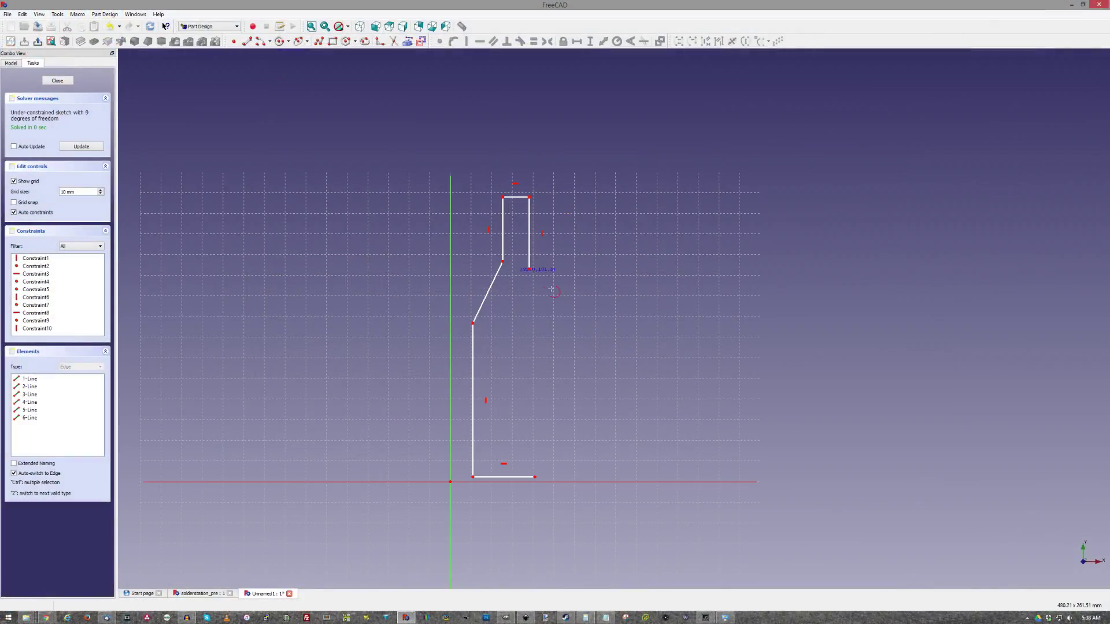
{"action": "key", "text": "m"}
{"action": "left_click", "coordinate": [539, 282]}
{"action": "left_click", "coordinate": [611, 282]}
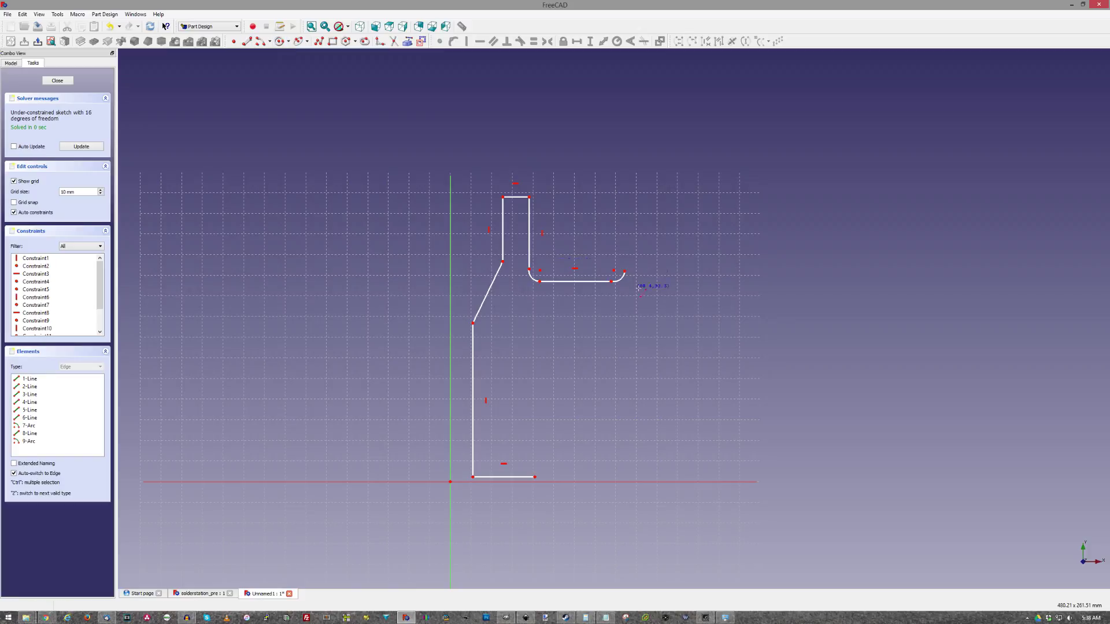
- Draw the right tab, the slanted right shoulder, the right side and the right part of the bottom edge
{"action": "left_click", "coordinate": [624, 270]}
{"action": "left_click", "coordinate": [624, 197]}
{"action": "left_click", "coordinate": [647, 198]}
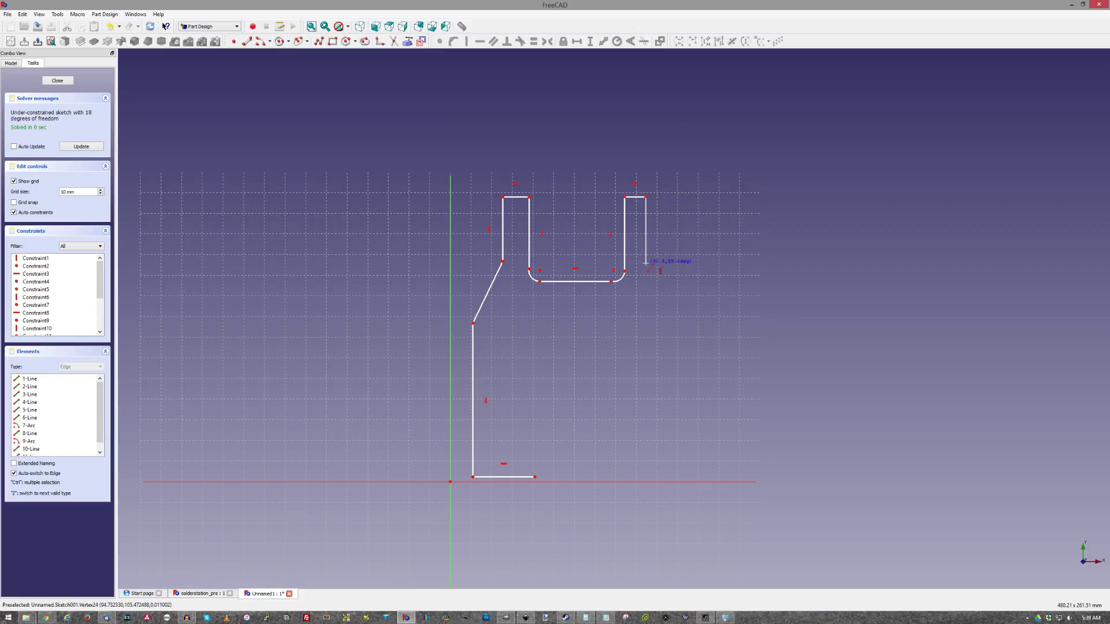
{"action": "left_click", "coordinate": [663, 322]}
{"action": "left_click", "coordinate": [663, 476]}
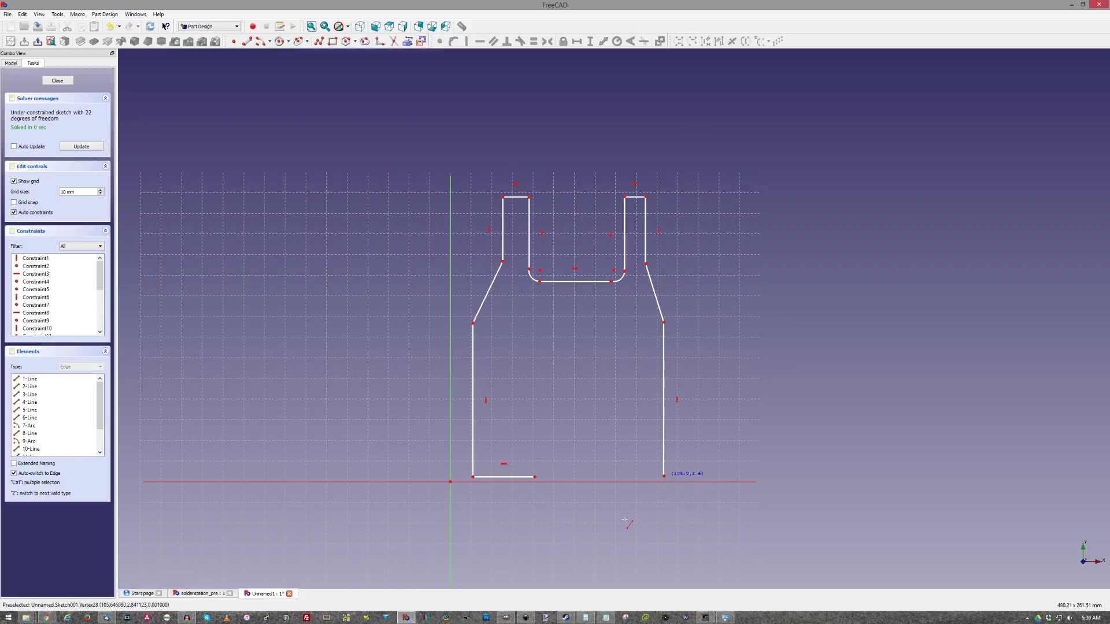
{"action": "left_click", "coordinate": [609, 476]}
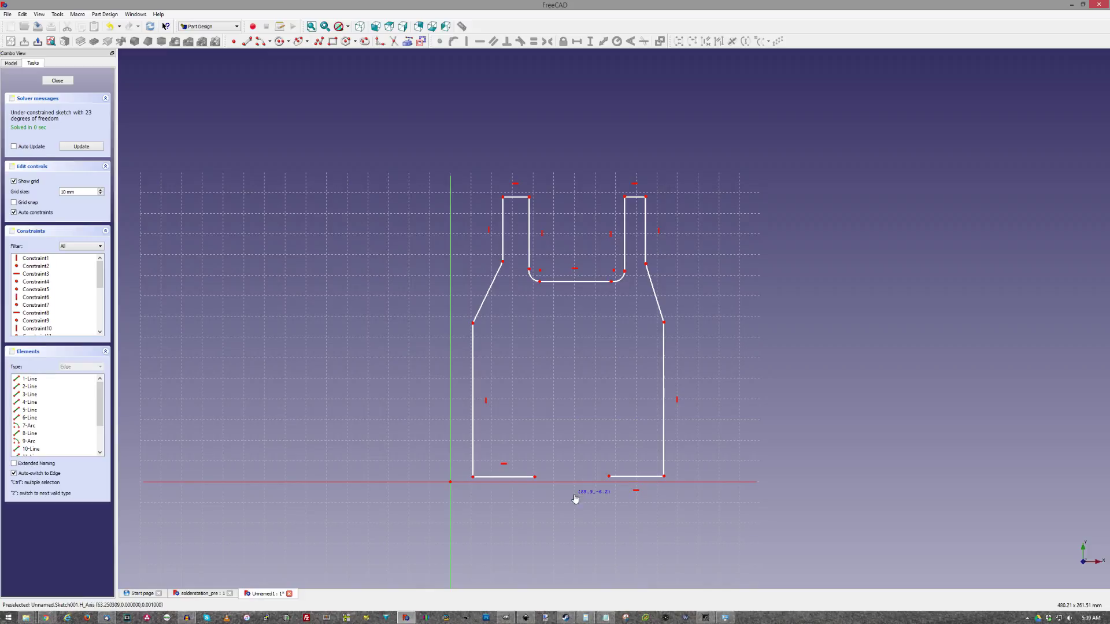
- Close the outline with a semicircular arc notch in the bottom edge and fit the sketch in view
{"action": "key", "text": "m"}
{"action": "left_click", "coordinate": [535, 479]}
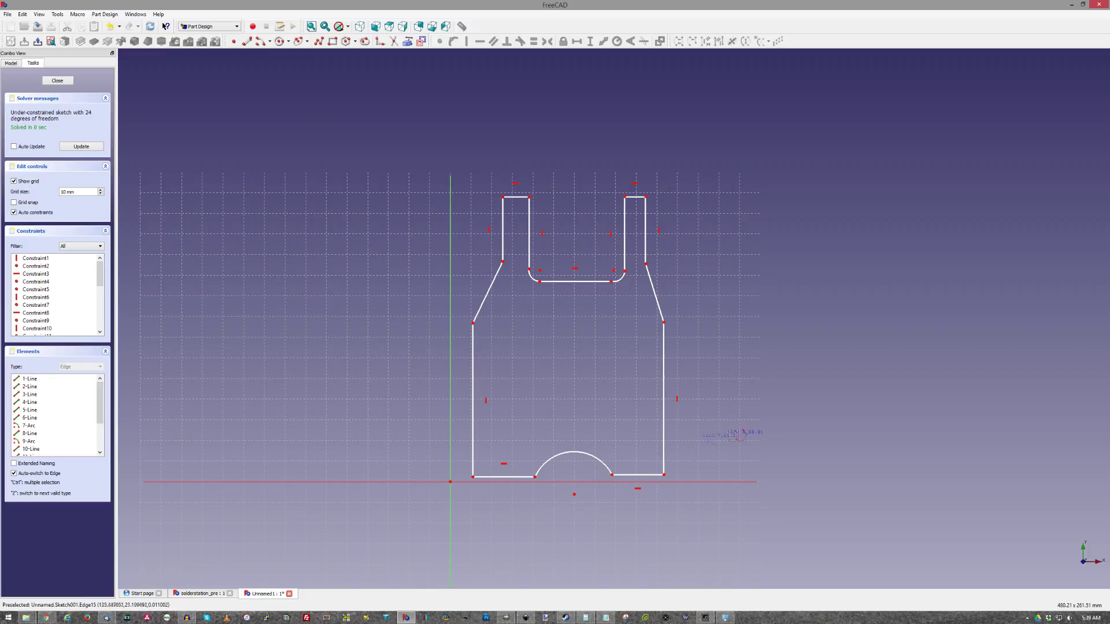
{"action": "key", "text": "v"}
{"action": "key", "text": "f"}
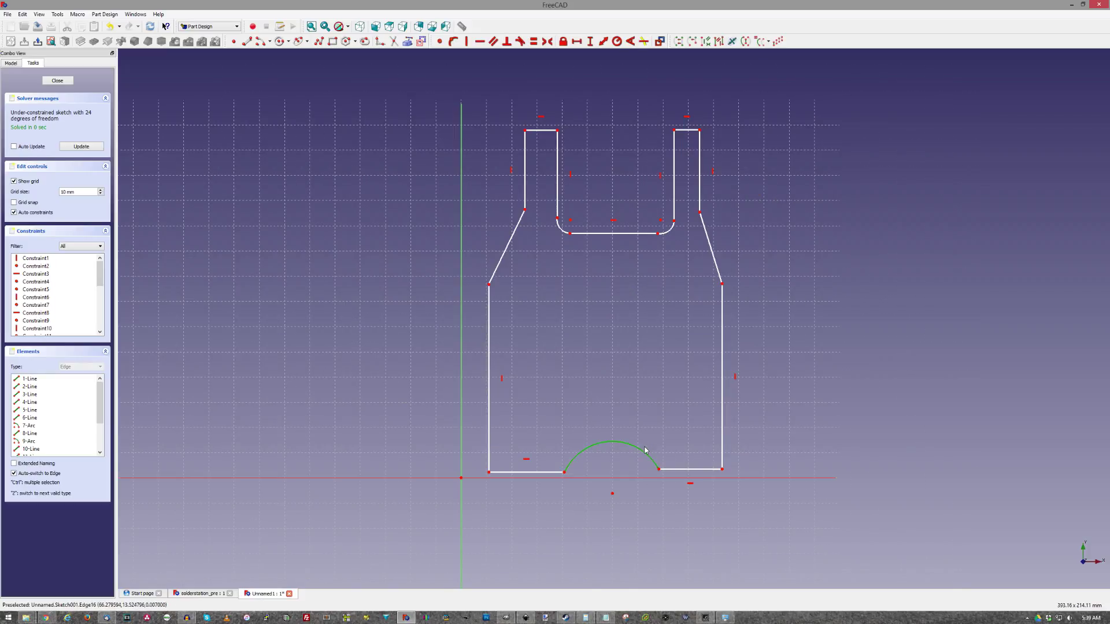
- Give the bottom notch arc a 20 mm radius with its centre below the base line
{"action": "left_click", "coordinate": [617, 42]}
{"action": "key", "text": "Return"}
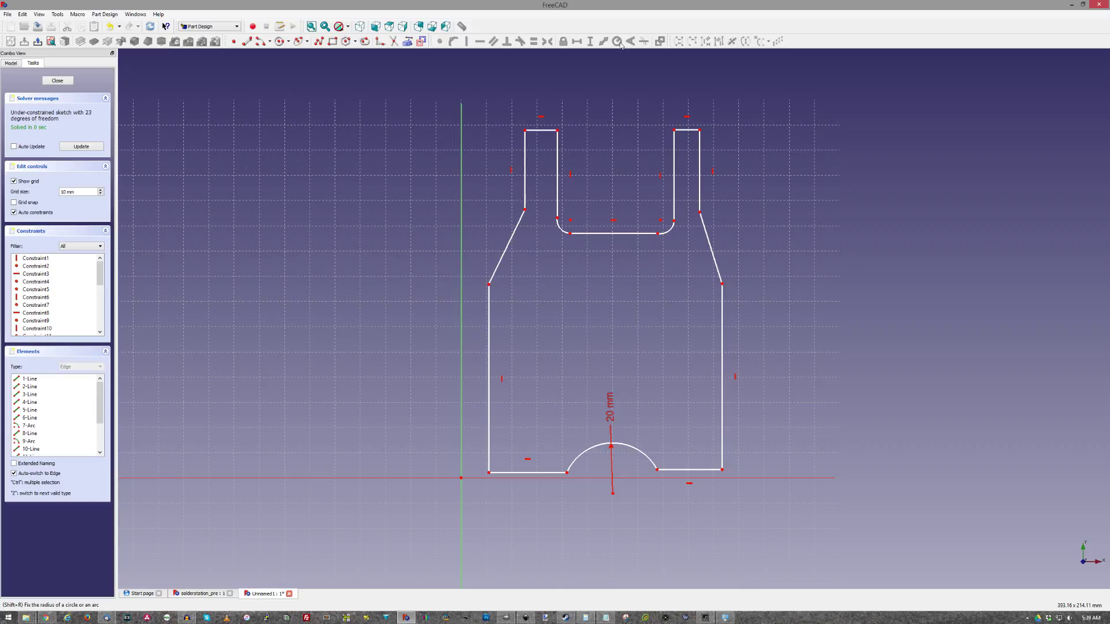
{"action": "mouse_move", "coordinate": [613, 493]}
{"action": "left_mouse_down"}
{"action": "mouse_move", "coordinate": [602, 518]}
{"action": "mouse_move", "coordinate": [609, 508]}
{"action": "left_mouse_up"}
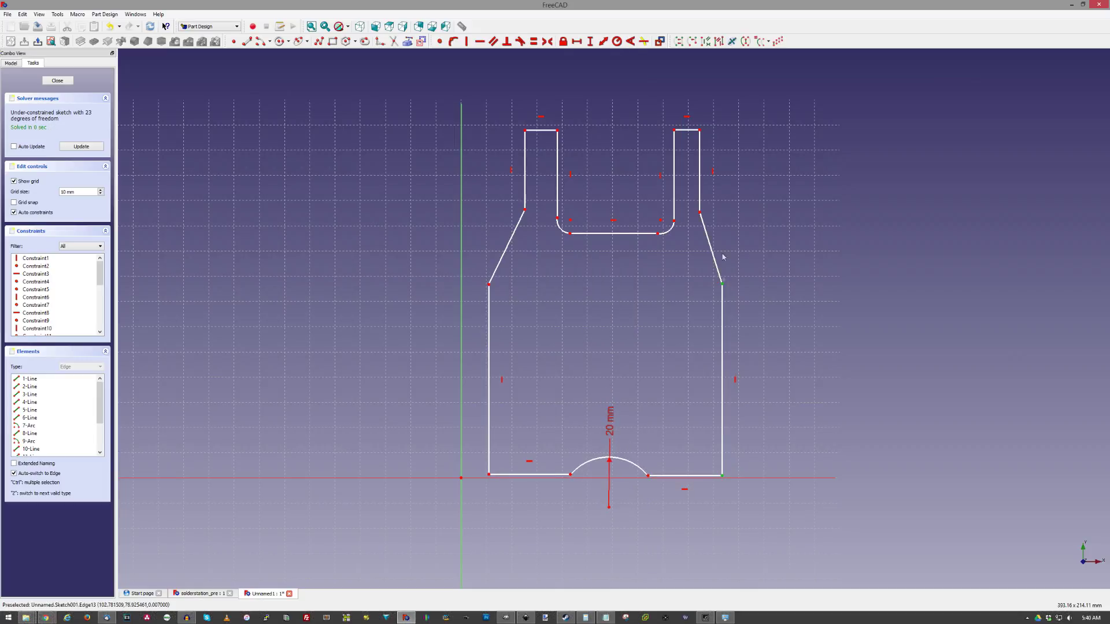
- Constrain the right side height to 135 mm and the left side height to 150 mm
{"action": "left_click", "coordinate": [591, 42]}
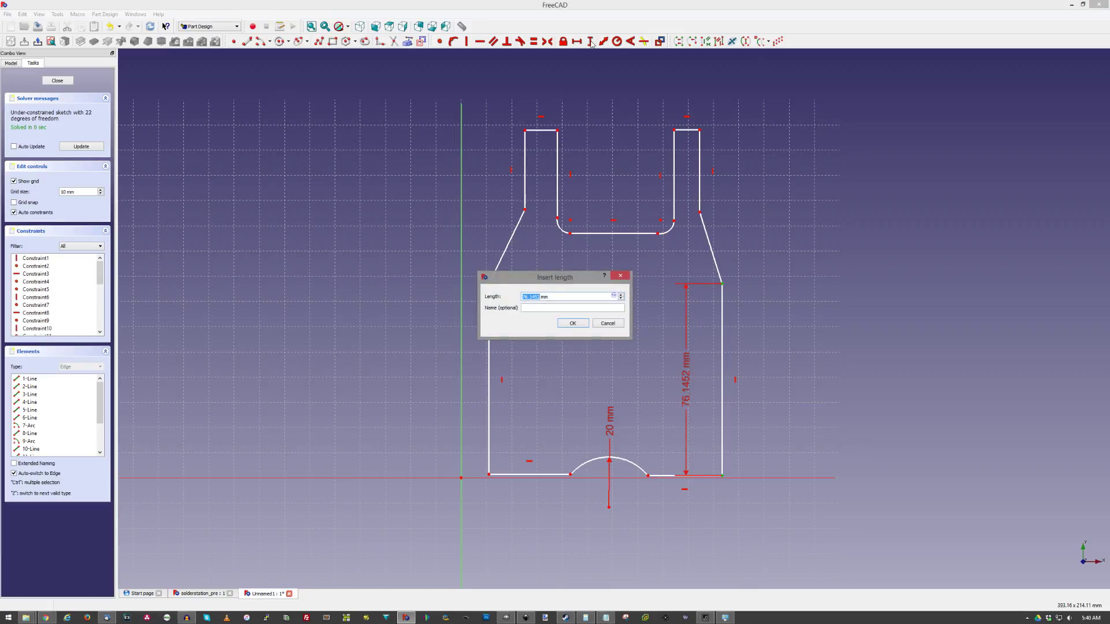
{"action": "type", "text": "135"}
{"action": "key", "text": "Return"}
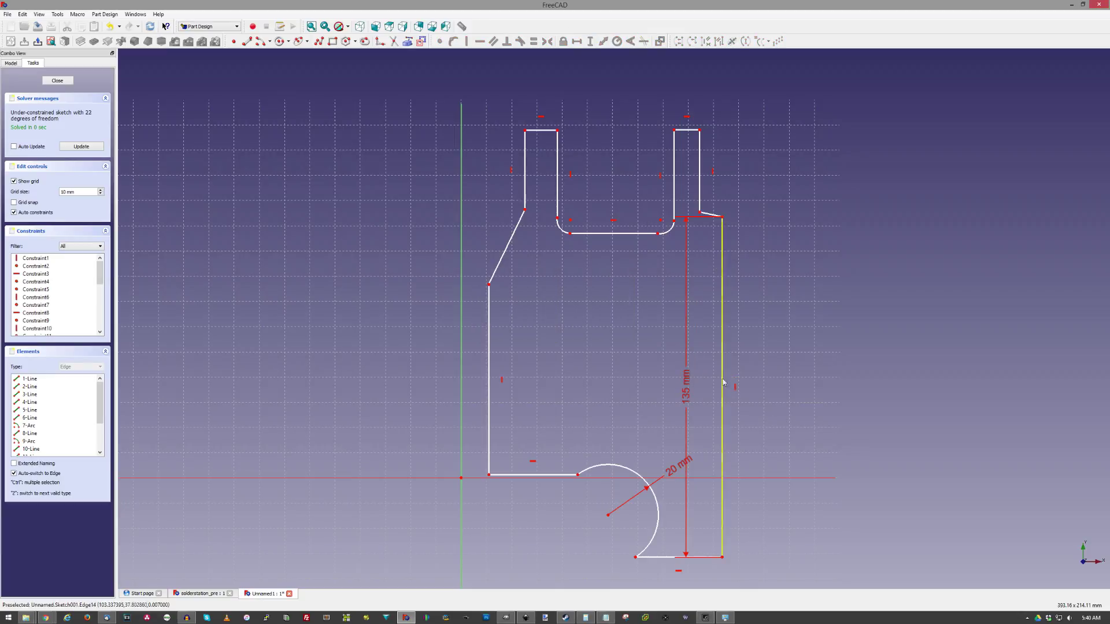
{"action": "scroll", "coordinate": [726, 384], "scroll_direction": "up", "scroll_amount": 3}
{"action": "mouse_move", "coordinate": [670, 423]}
{"action": "left_mouse_down"}
{"action": "mouse_move", "coordinate": [673, 412]}
{"action": "mouse_move", "coordinate": [647, 414]}
{"action": "left_mouse_up"}
{"action": "scroll", "coordinate": [809, 231], "scroll_direction": "down", "scroll_amount": 2}
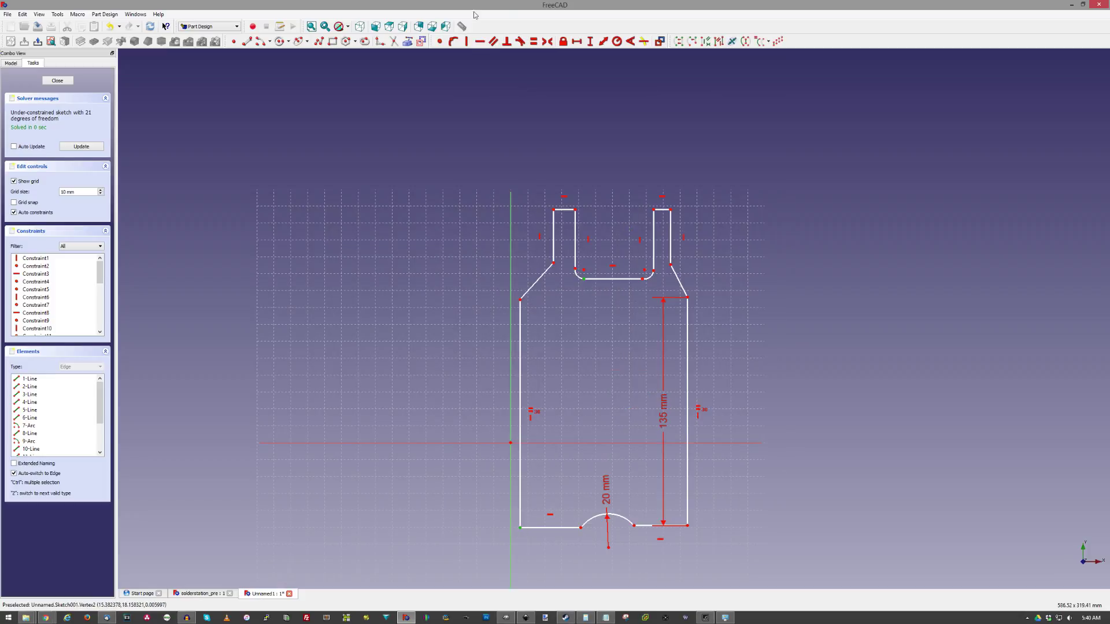
{"action": "left_click", "coordinate": [589, 43]}
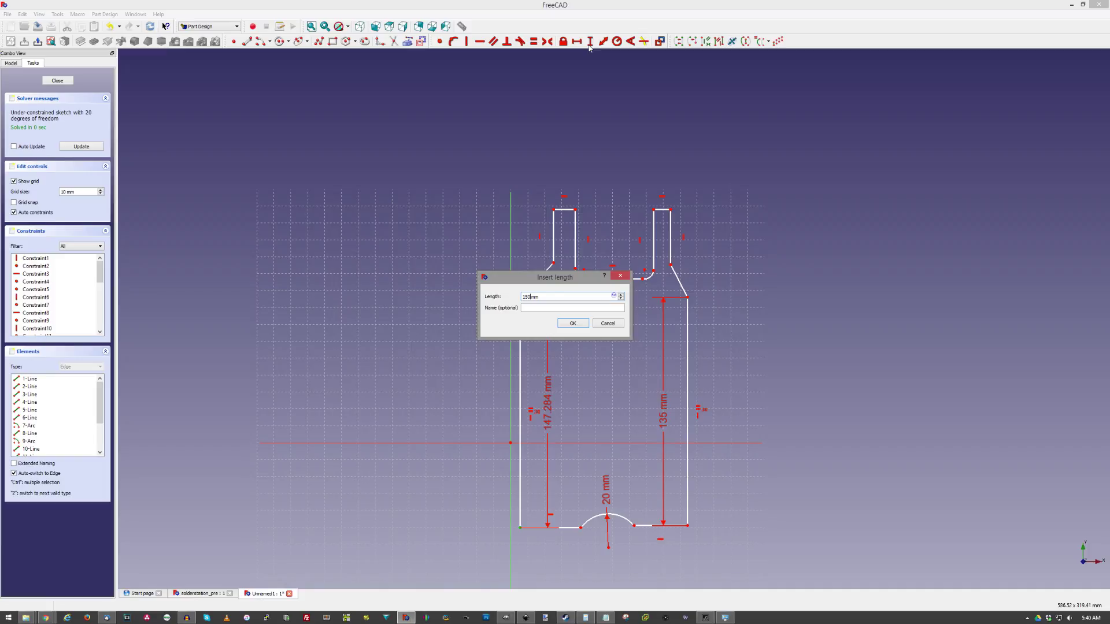
{"action": "key", "text": "Return"}
{"action": "middle_click_drag", "start_coordinate": [607, 555], "coordinate": [554, 513]}
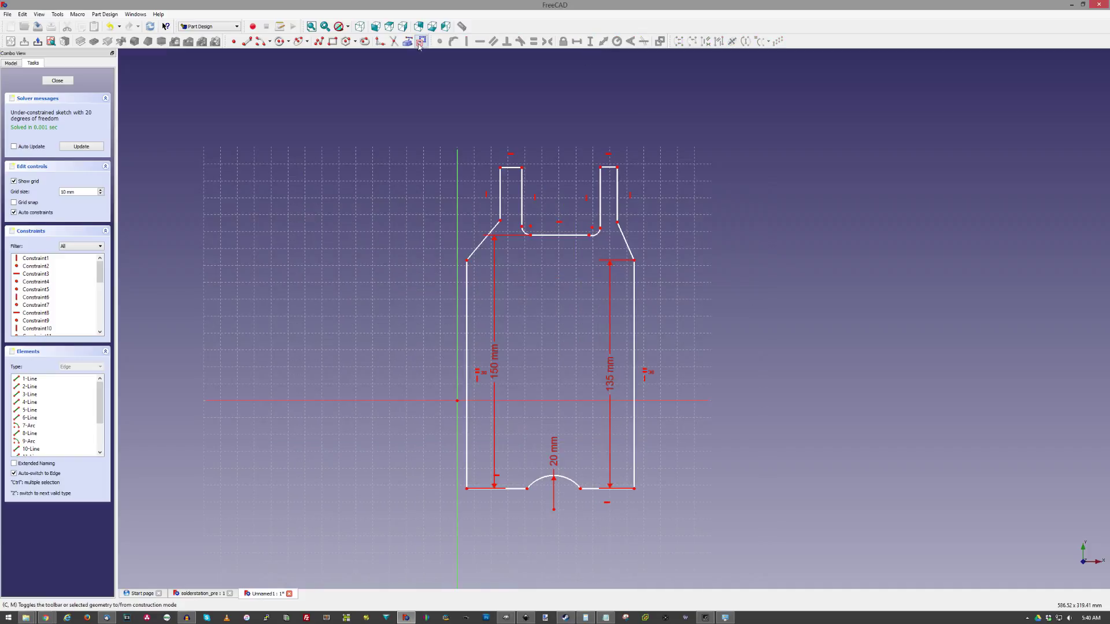
- Draw a straight line between the notch arc's endpoints to close its base
{"action": "left_click", "coordinate": [527, 488]}
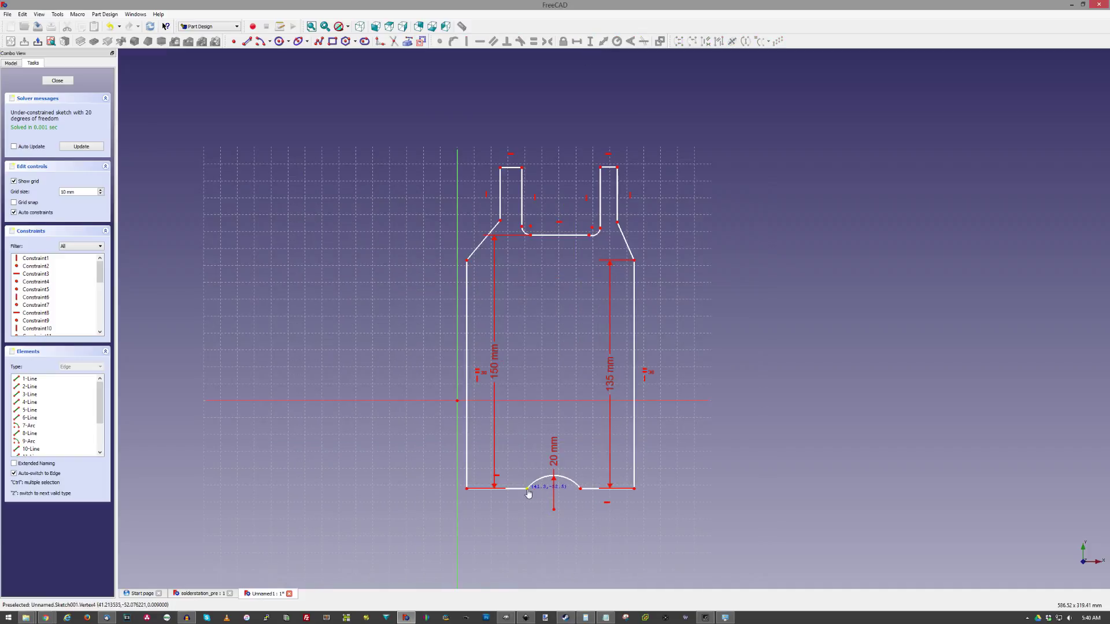
{"action": "left_click", "coordinate": [581, 489]}
{"action": "scroll", "coordinate": [515, 216], "scroll_direction": "up", "scroll_amount": 5}
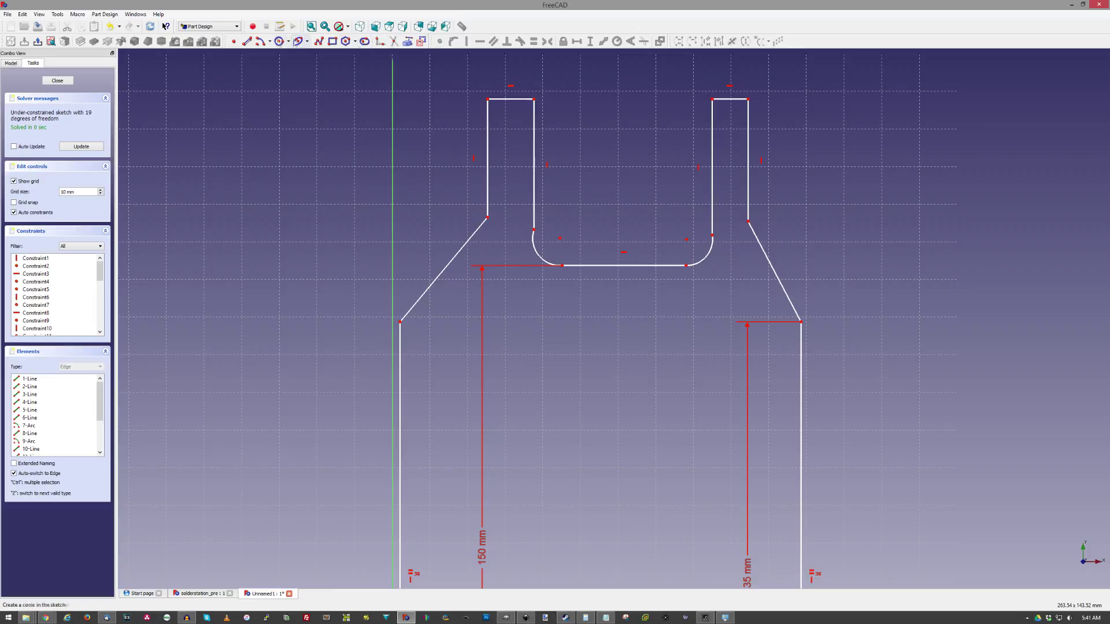
- Draw a horizontal line across the slot bottom from the left inner corner arc
{"action": "left_click", "coordinate": [544, 232]}
{"action": "left_click", "coordinate": [559, 238]}
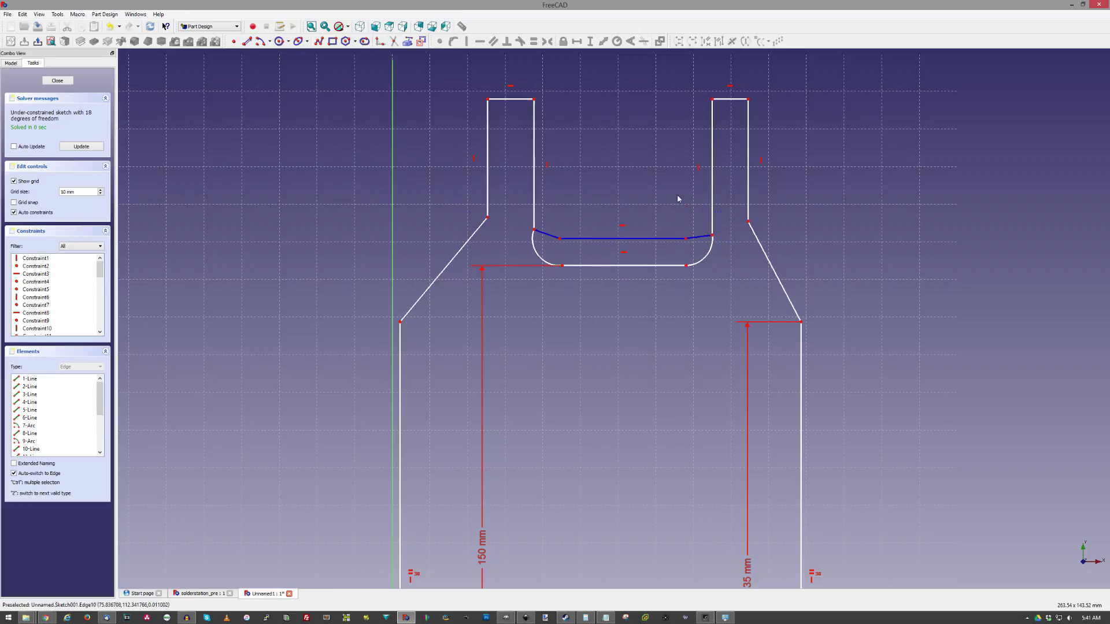
{"action": "key", "text": "h"}
{"action": "scroll", "coordinate": [590, 269], "scroll_direction": "down", "scroll_amount": 1}
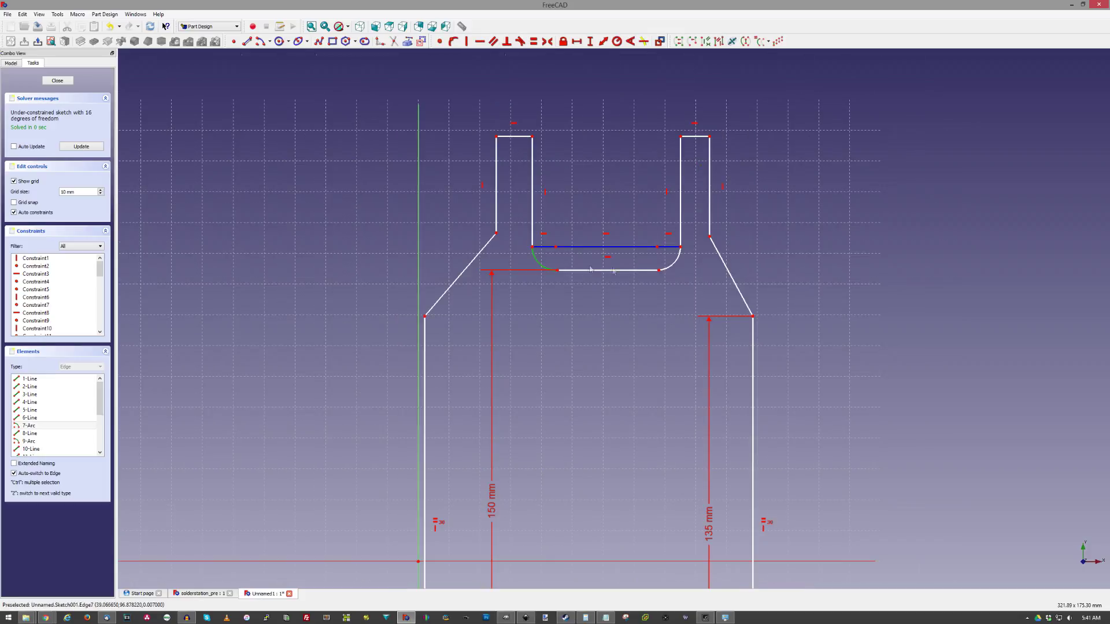
- Give both inner corner arcs a shared 10 mm radius and add a vertical line in the slot
{"action": "left_click", "coordinate": [672, 268]}
{"action": "left_click", "coordinate": [617, 42]}
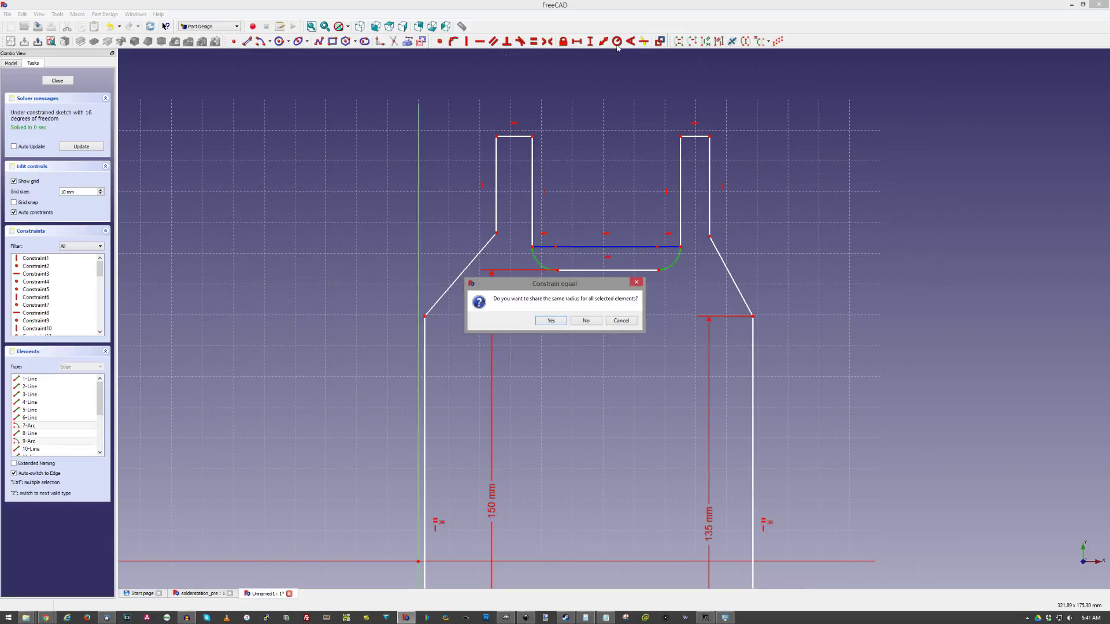
{"action": "left_click", "coordinate": [562, 322]}
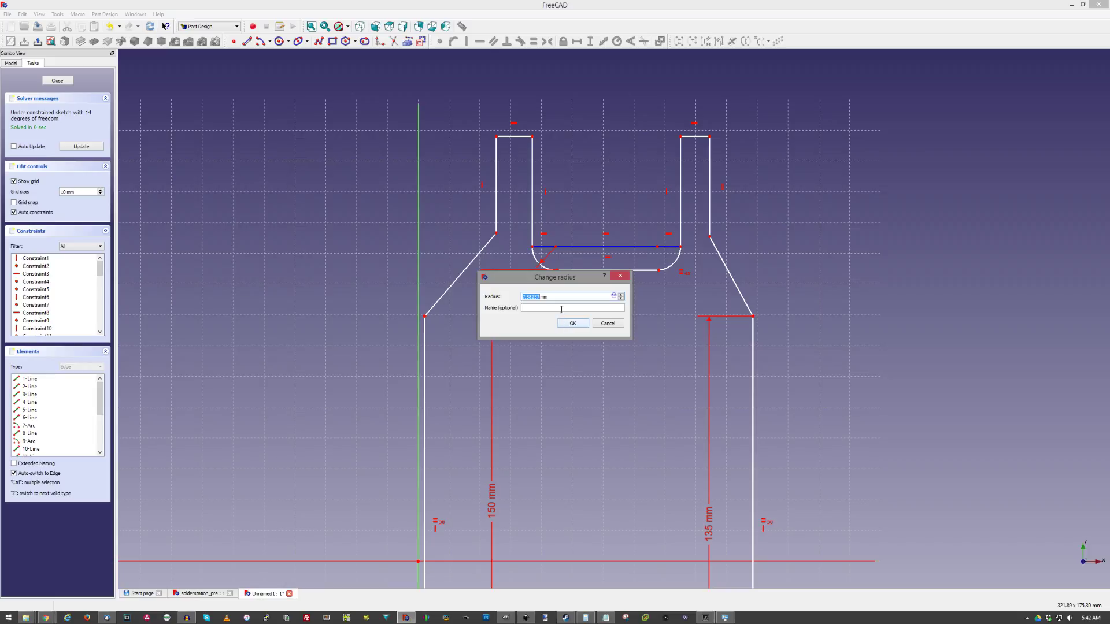
{"action": "type", "text": "10"}
{"action": "key", "text": "Return"}
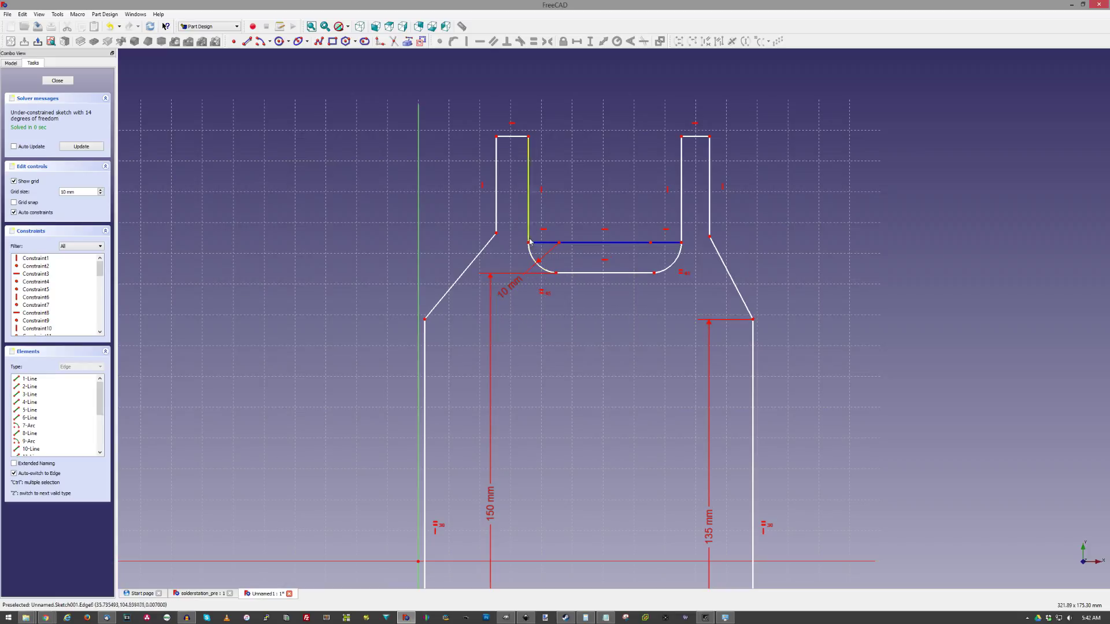
{"action": "scroll", "coordinate": [704, 334], "scroll_direction": "up", "scroll_amount": 2}
{"action": "left_click", "coordinate": [665, 371]}
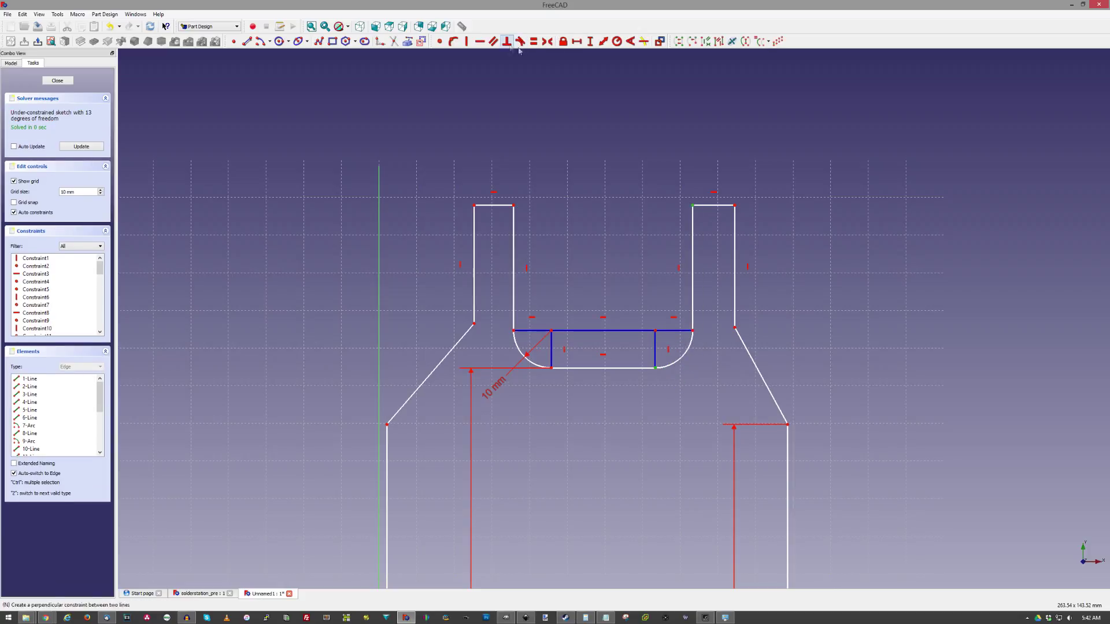
- Set the slot depth to 48.5 mm, draw the slot top line, and make the left tab 12 mm wide
{"action": "left_click", "coordinate": [590, 41]}
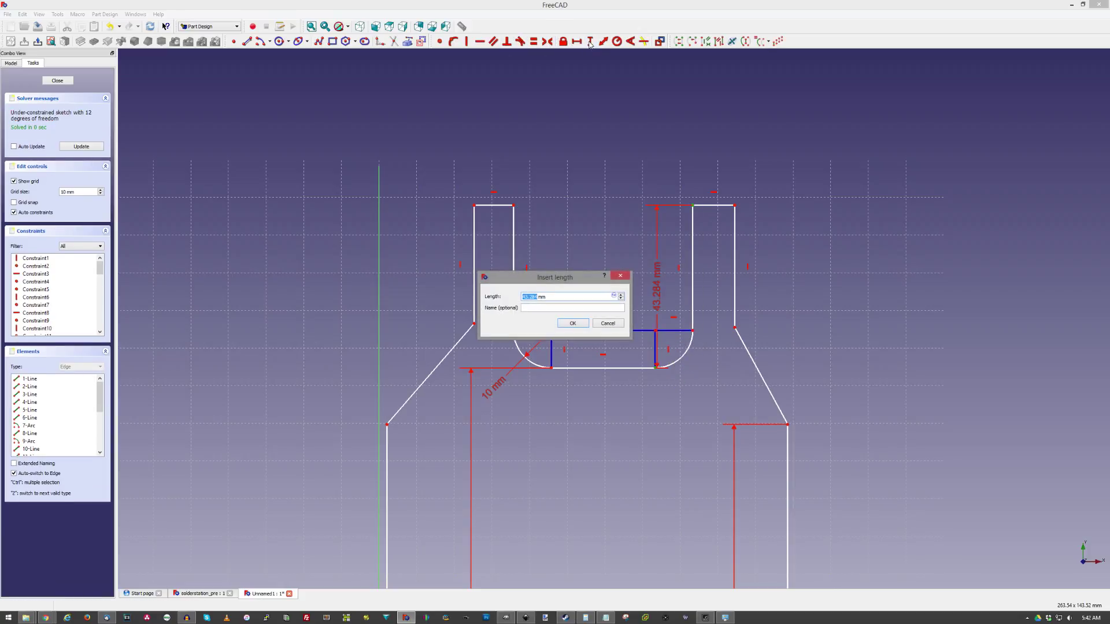
{"action": "key", "text": "Return"}
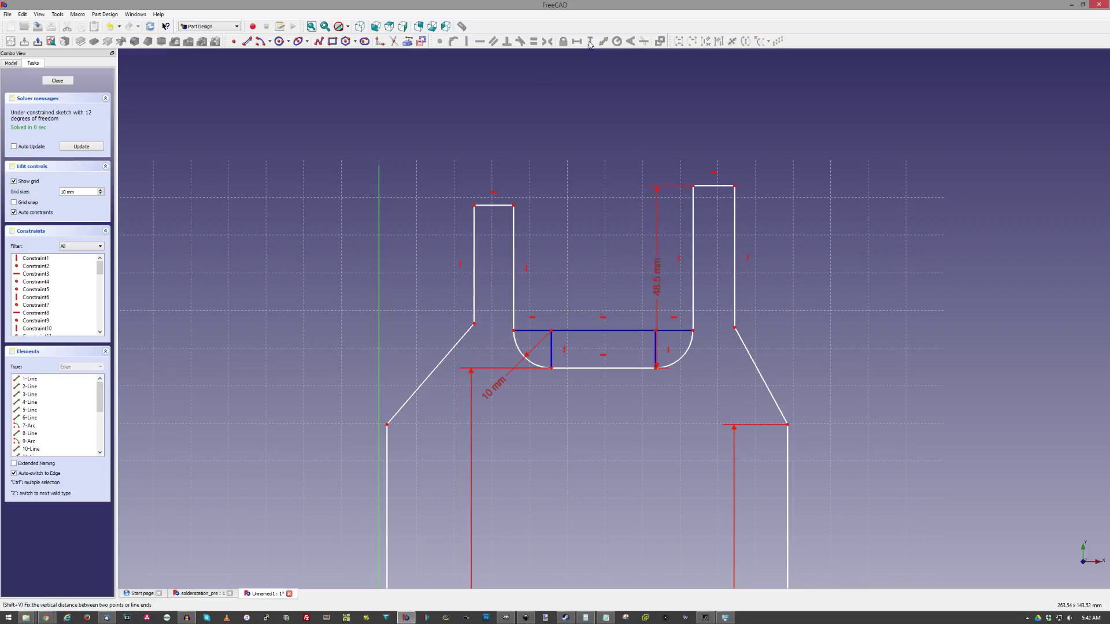
{"action": "left_click", "coordinate": [514, 191]}
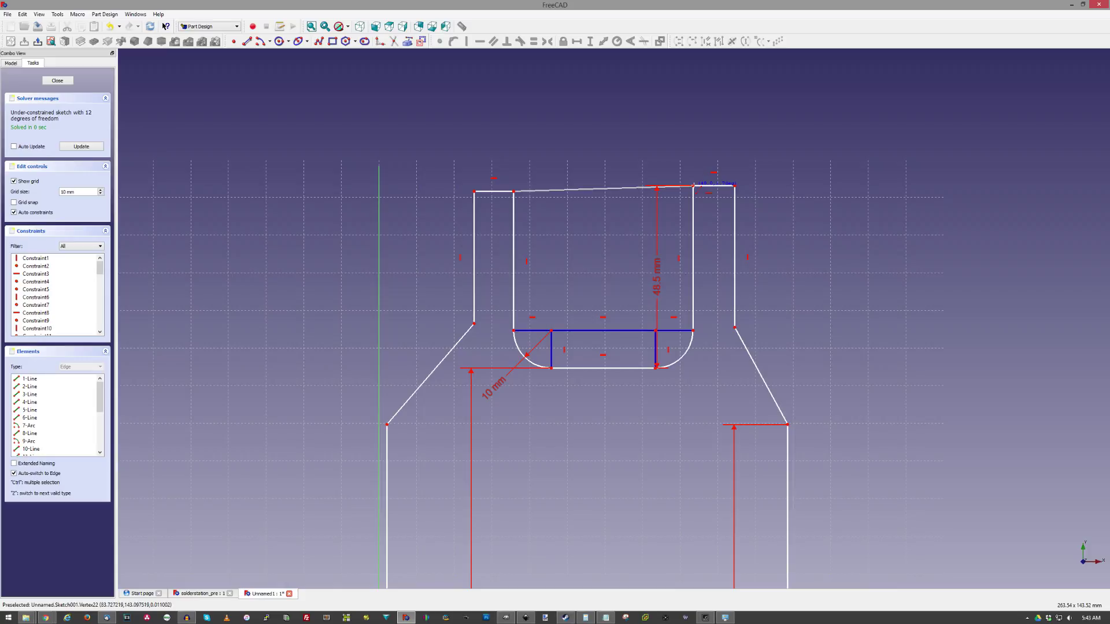
{"action": "left_click", "coordinate": [693, 186]}
{"action": "left_click", "coordinate": [494, 191]}
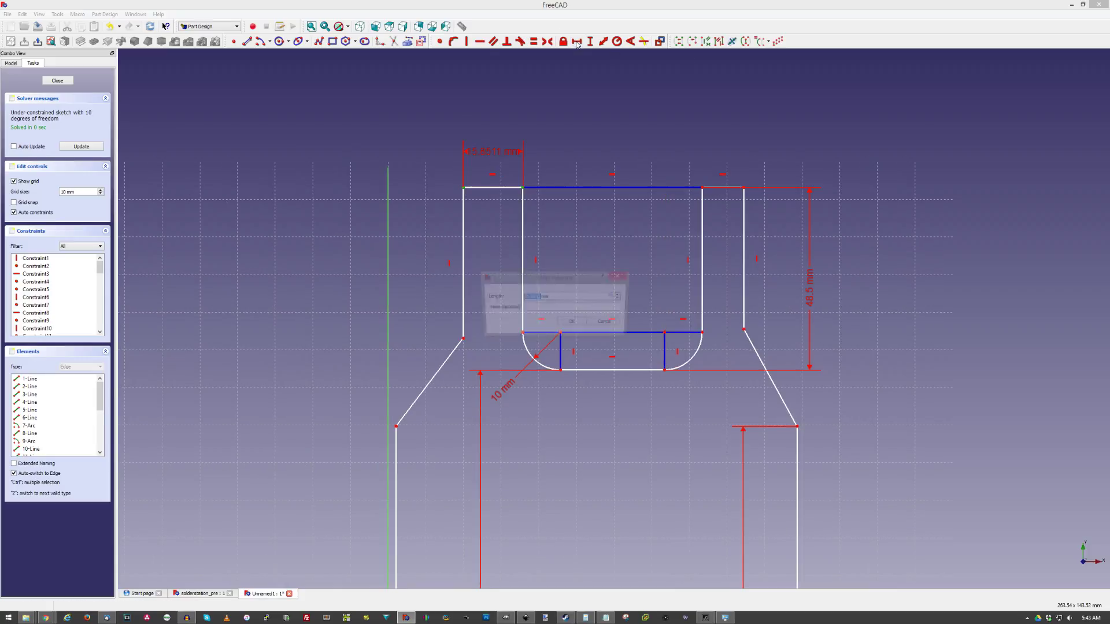
{"action": "key", "text": "shift+h"}
{"action": "key", "text": "Return"}
- Set the right tab height to 23.5 mm and make the left tab side equal to it
{"action": "middle_click_drag", "start_coordinate": [763, 192], "coordinate": [732, 77]}
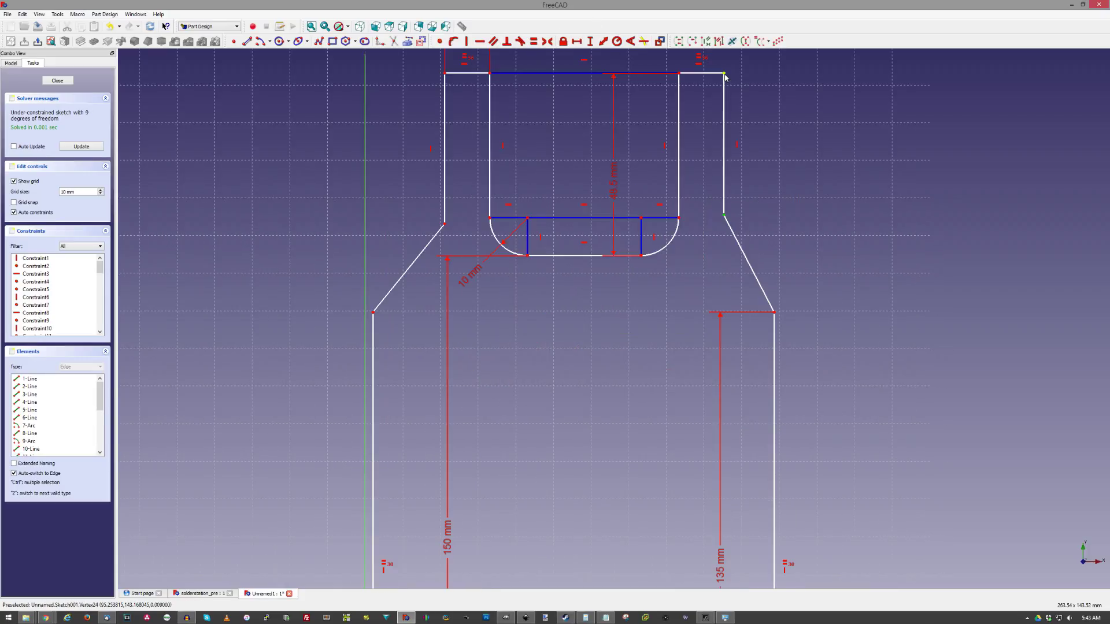
{"action": "left_click", "coordinate": [588, 43]}
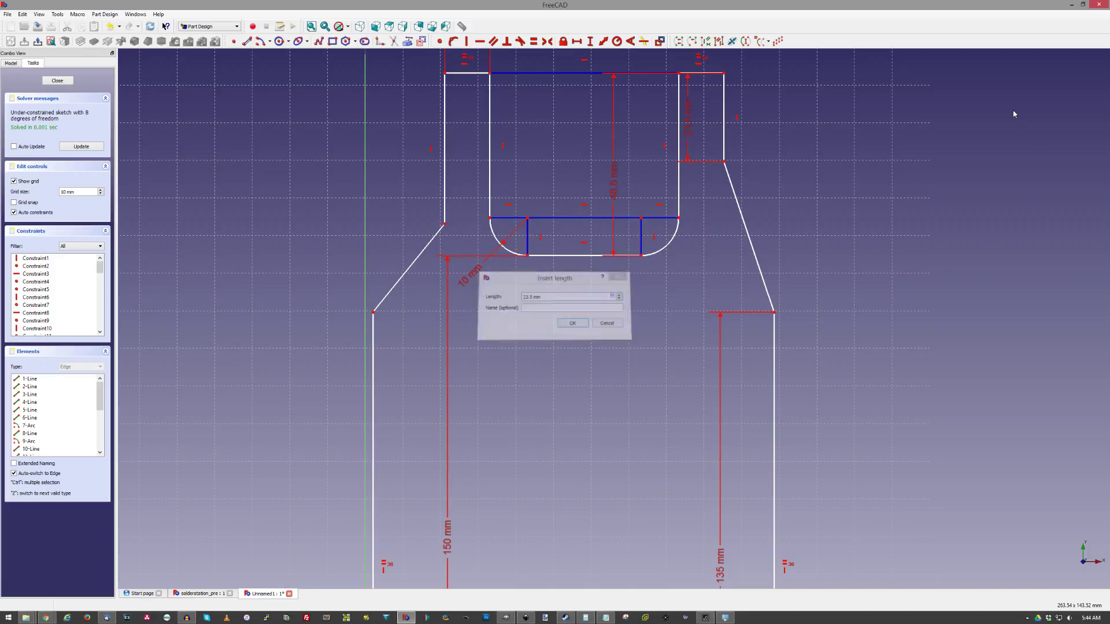
{"action": "key", "text": "Return"}
{"action": "left_click", "coordinate": [445, 125]}
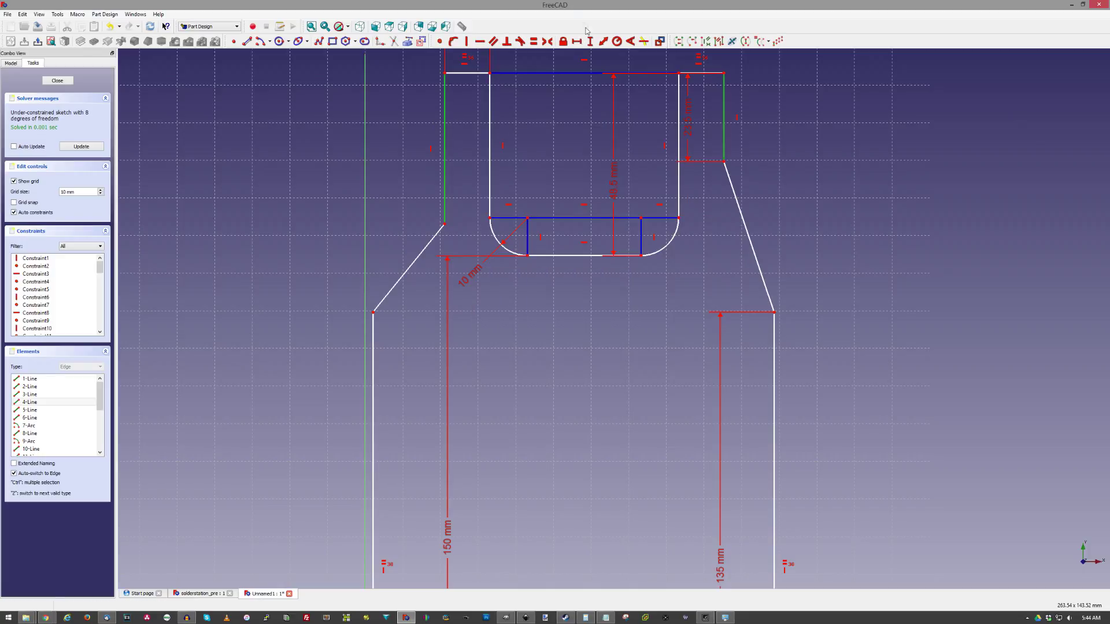
{"action": "left_click", "coordinate": [533, 41]}
- Dimension the top width to 90 mm and the overall base width to 135 mm
{"action": "scroll", "coordinate": [542, 51], "scroll_direction": "up", "scroll_amount": 2}
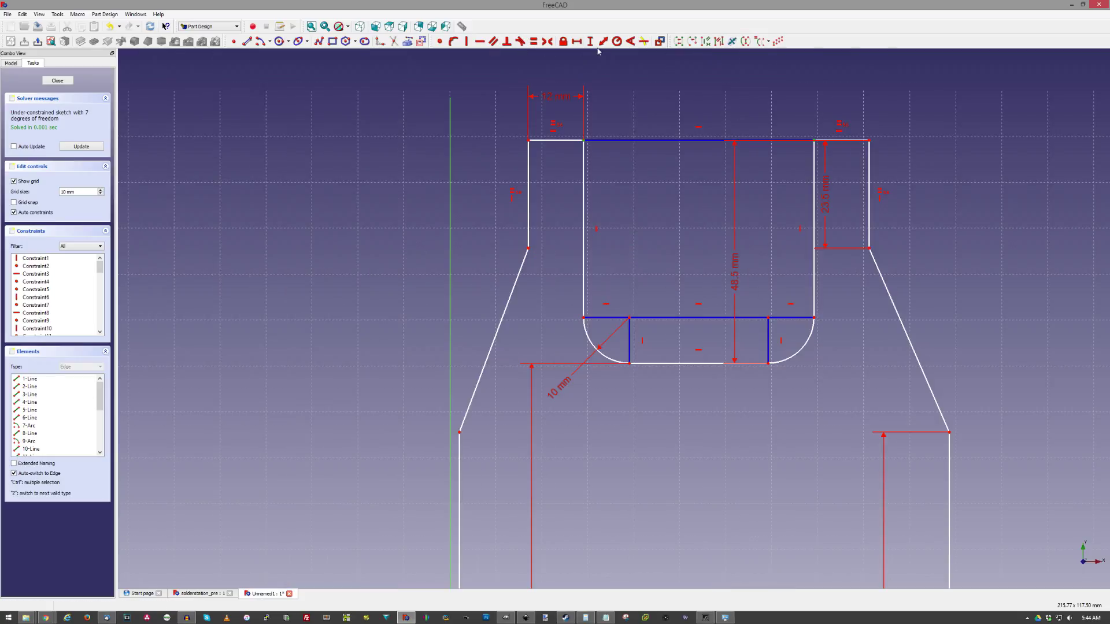
{"action": "left_click", "coordinate": [576, 41]}
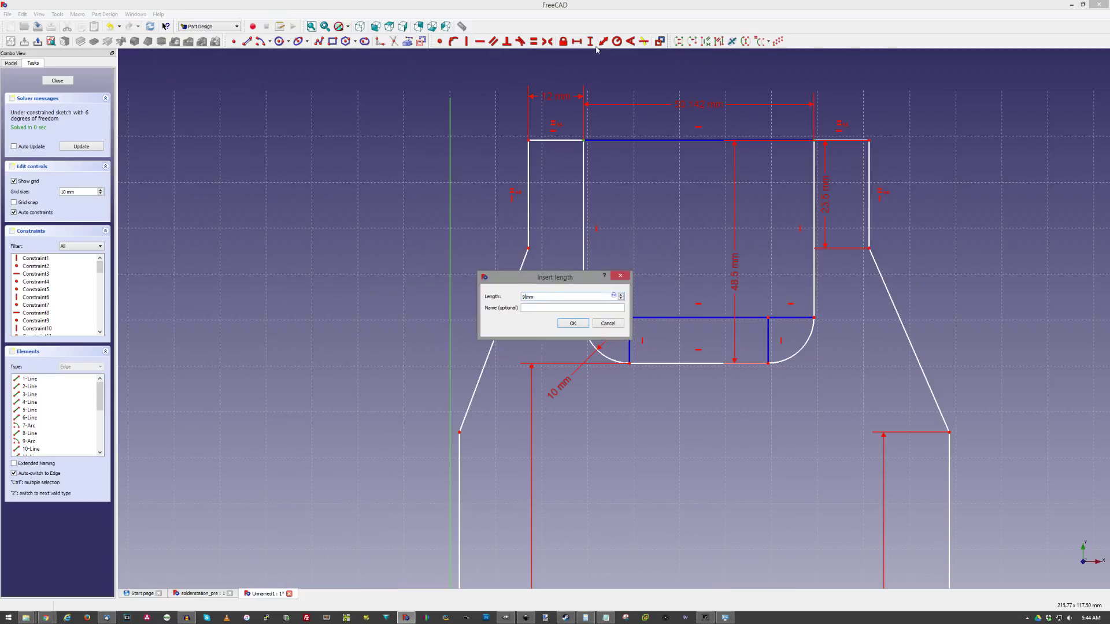
{"action": "type", "text": "0"}
{"action": "key", "text": "Return"}
{"action": "scroll", "coordinate": [578, 52], "scroll_direction": "down", "scroll_amount": 5}
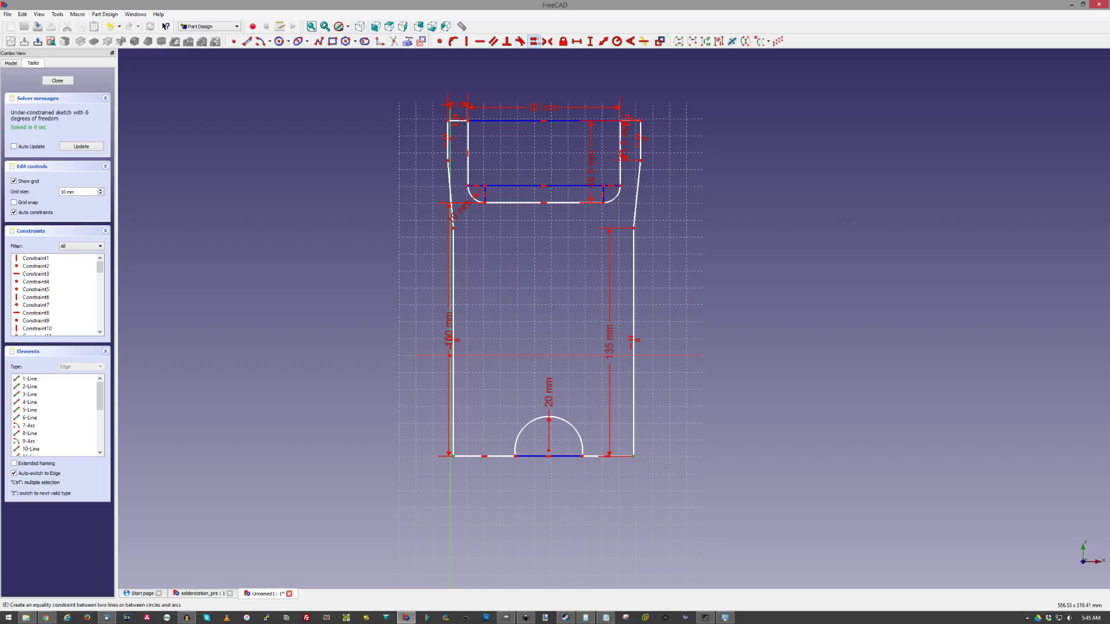
{"action": "left_click", "coordinate": [576, 41]}
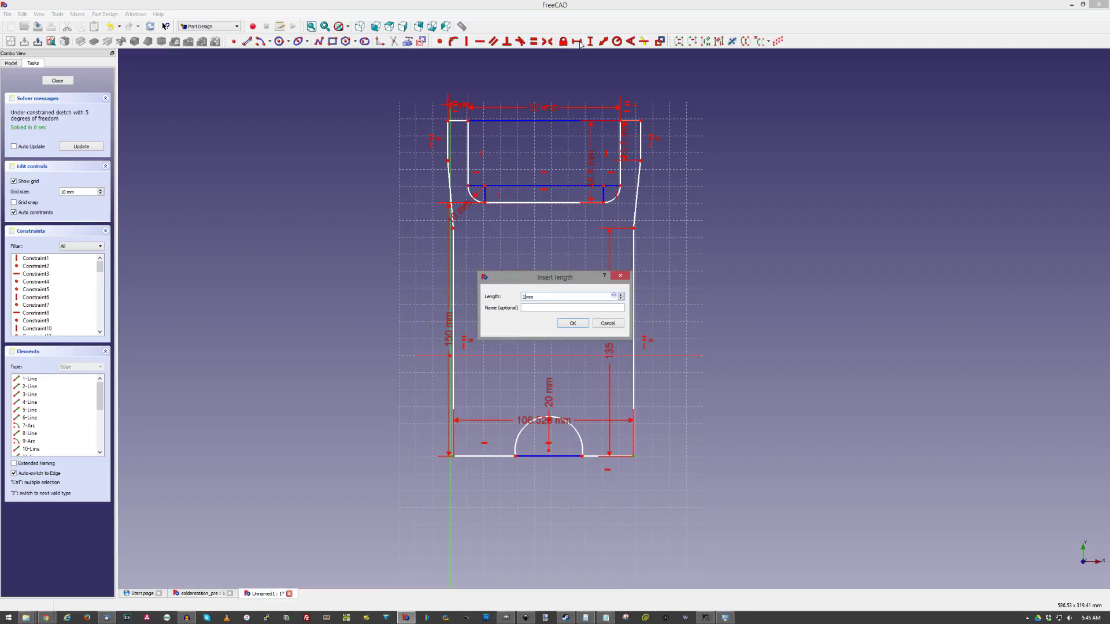
{"action": "type", "text": "135"}
{"action": "key", "text": "Return"}
- Lock the sketch's bottom-left corner at the origin
{"action": "scroll", "coordinate": [568, 81], "scroll_direction": "down", "scroll_amount": 3}
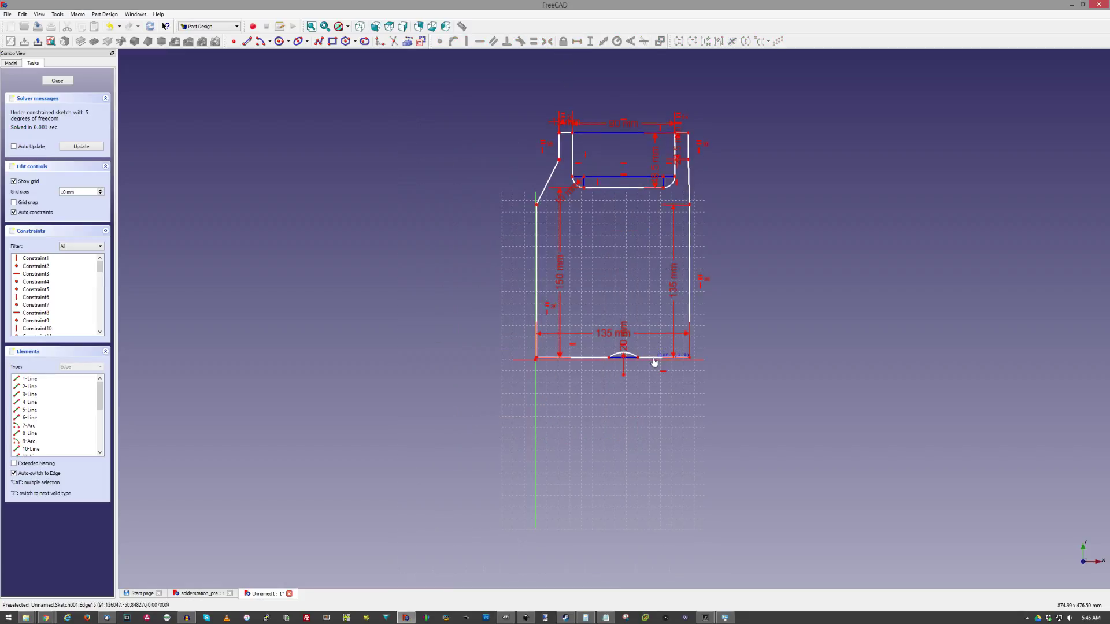
{"action": "scroll", "coordinate": [549, 350], "scroll_direction": "up", "scroll_amount": 5}
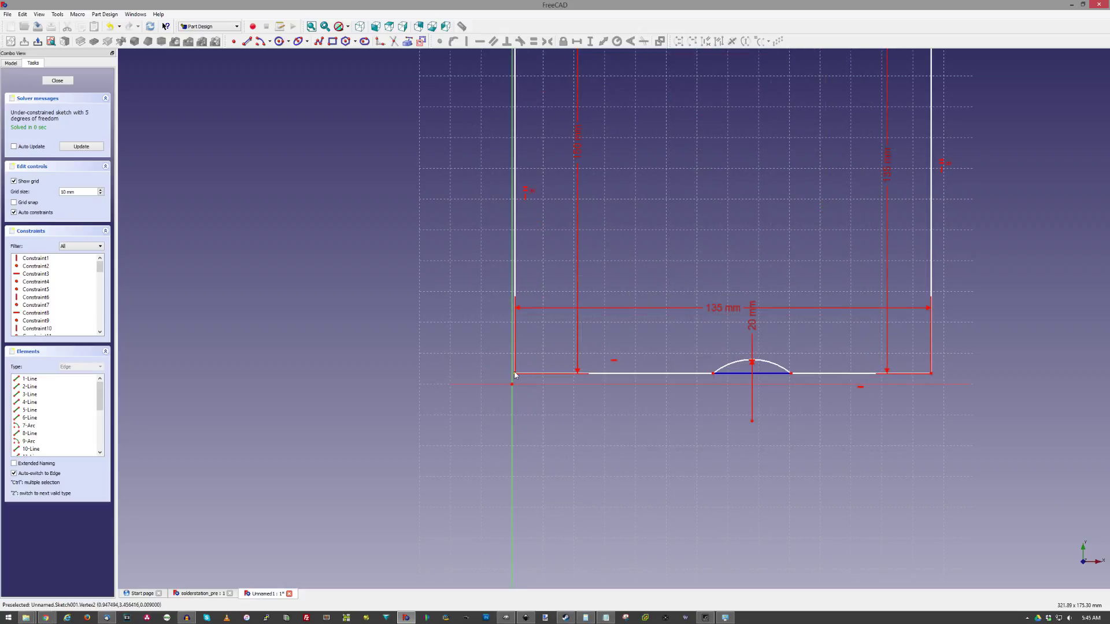
{"action": "left_click", "coordinate": [515, 373]}
{"action": "left_click", "coordinate": [563, 41]}
{"action": "key", "text": "Return"}
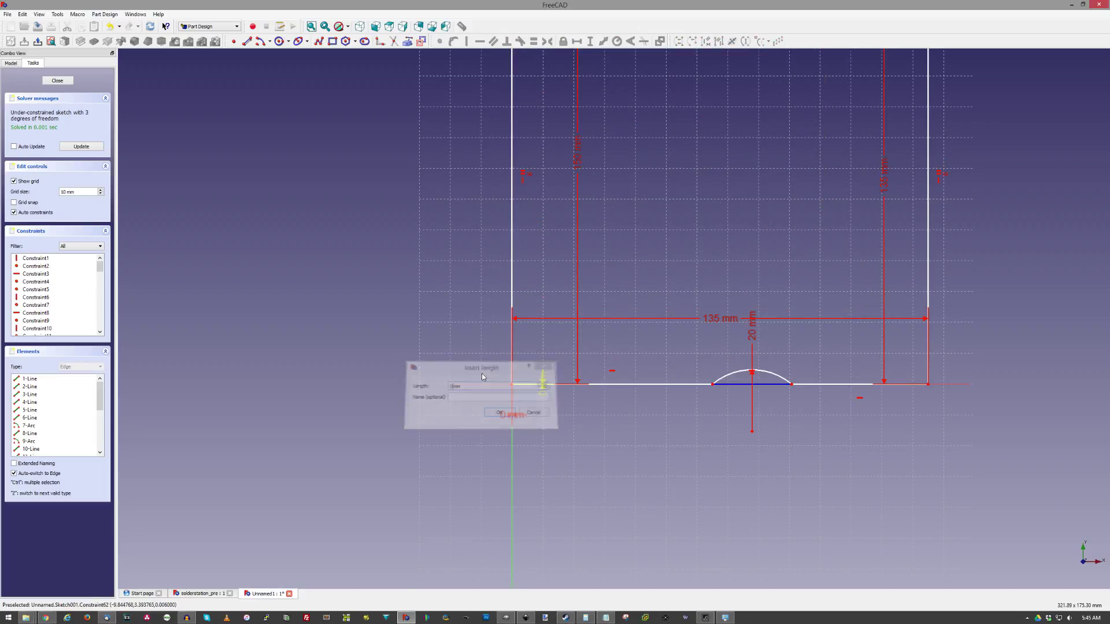
- Drag the front arc along the bottom edge and shift the upper slot slightly left into rough position
{"action": "scroll", "coordinate": [589, 397], "scroll_direction": "down", "scroll_amount": 3}
{"action": "scroll", "coordinate": [655, 386], "scroll_direction": "up", "scroll_amount": 3}
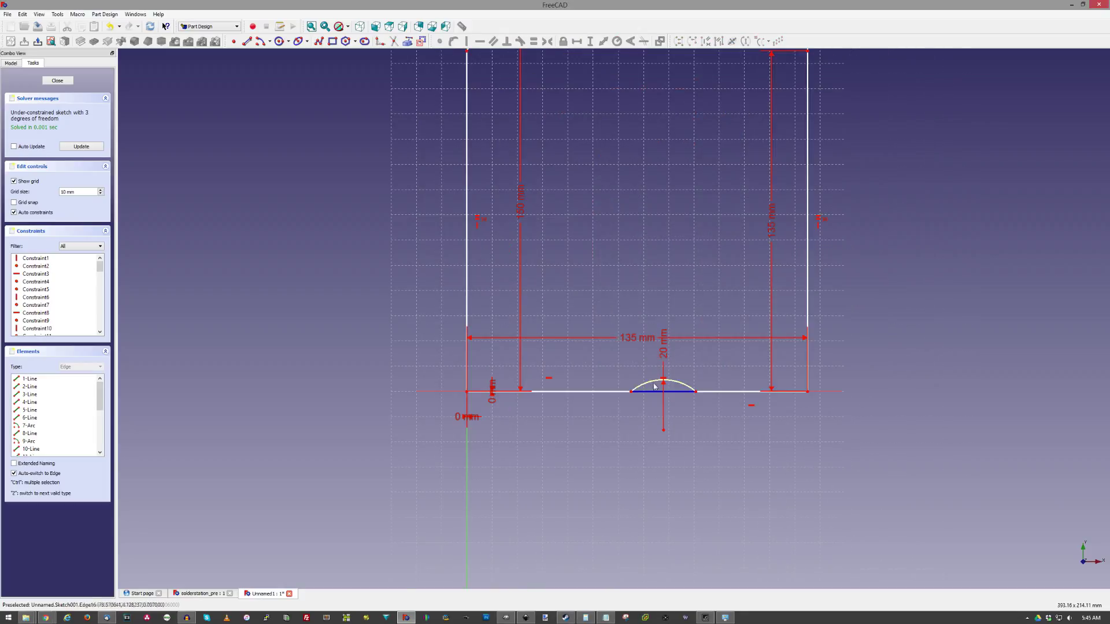
{"action": "mouse_move", "coordinate": [663, 433]}
{"action": "left_mouse_down"}
{"action": "mouse_move", "coordinate": [607, 422]}
{"action": "mouse_move", "coordinate": [629, 421]}
{"action": "left_mouse_up"}
{"action": "scroll", "coordinate": [600, 429], "scroll_direction": "down", "scroll_amount": 5}
{"action": "scroll", "coordinate": [584, 324], "scroll_direction": "up", "scroll_amount": 5}
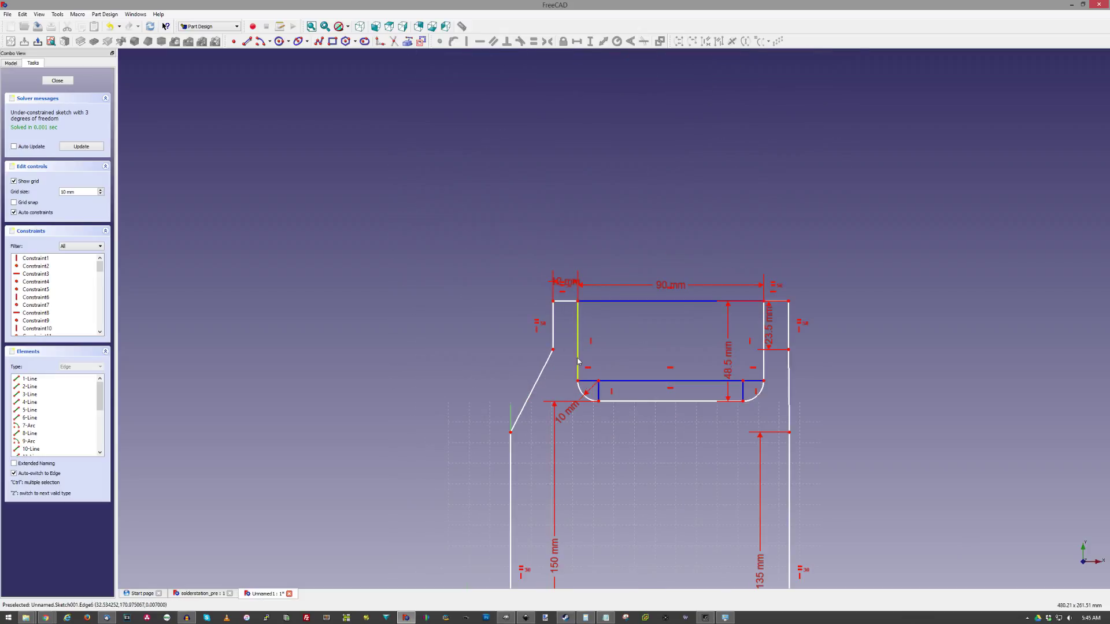
{"action": "left_click_drag", "start_coordinate": [568, 362], "coordinate": [559, 368]}
{"action": "scroll", "coordinate": [559, 370], "scroll_direction": "down", "scroll_amount": 5}
{"action": "scroll", "coordinate": [561, 381], "scroll_direction": "up", "scroll_amount": 4}
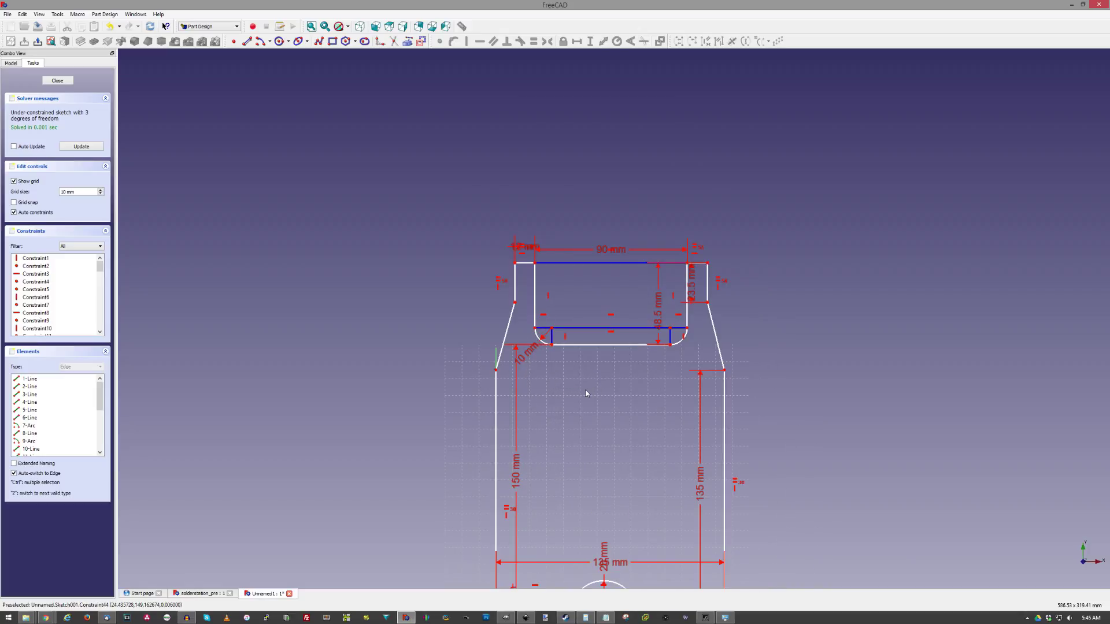
{"action": "scroll", "coordinate": [607, 365], "scroll_direction": "down", "scroll_amount": 4}
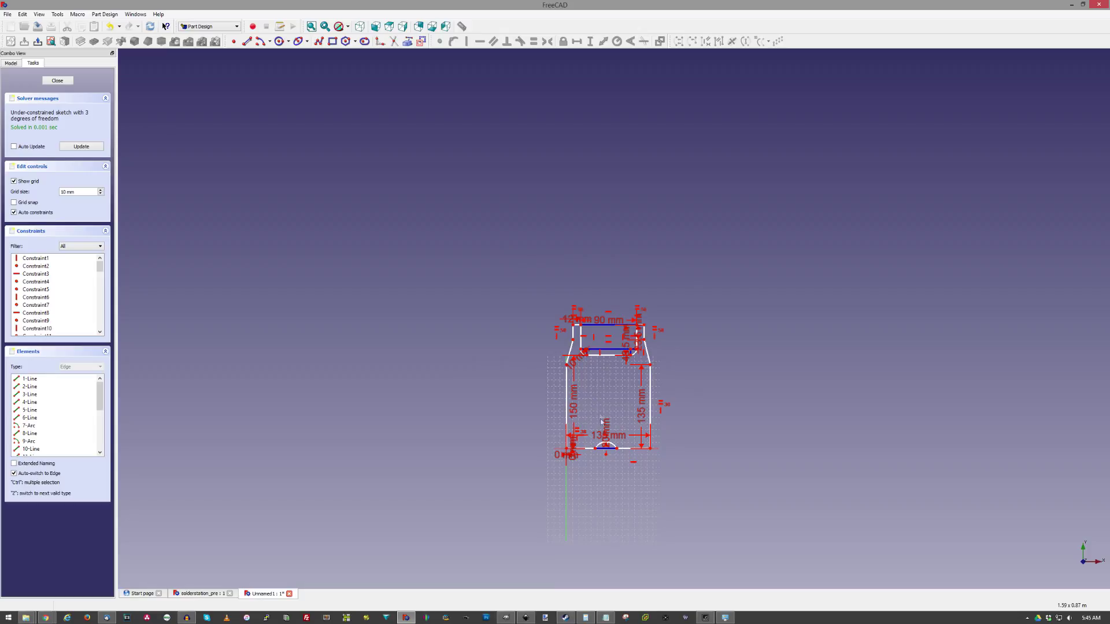
{"action": "scroll", "coordinate": [587, 415], "scroll_direction": "up", "scroll_amount": 5}
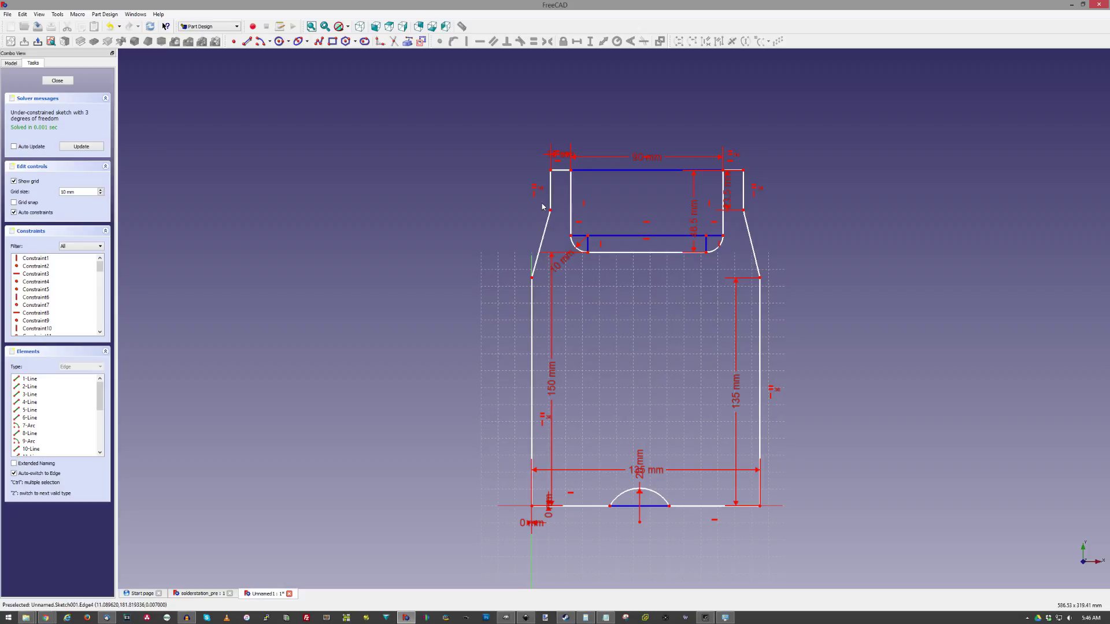
{"action": "scroll", "coordinate": [543, 207], "scroll_direction": "up", "scroll_amount": 3}
{"action": "scroll", "coordinate": [454, 237], "scroll_direction": "down", "scroll_amount": 4}
{"action": "scroll", "coordinate": [487, 237], "scroll_direction": "up", "scroll_amount": 4}
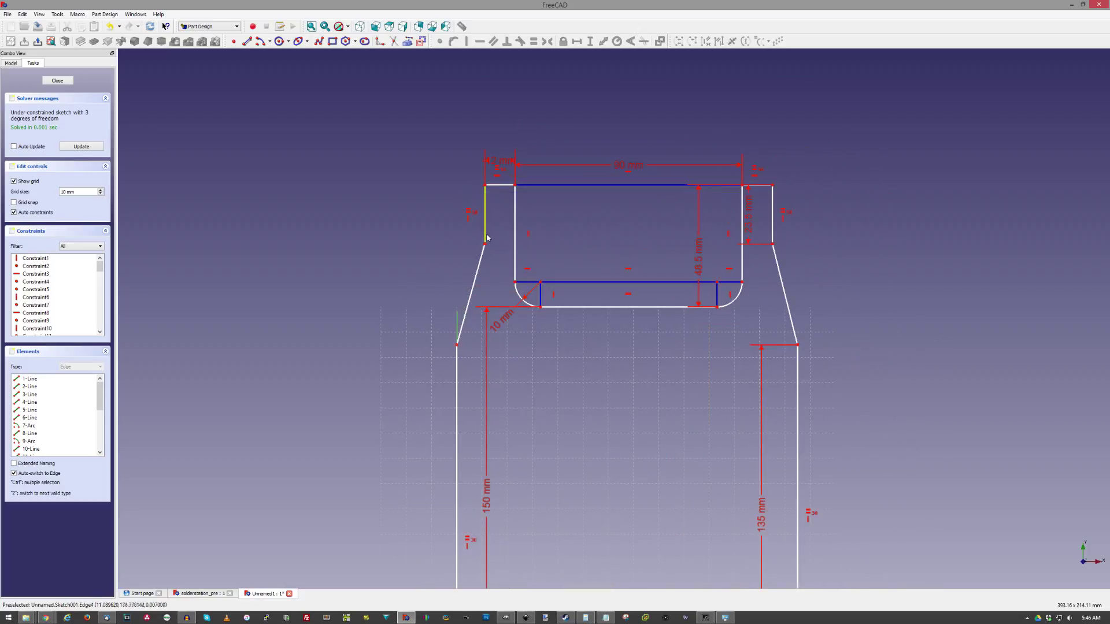
{"action": "scroll", "coordinate": [770, 372], "scroll_direction": "down", "scroll_amount": 5}
{"action": "scroll", "coordinate": [707, 429], "scroll_direction": "up", "scroll_amount": 4}
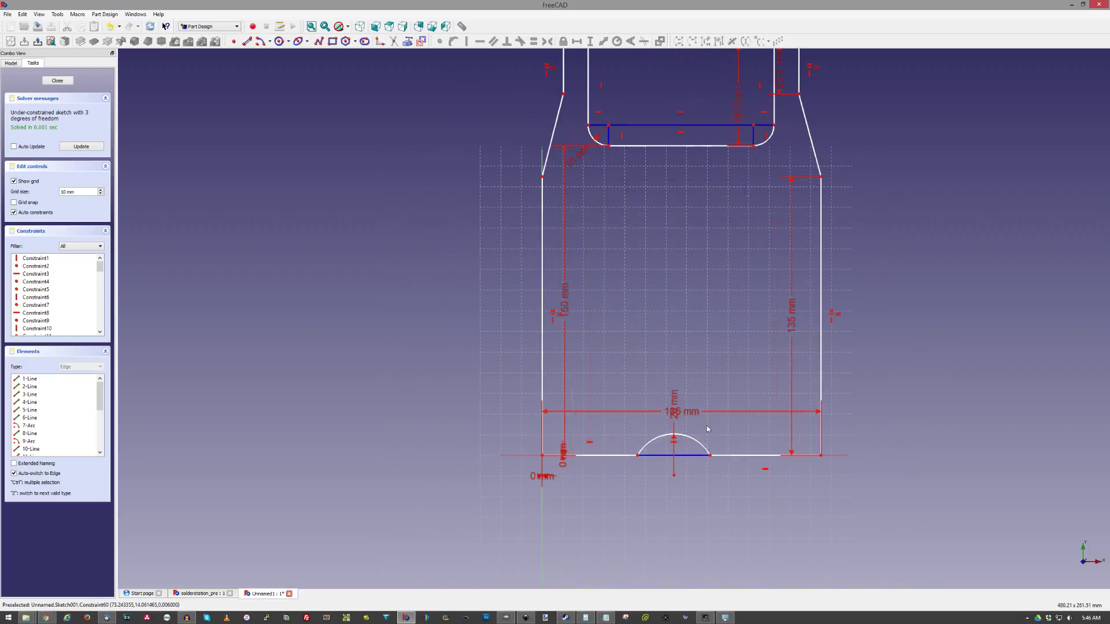
{"action": "scroll", "coordinate": [769, 399], "scroll_direction": "down", "scroll_amount": 5}
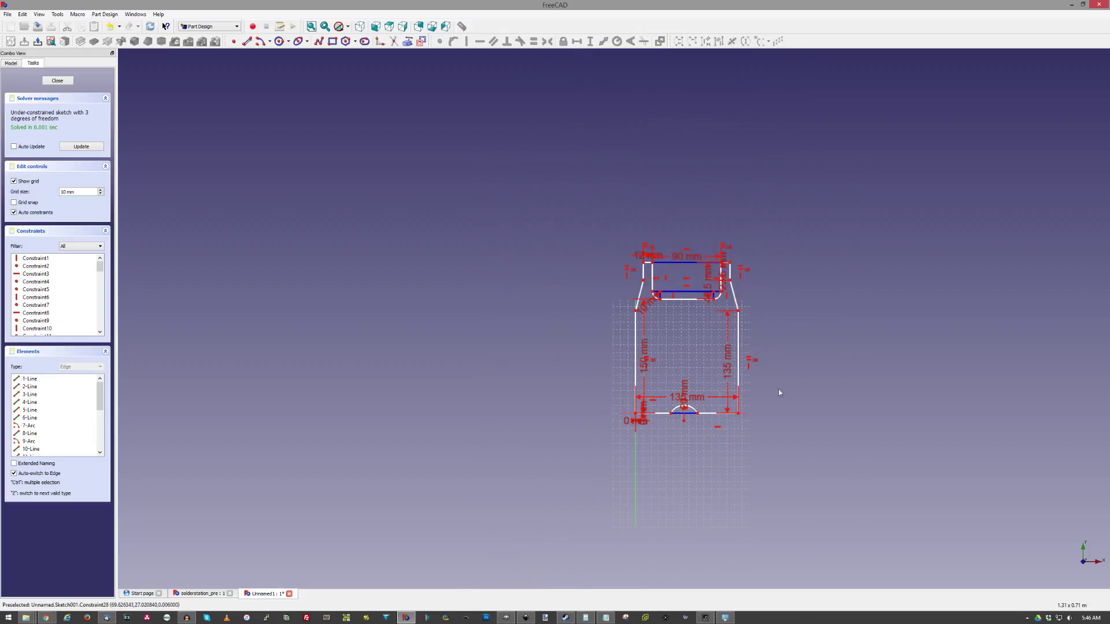
{"action": "scroll", "coordinate": [751, 381], "scroll_direction": "up", "scroll_amount": 4}
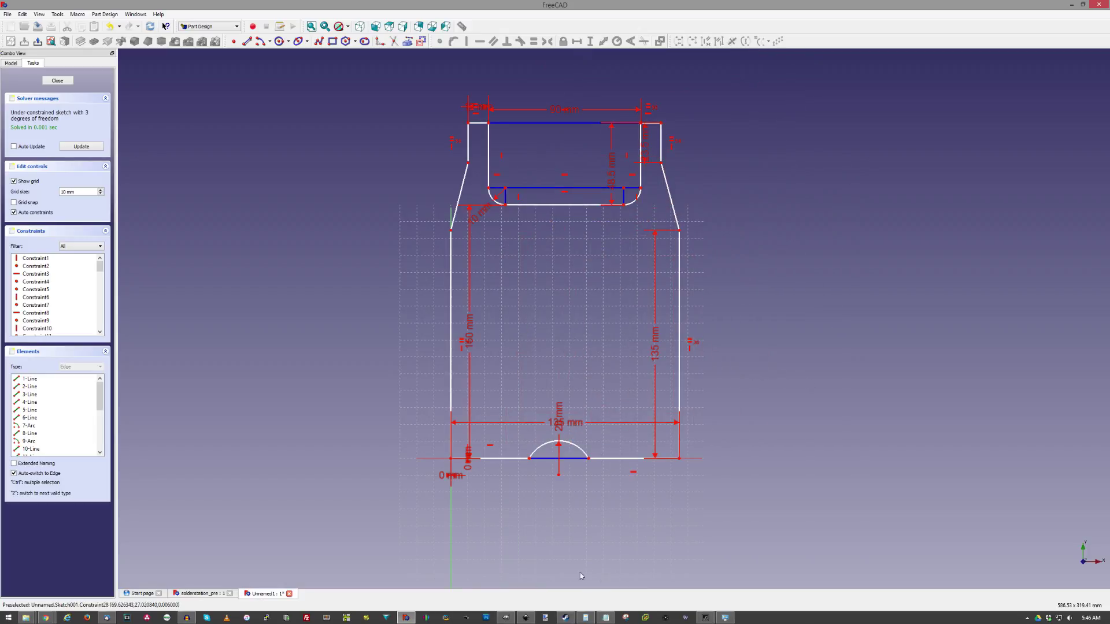
{"action": "mouse_move", "coordinate": [560, 478]}
{"action": "left_mouse_down"}
{"action": "mouse_move", "coordinate": [639, 483]}
{"action": "mouse_move", "coordinate": [561, 473]}
{"action": "left_mouse_up"}
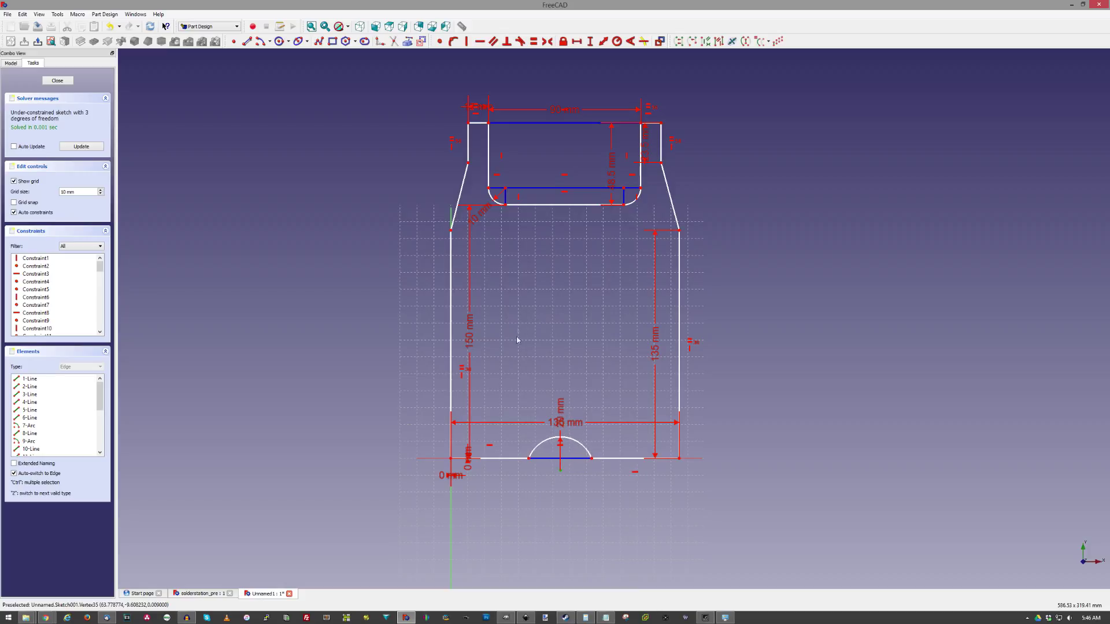
{"action": "scroll", "coordinate": [502, 458], "scroll_direction": "up", "scroll_amount": 3}
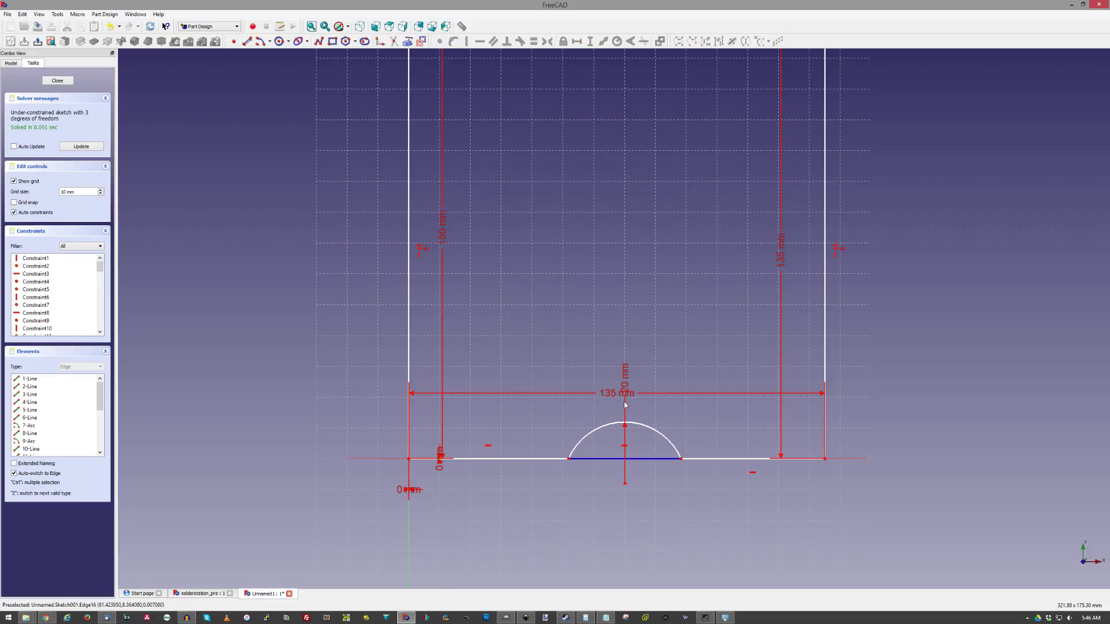
- Place the front arc centre 67.5 mm from the left edge and 10 mm from the horizontal axis
{"action": "left_click", "coordinate": [625, 485]}
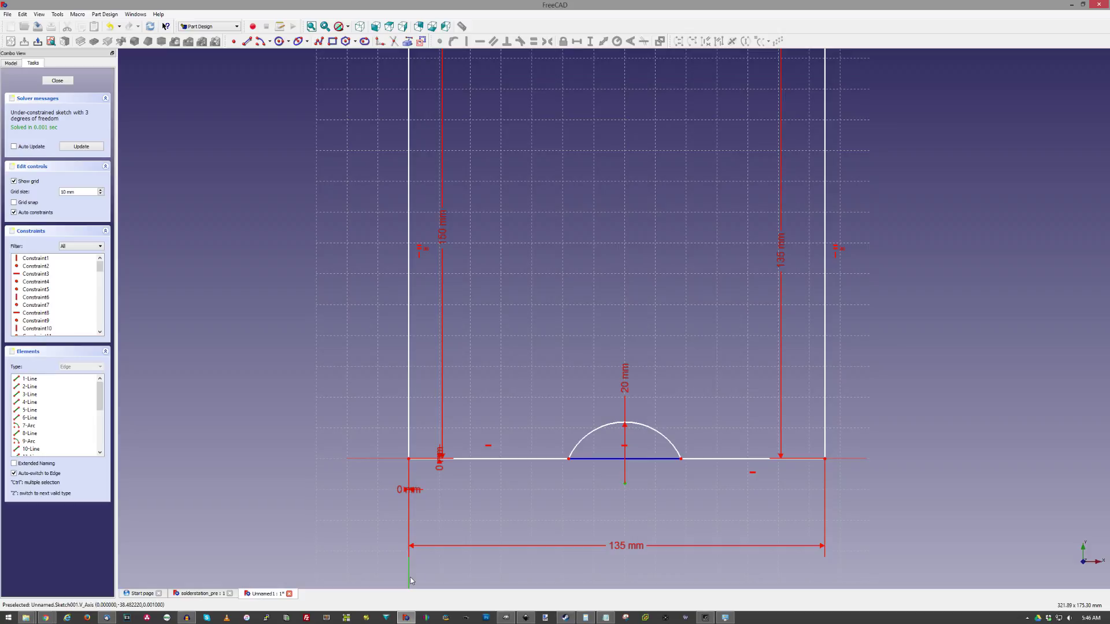
{"action": "left_click", "coordinate": [577, 41]}
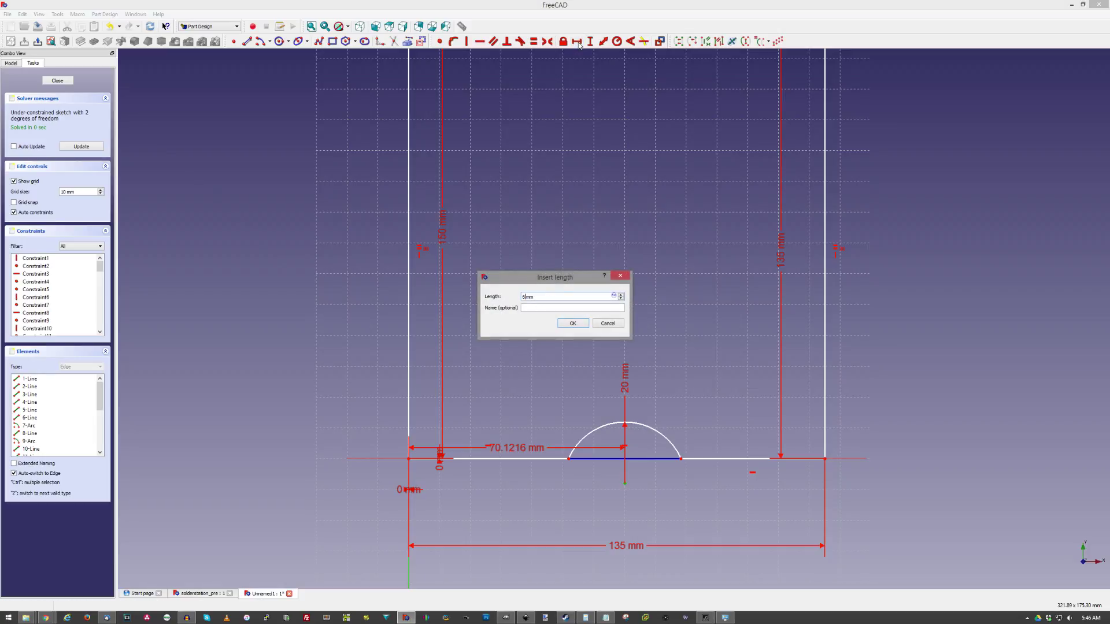
{"action": "type", "text": "67.5"}
{"action": "key", "text": "Return"}
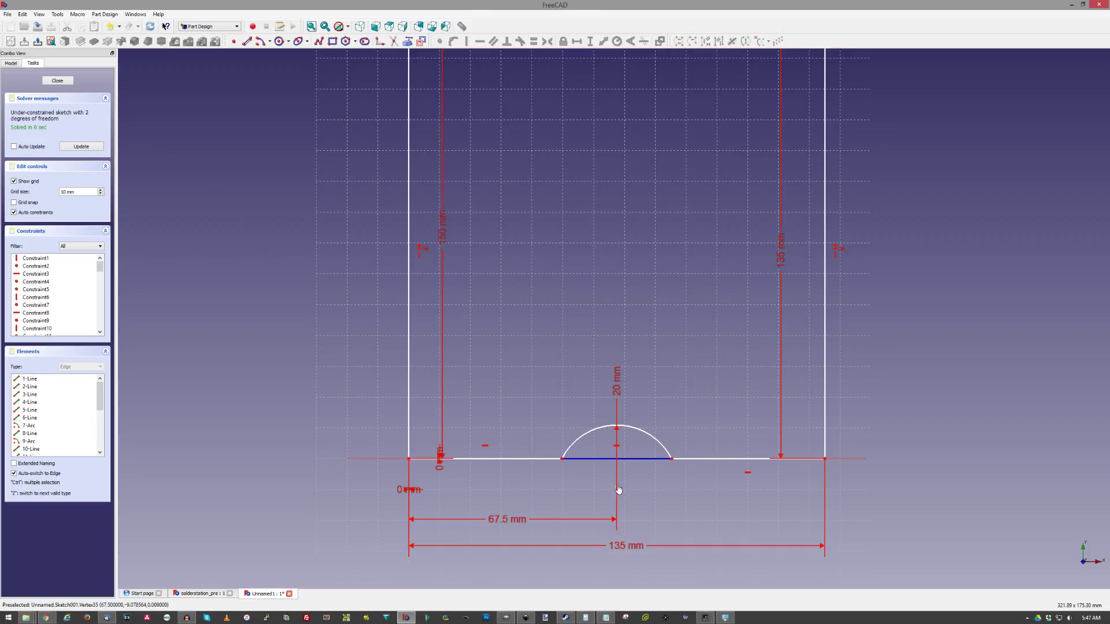
{"action": "left_click", "coordinate": [617, 487]}
{"action": "left_click", "coordinate": [384, 459]}
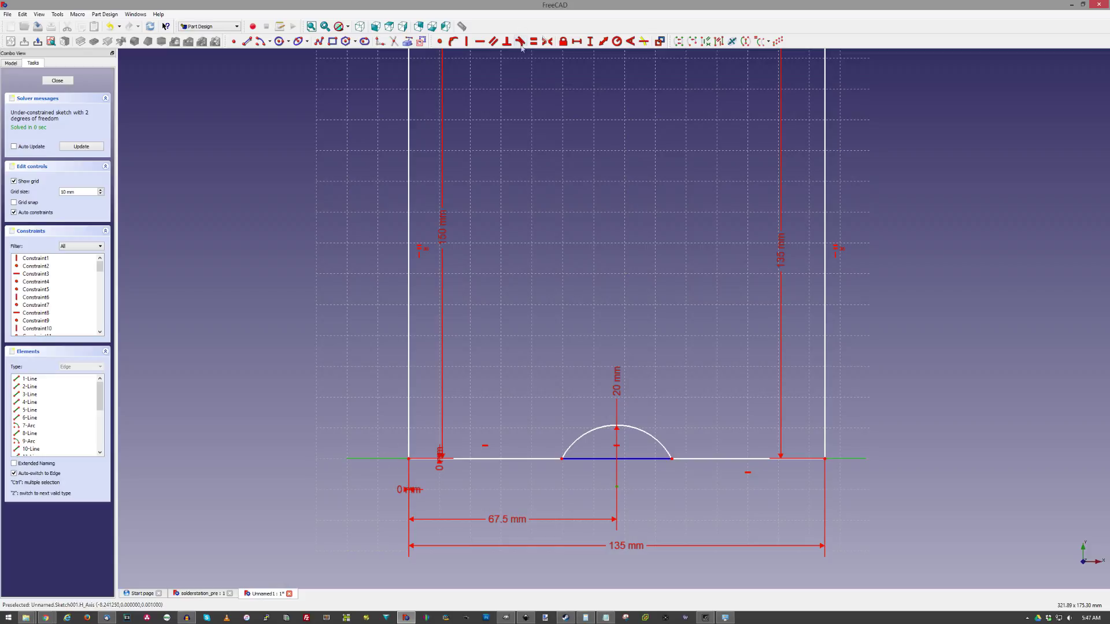
{"action": "left_click", "coordinate": [590, 41]}
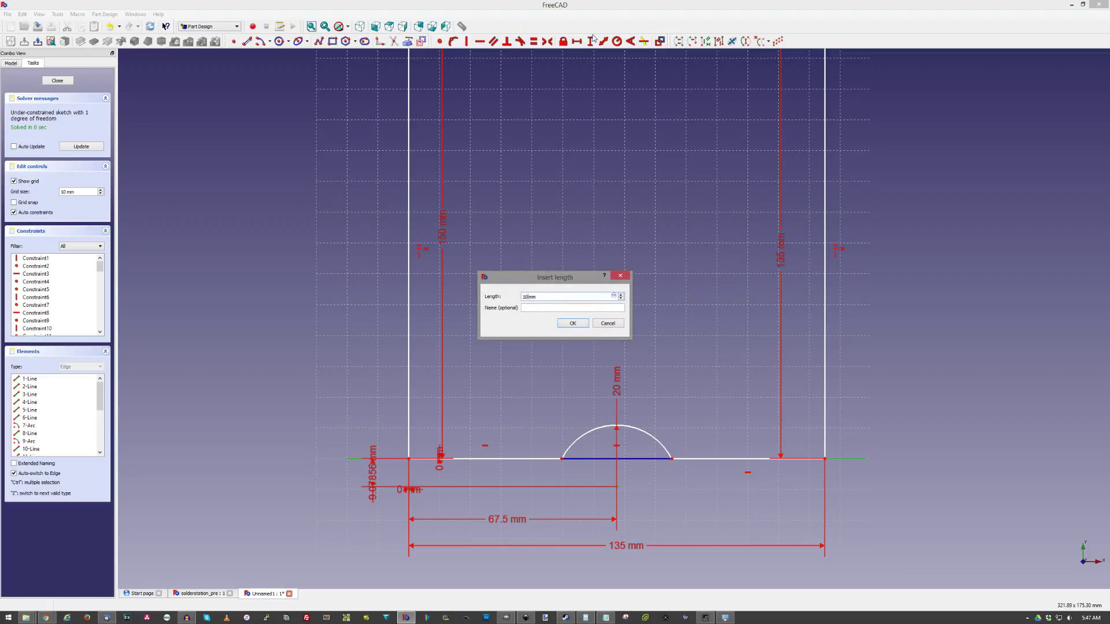
{"action": "type", "text": "10"}
{"action": "key", "text": "Return"}
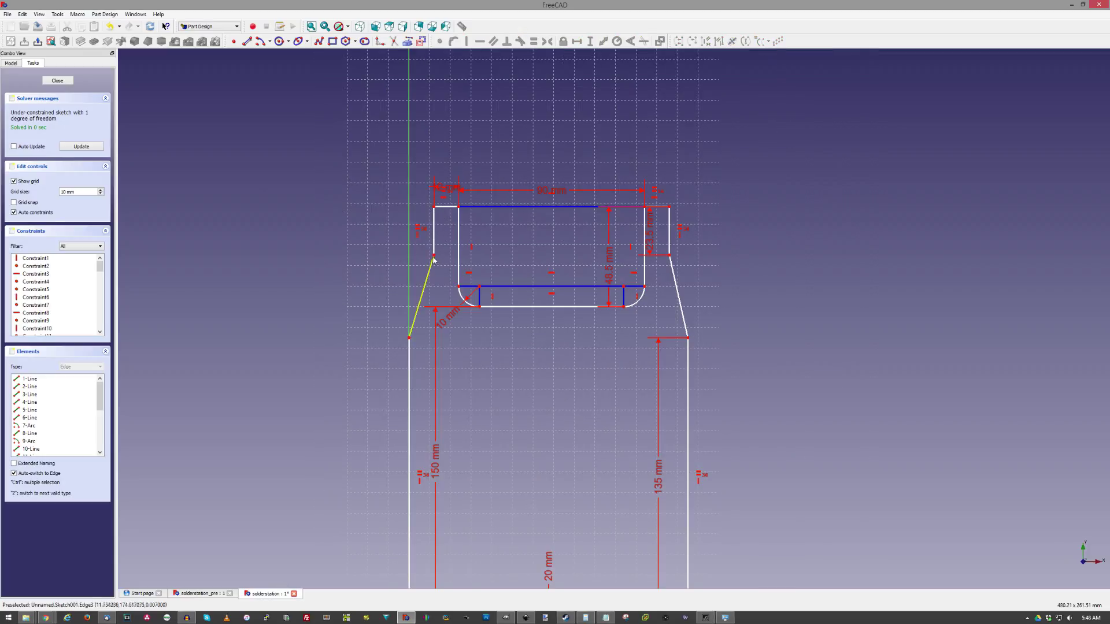
- Give the top of the left slanted edge a 10 mm horizontal offset, fully constraining the sketch, and close it
{"action": "left_click", "coordinate": [434, 256]}
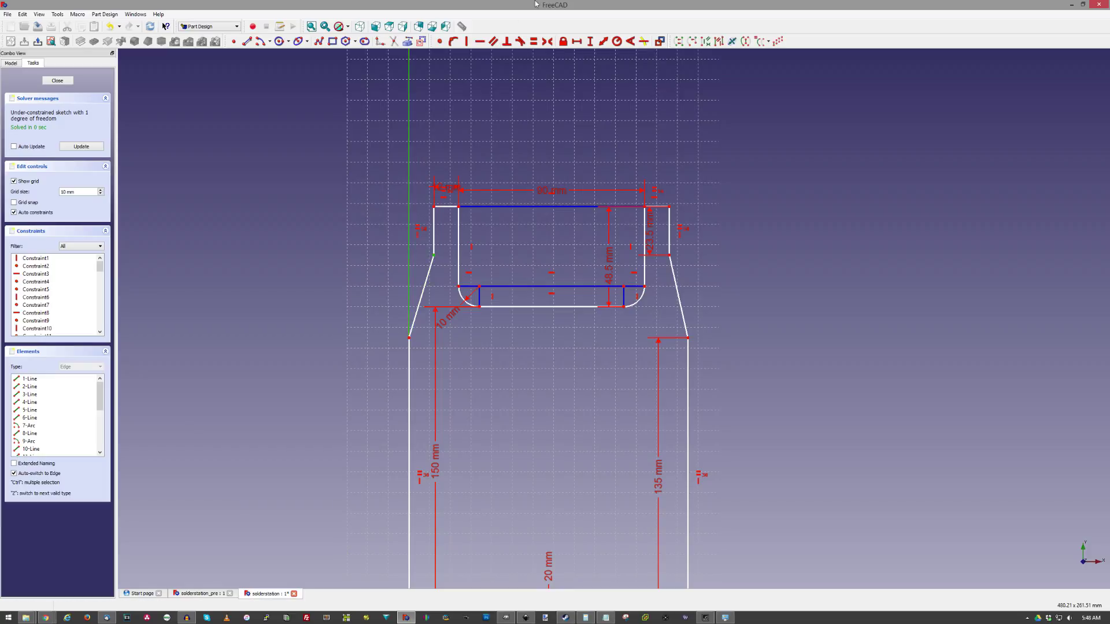
{"action": "left_click", "coordinate": [577, 43]}
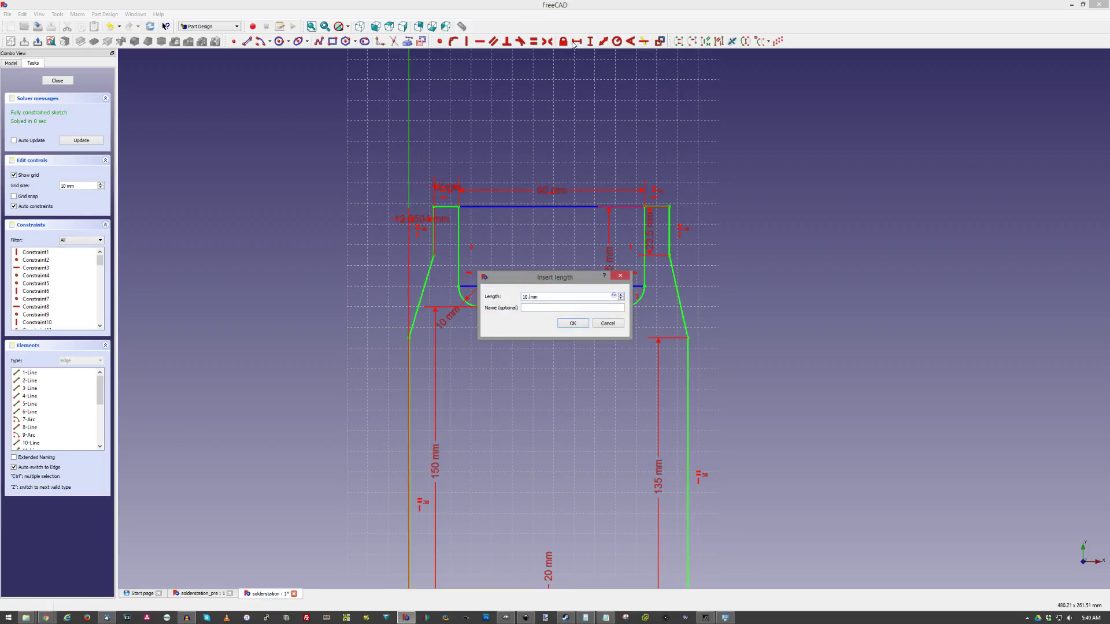
{"action": "key", "text": "Return"}
{"action": "key", "text": "v"}
{"action": "key", "text": "f"}
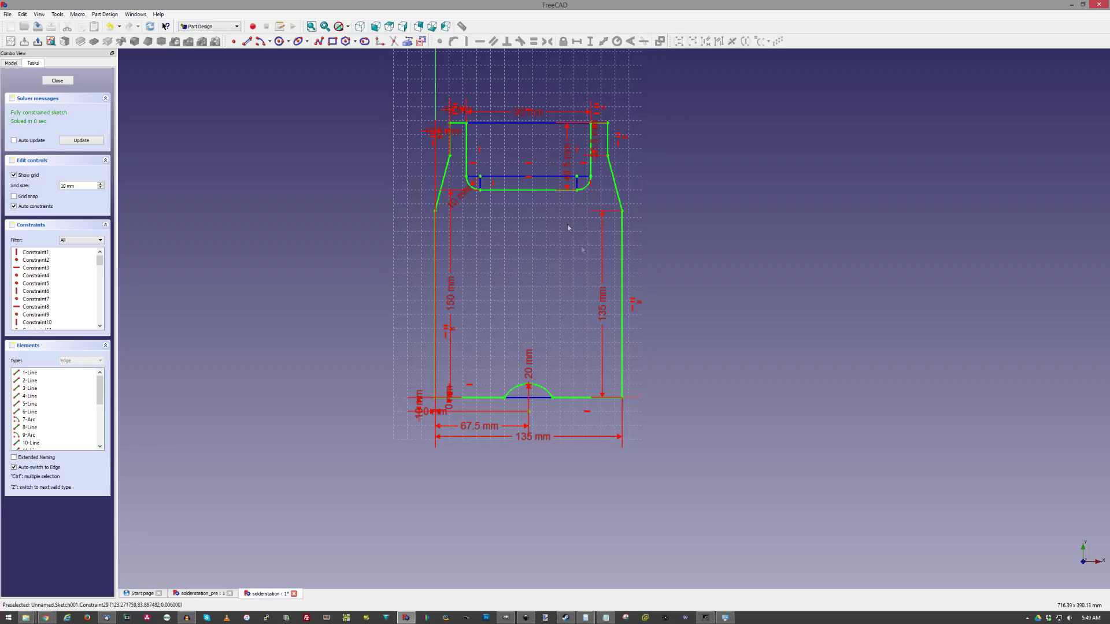
{"action": "left_click", "coordinate": [57, 80]}
- Pad the sketch into Pad001, then select both Pad and Pad001 in the model tree
{"action": "left_click", "coordinate": [80, 41]}
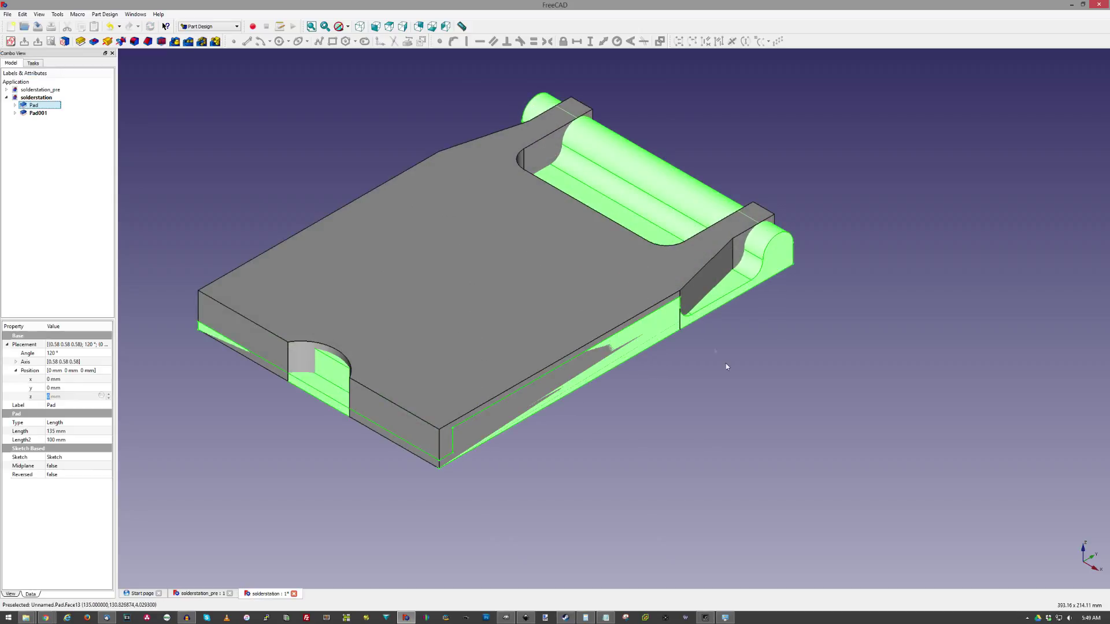
{"action": "left_click", "coordinate": [774, 404]}
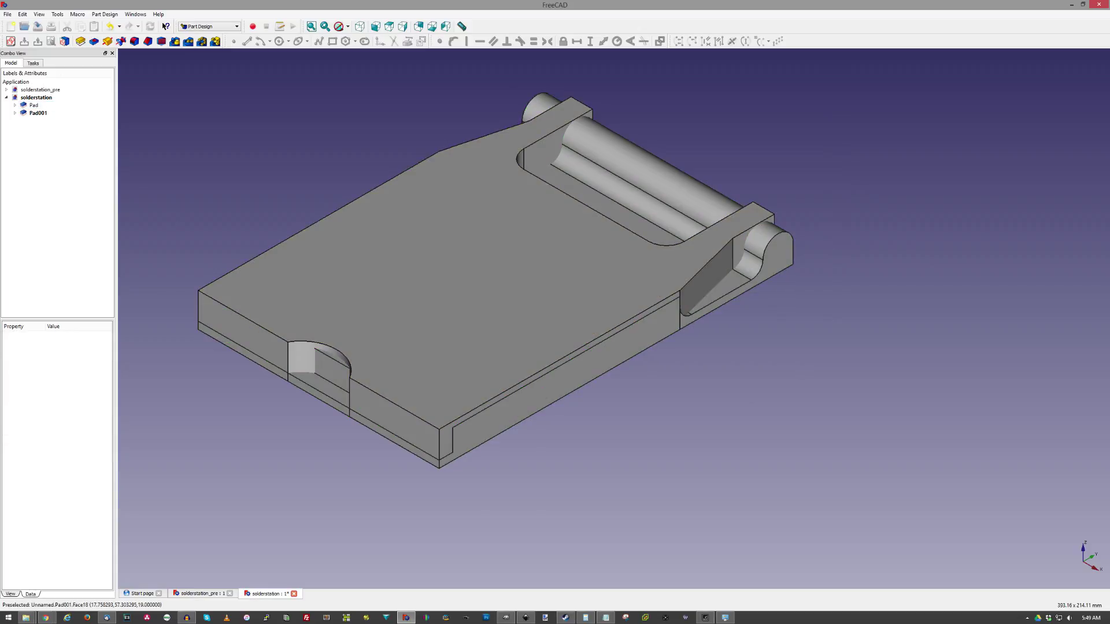
{"action": "left_click", "coordinate": [34, 105]}
{"action": "left_click", "coordinate": [36, 113], "text": "ctrl"}
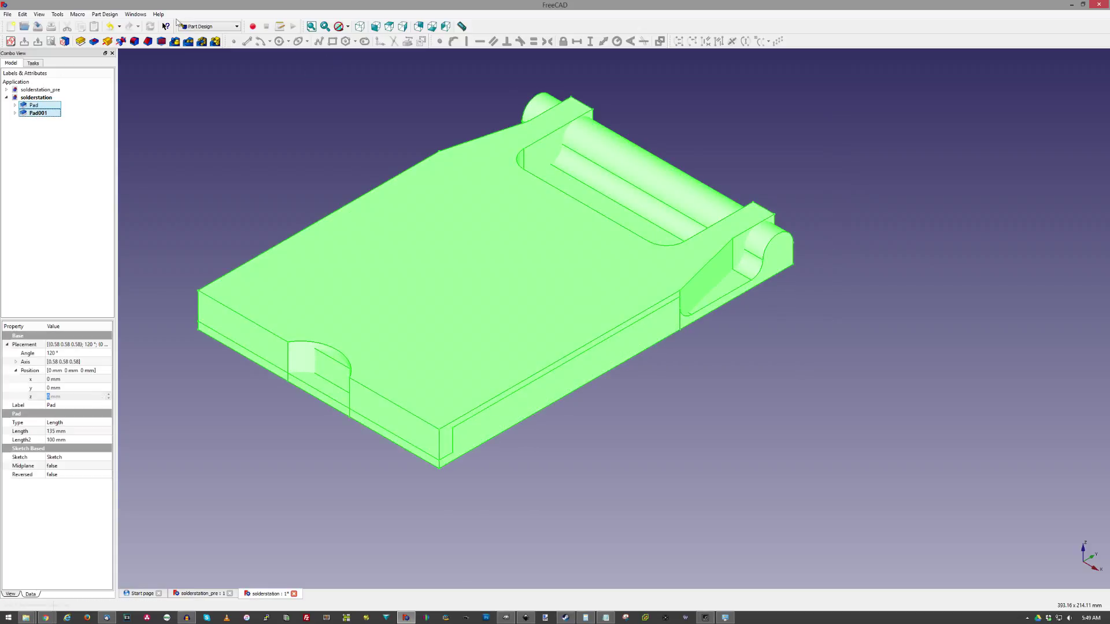
- In the Part workbench, intersect Pad and Pad001 into a Common solid and orbit to inspect it
{"action": "left_click", "coordinate": [213, 29]}
{"action": "left_click", "coordinate": [217, 102]}
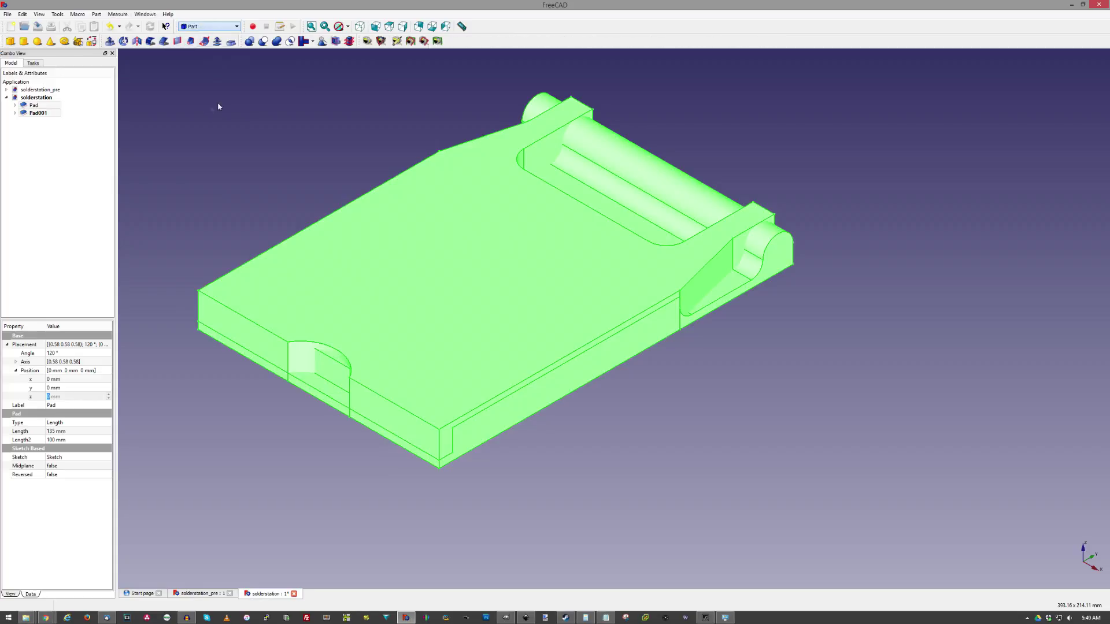
{"action": "left_click", "coordinate": [291, 42]}
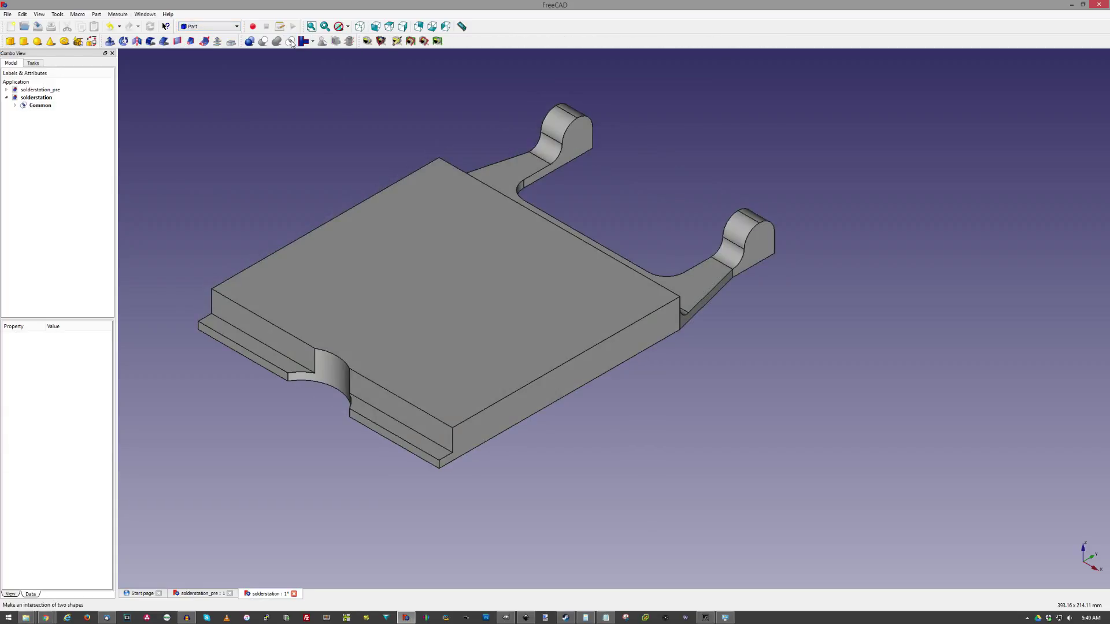
{"action": "middle_click_drag", "start_coordinate": [616, 208], "coordinate": [584, 247]}
{"action": "scroll", "coordinate": [585, 248], "scroll_direction": "down", "scroll_amount": 5}
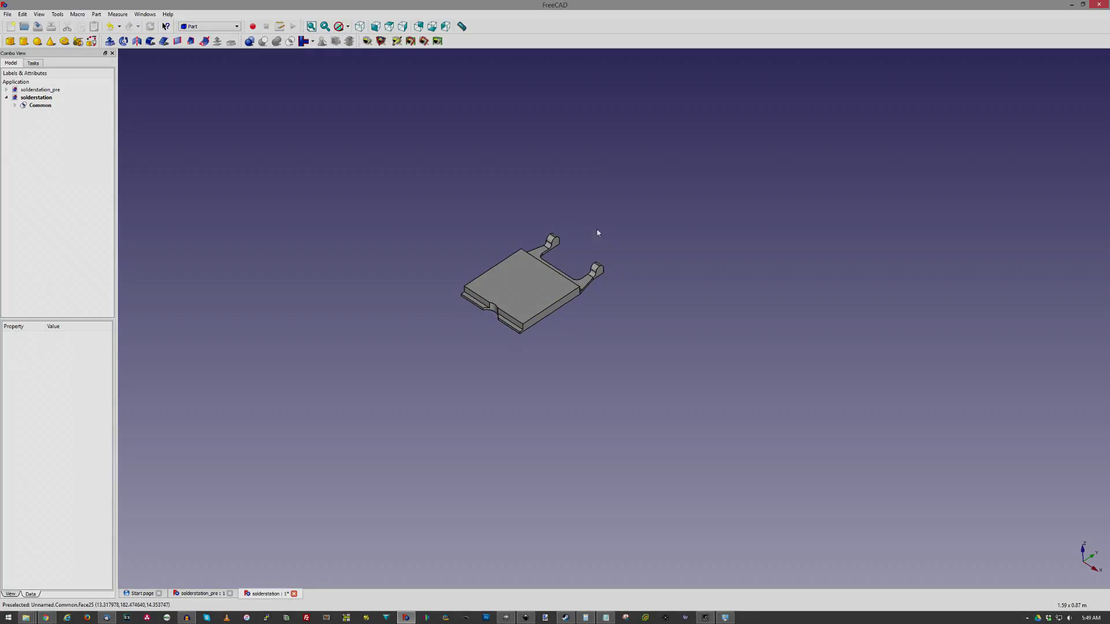